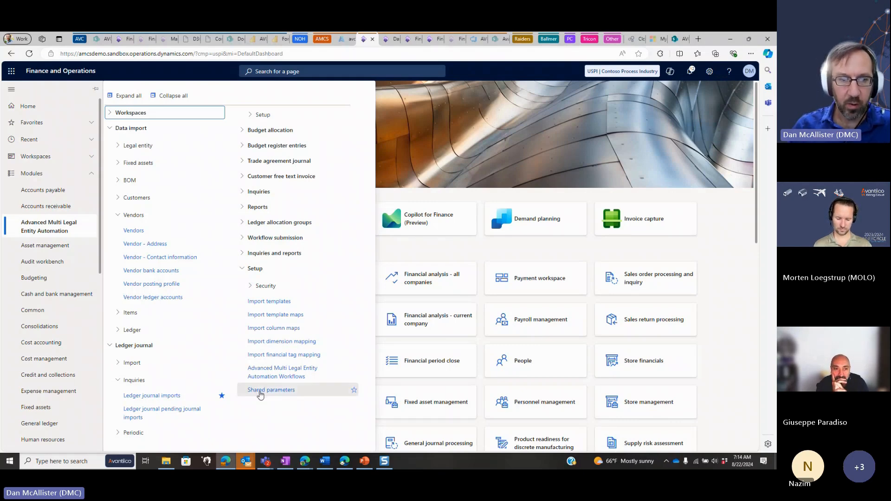
Open the Advanced Multi Legal Entity Automation shared parameters and view their number sequences
left_click(261, 389)
left_click(65, 160)
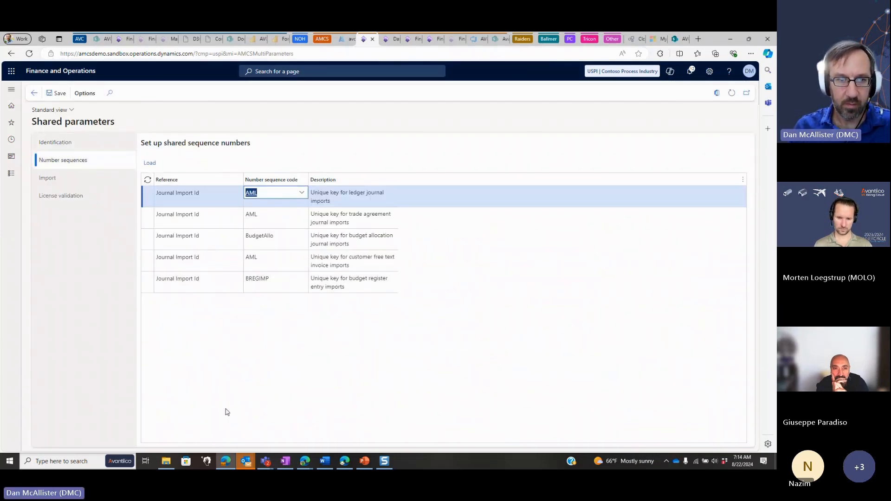
Open the import dimension mapping and examine the company and dimension attribute assigned to each of the D1 to D4 rows
left_click(12, 173)
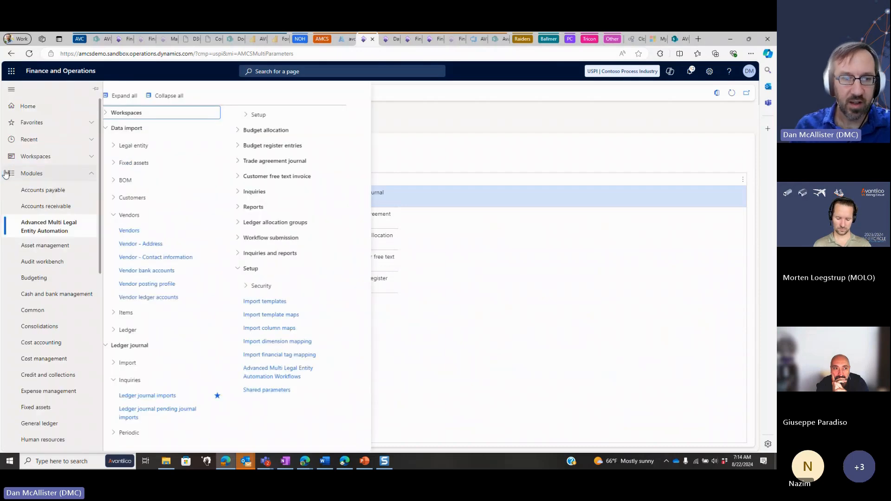
left_click(269, 341)
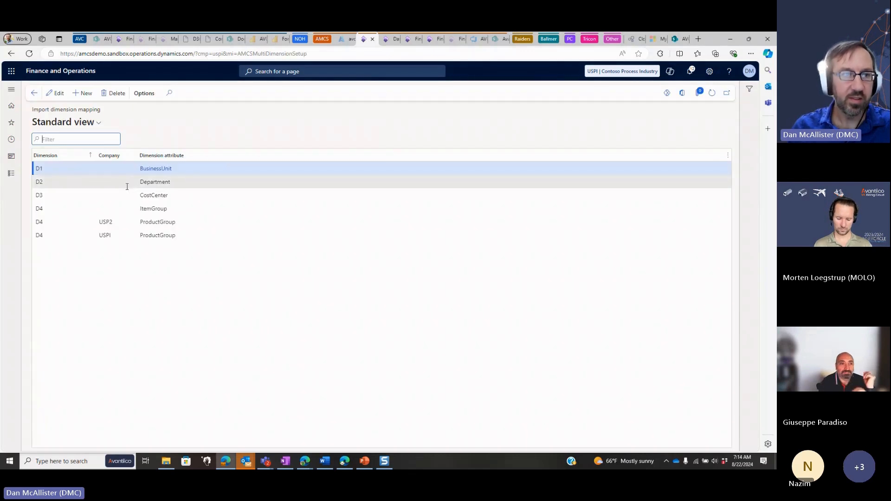
left_click(110, 171)
left_click(110, 184)
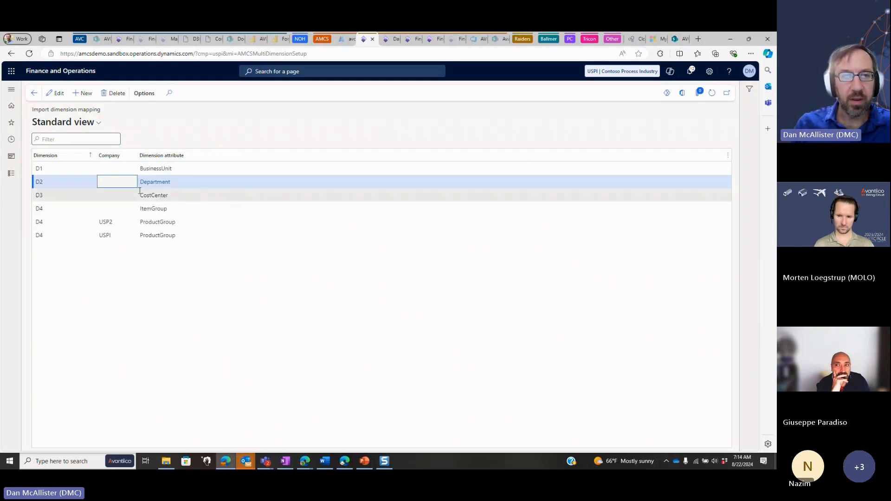
left_click(119, 171)
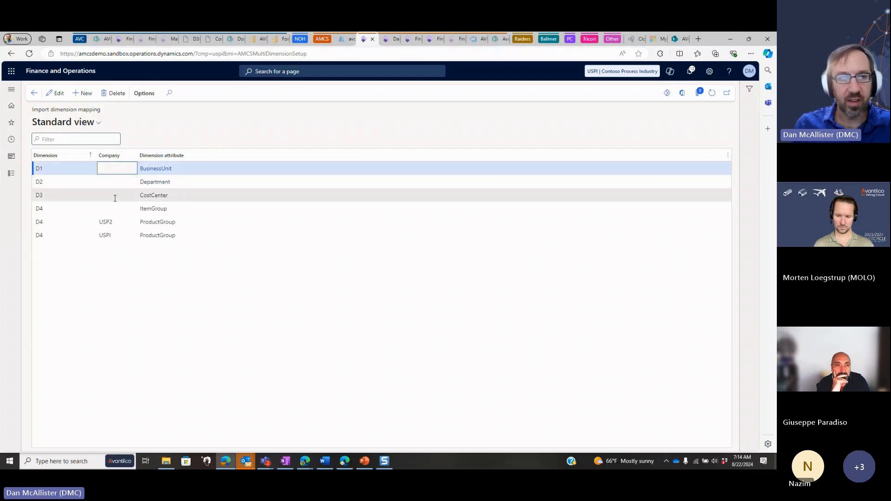
key("Down")
key("Down")
key("Down")
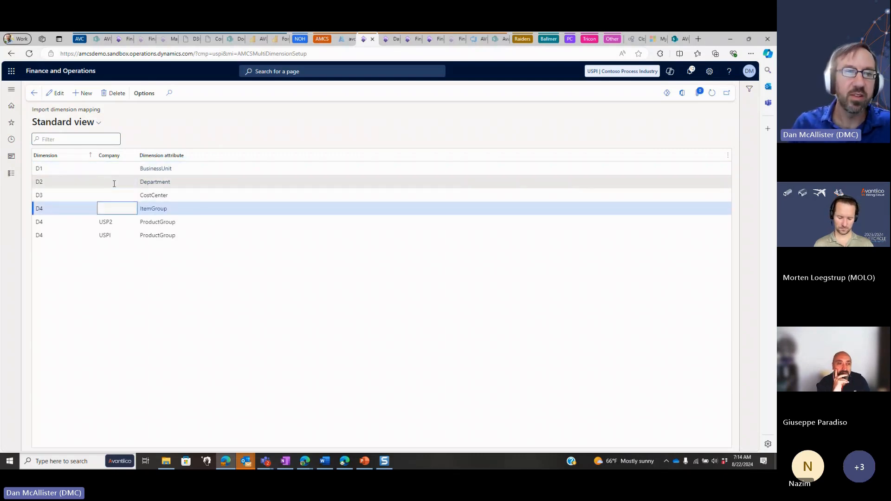
key("Down")
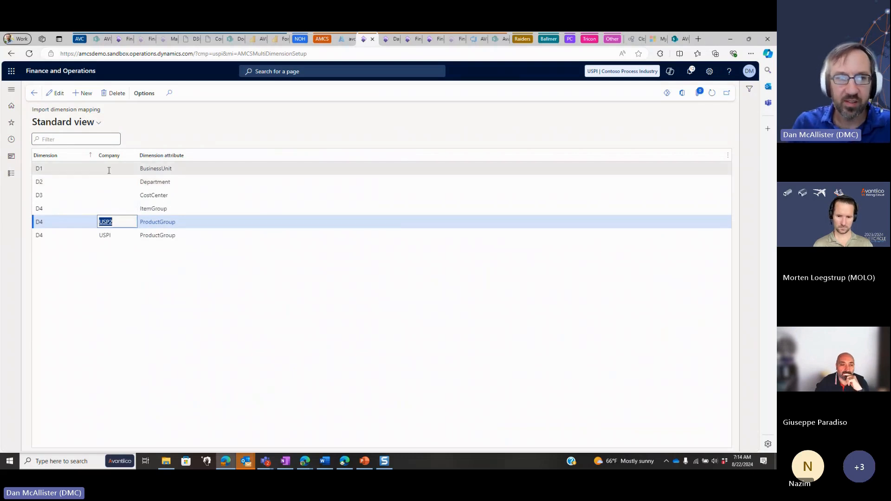
left_click(107, 170)
left_click(107, 181)
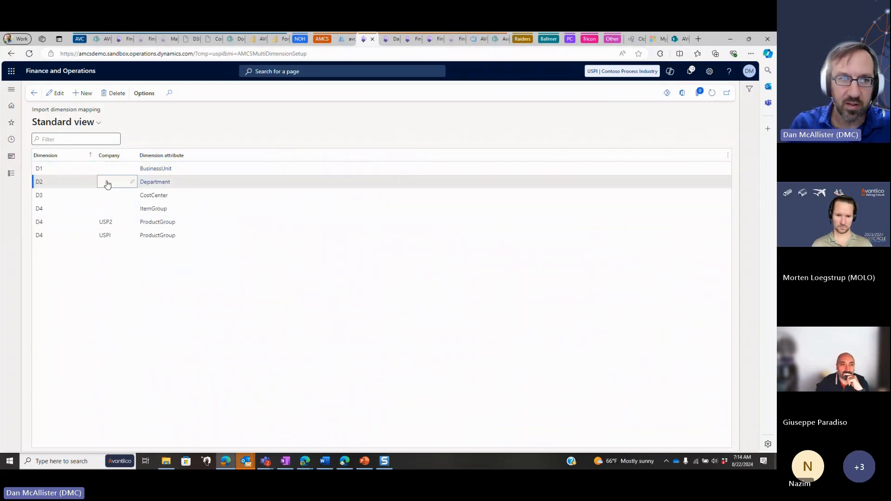
left_click(105, 195)
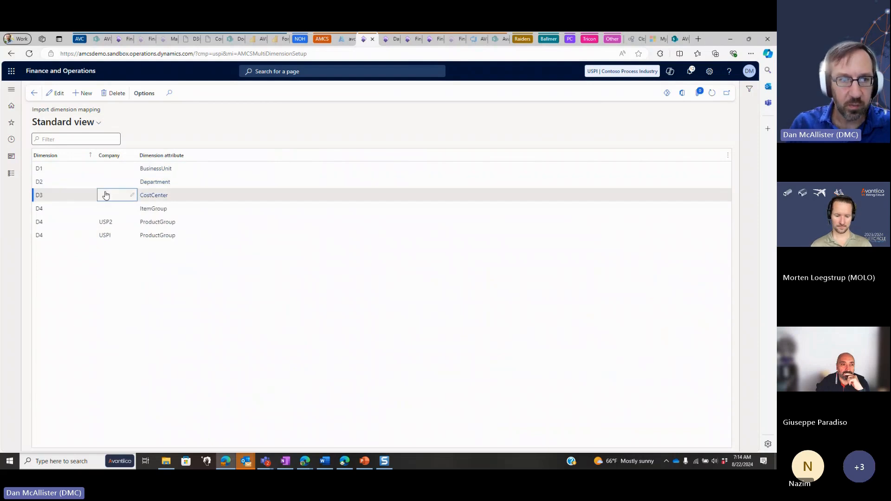
left_click(107, 208)
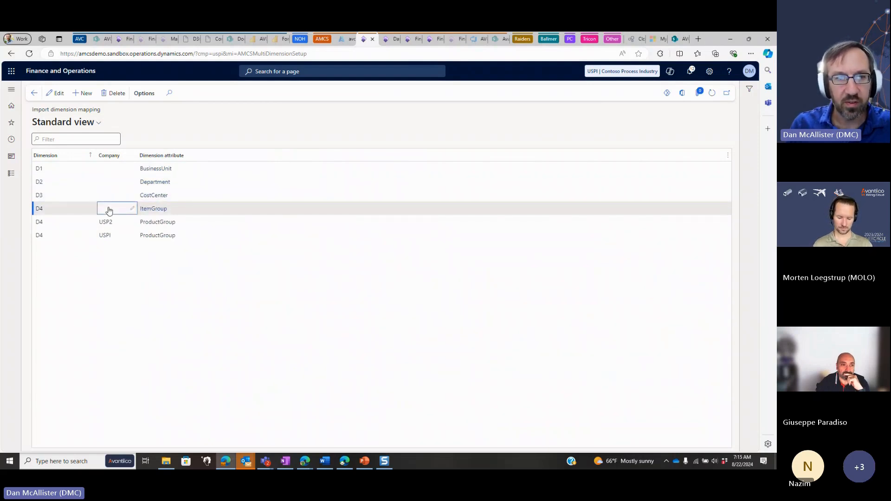
left_click(125, 222)
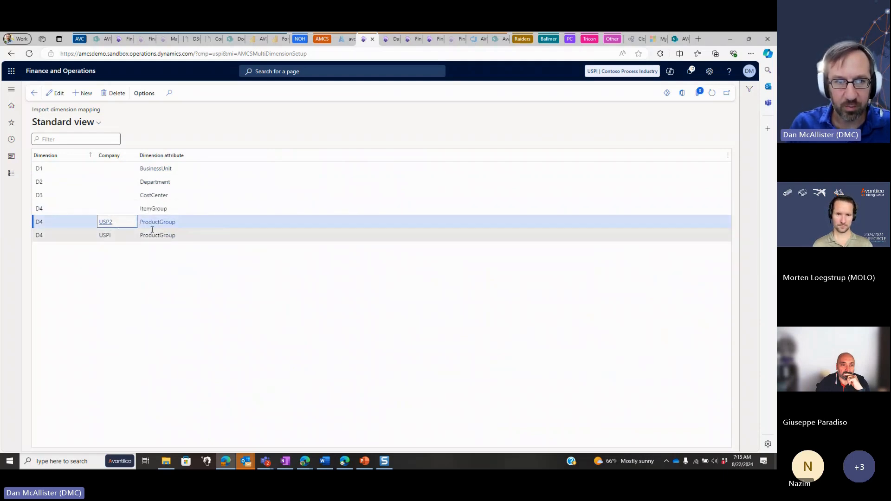
left_click(127, 237)
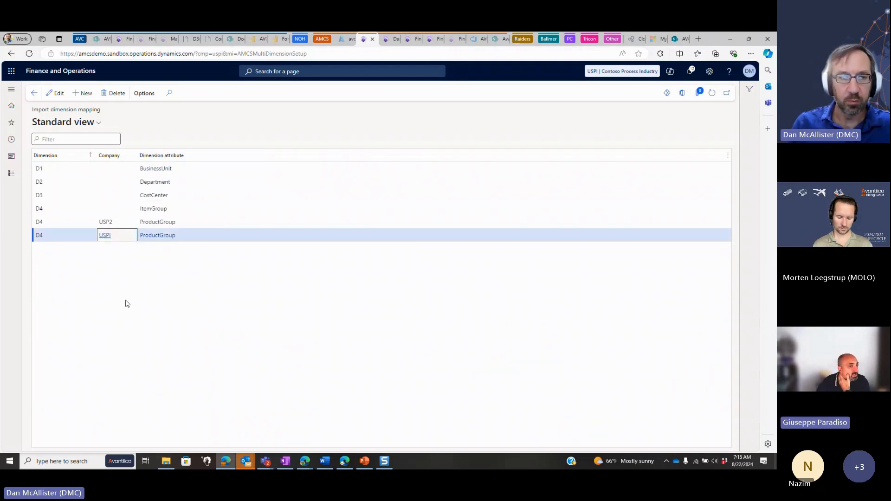
Open the import financial tag mapping to view the tags mapped to FT1 through FT3
left_click(11, 174)
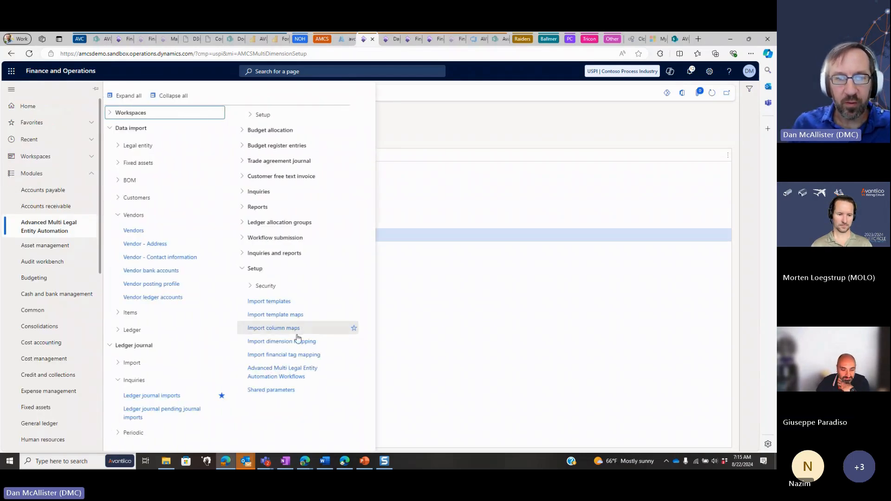
left_click(300, 354)
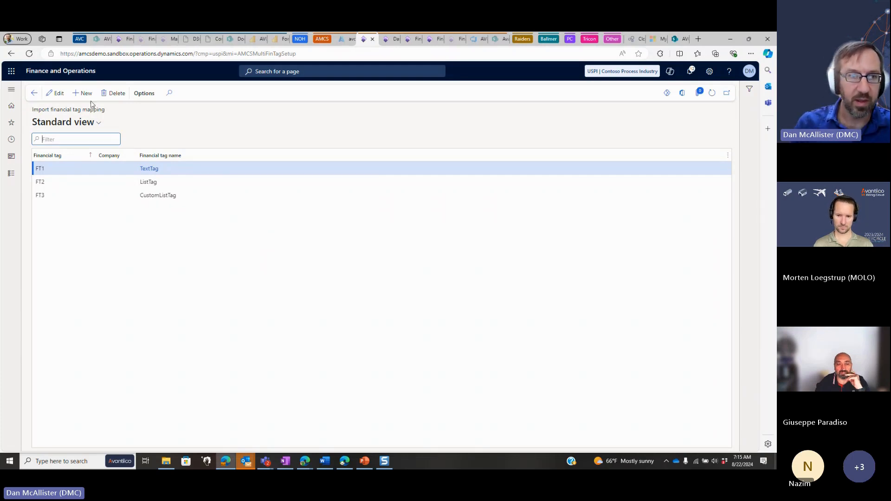
left_click(12, 174)
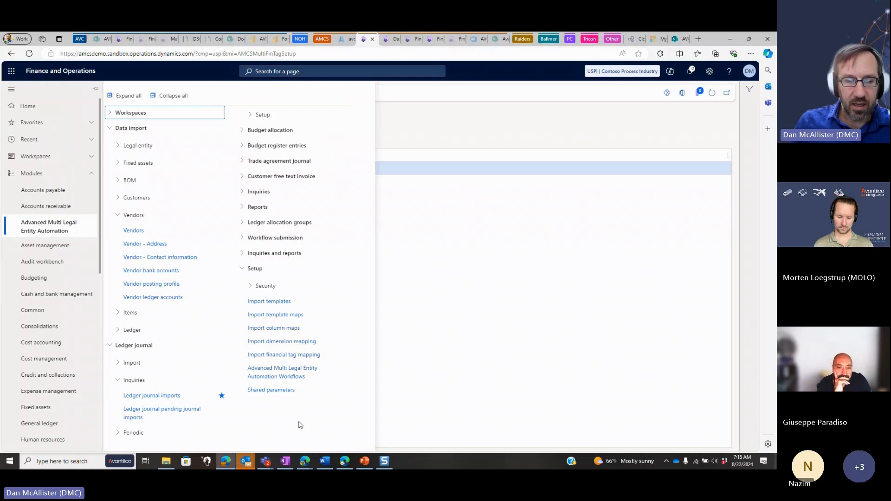
left_click(529, 336)
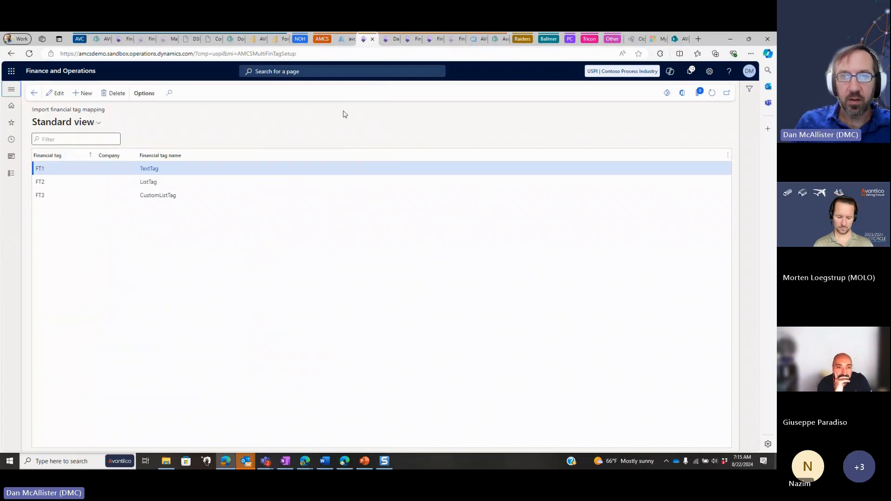
Find and open the Feature management workspace, and filter the new features to names containing "advanced"
left_click(322, 72)
type("feature manage")
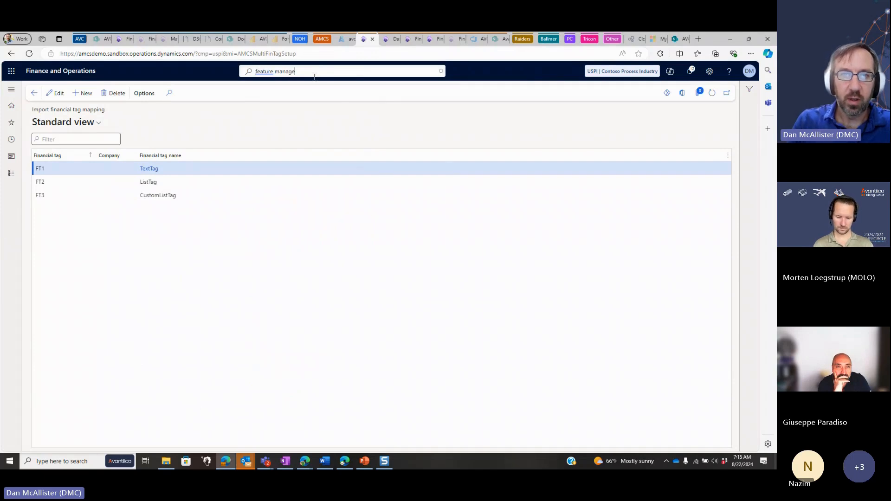
left_click(311, 87)
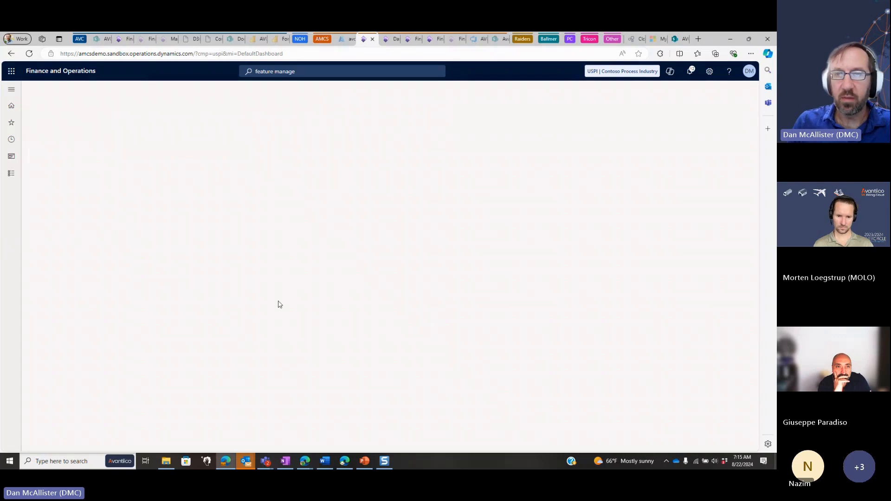
left_click(163, 170)
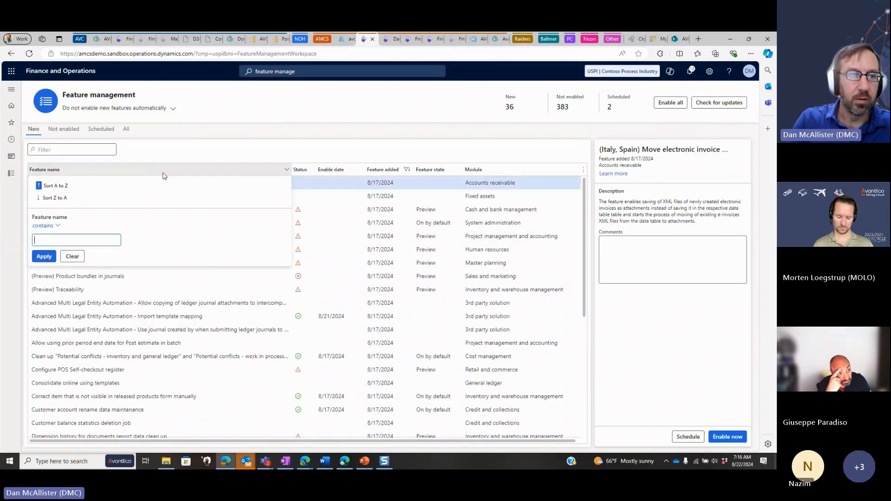
type("advanced")
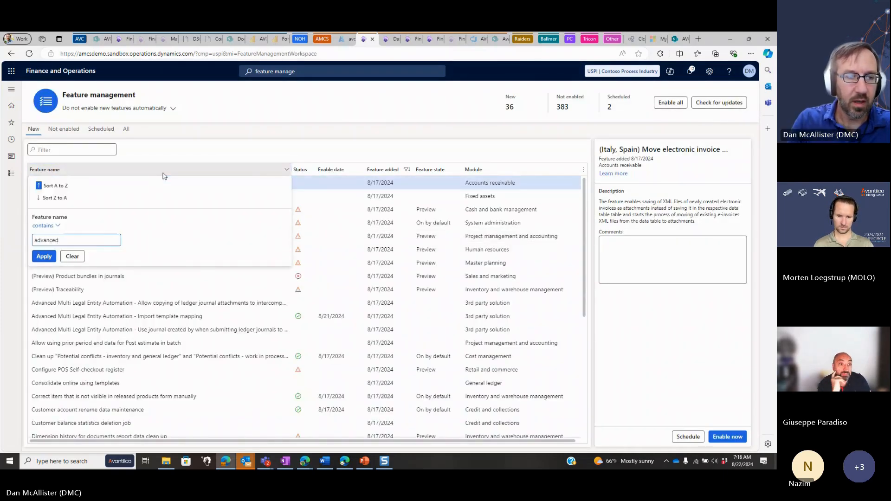
key("Return")
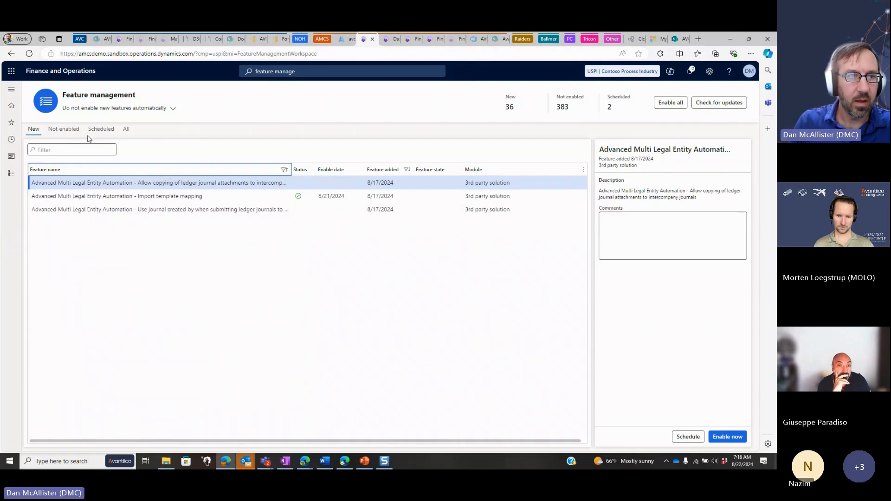
Show all features and filter the feature names to those containing "advanced"
left_click(126, 129)
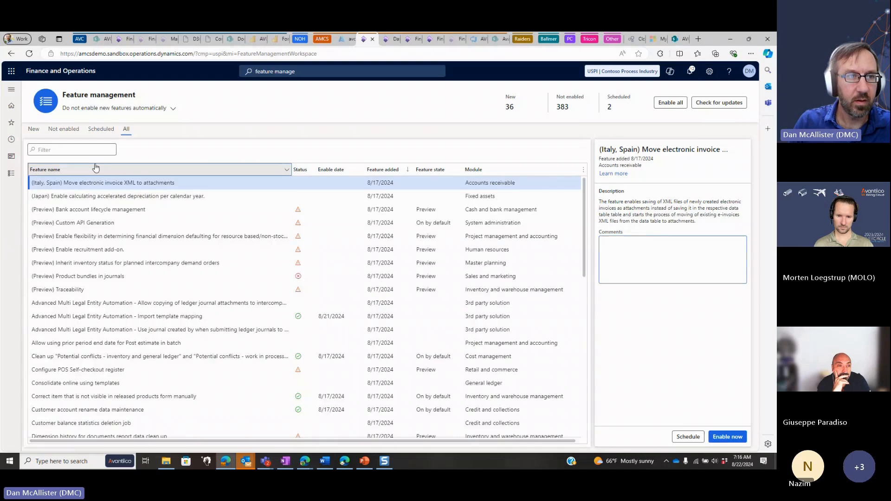
left_click(96, 168)
type("advanced")
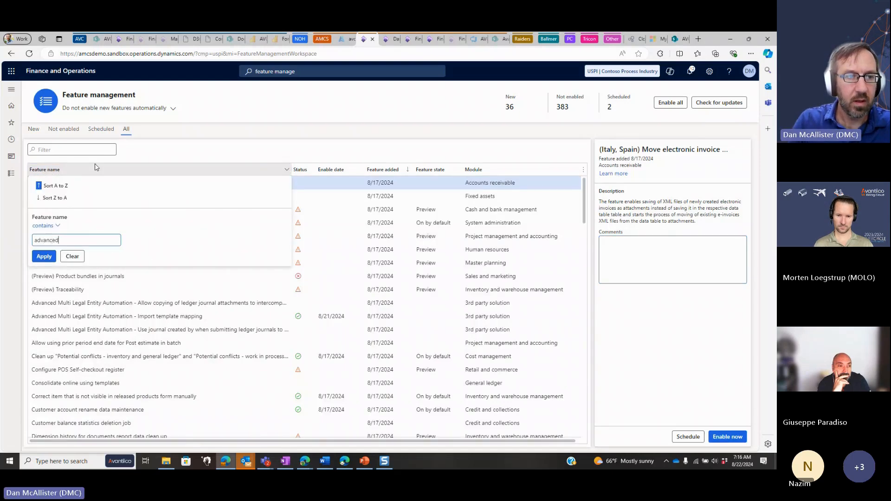
key("Return")
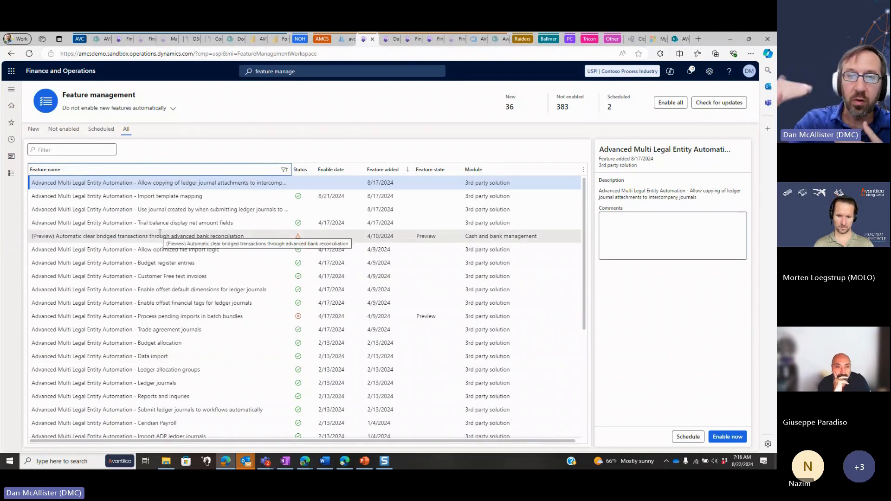
Look through the filtered features and show the details of the Advanced Multi Legal Entity Automation - Budget register entries feature
scroll(101, 291, "down", 3)
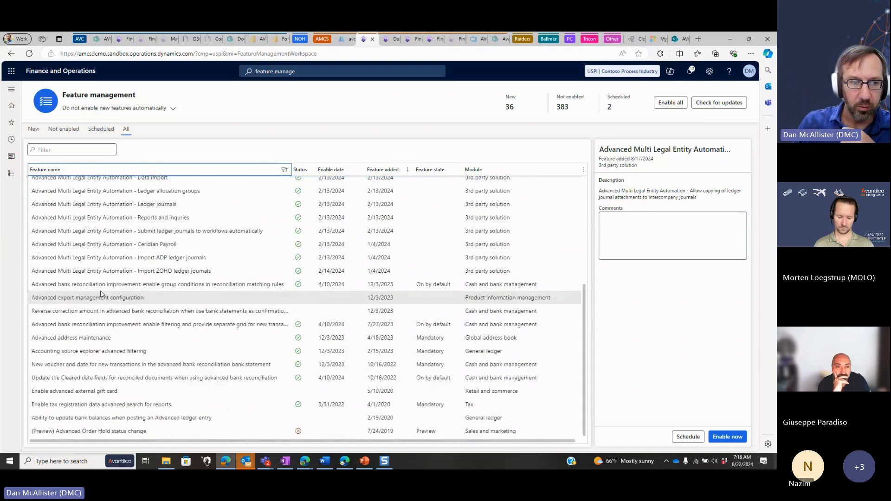
scroll(111, 255, "up", 3)
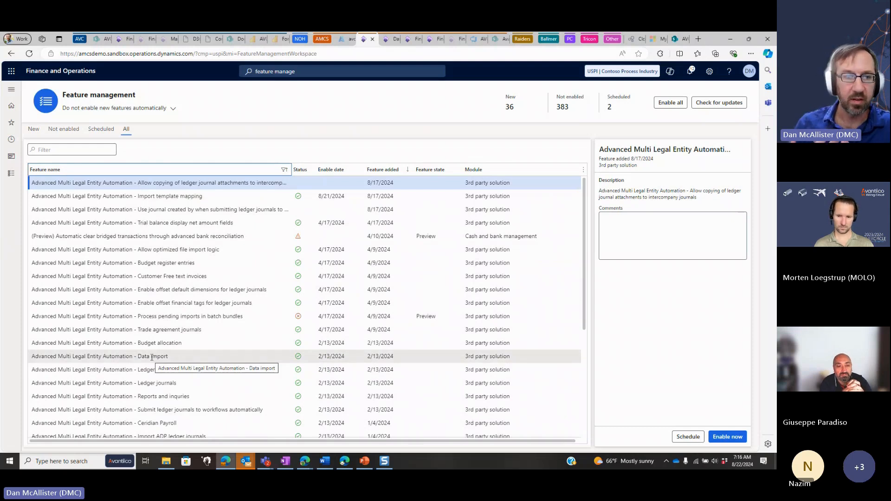
left_click(226, 264)
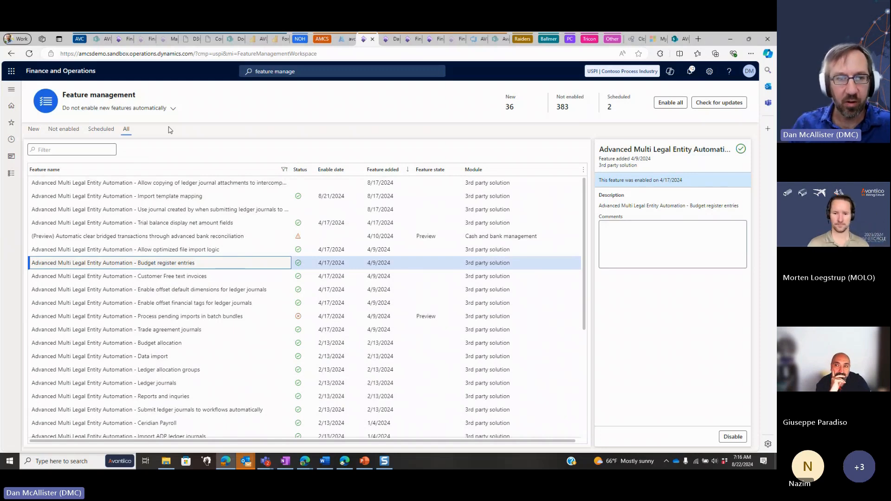
Return to the home page and open the workbook "Vendor Map Demo 08-22-24 DMA Webinar DMA" from the AMCS Demo folder in Excel
left_click(74, 72)
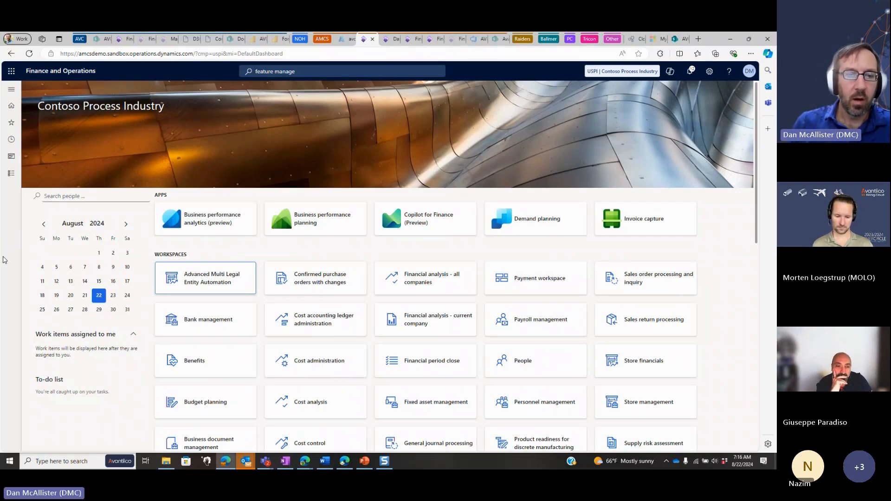
left_click(167, 462)
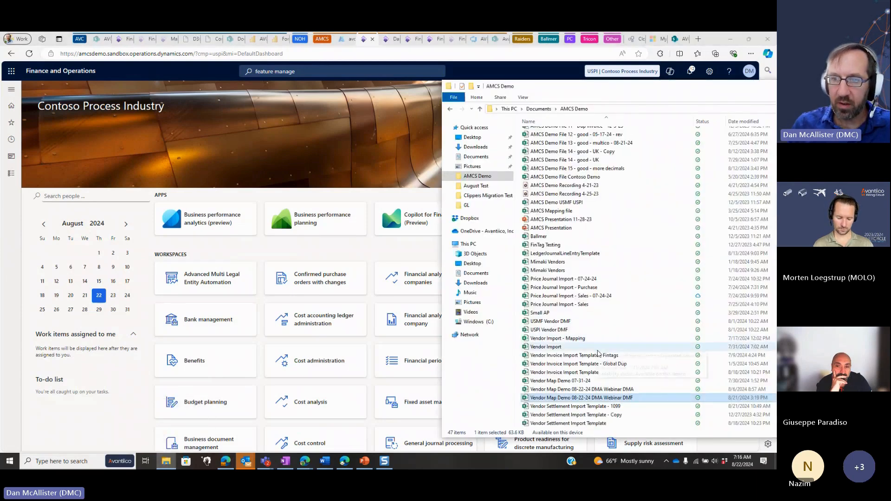
left_click(605, 390)
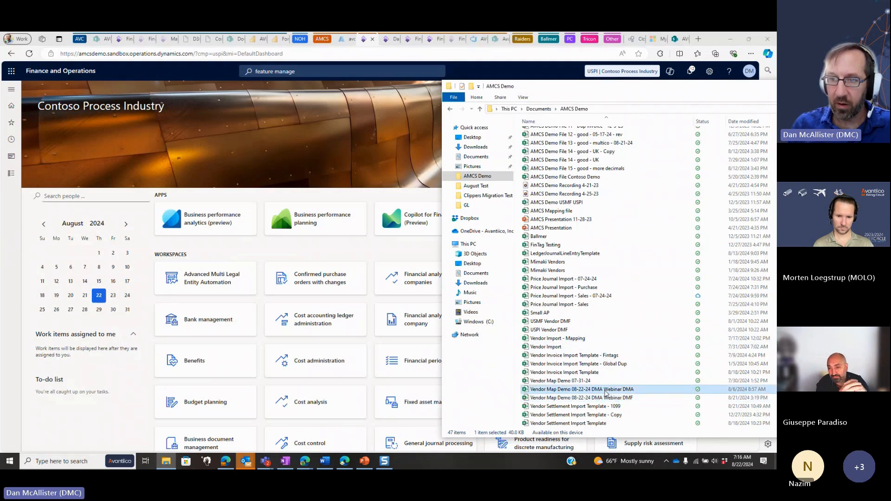
double_click(604, 390)
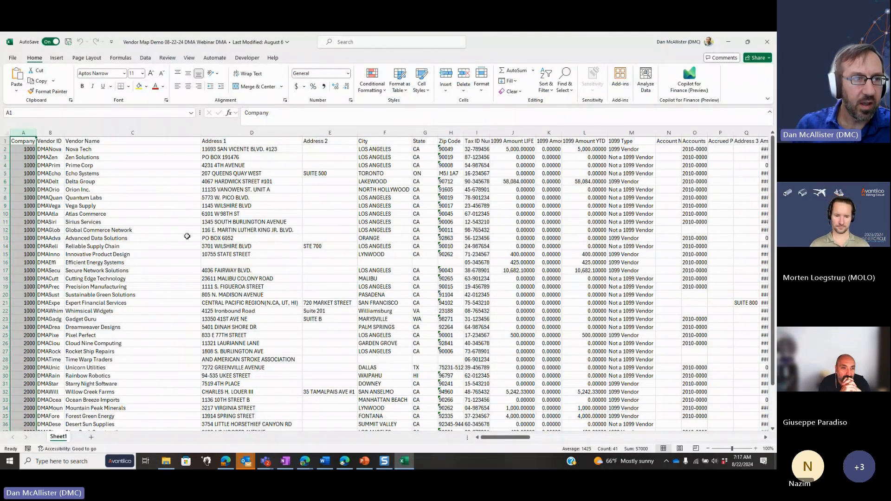
Examine the Company column by highlighting the 1000 entries and the 2000 entries, and return to cell A1
left_click(29, 327)
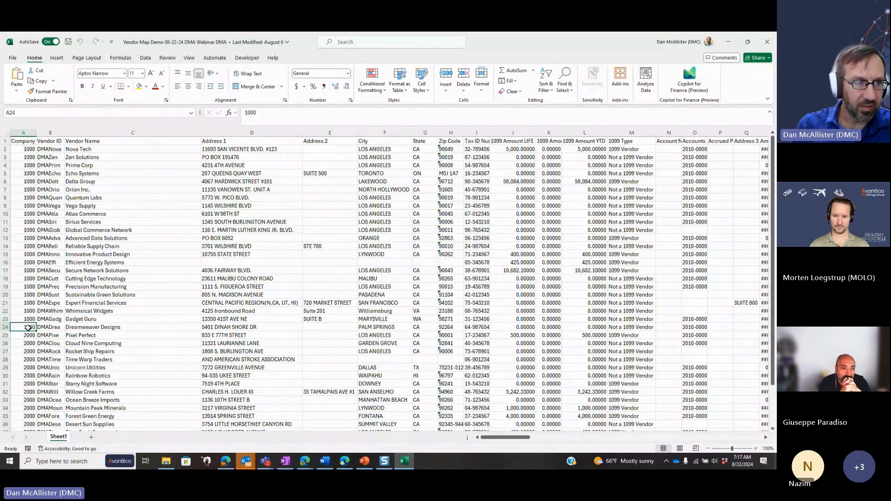
key("ctrl+shift+Up")
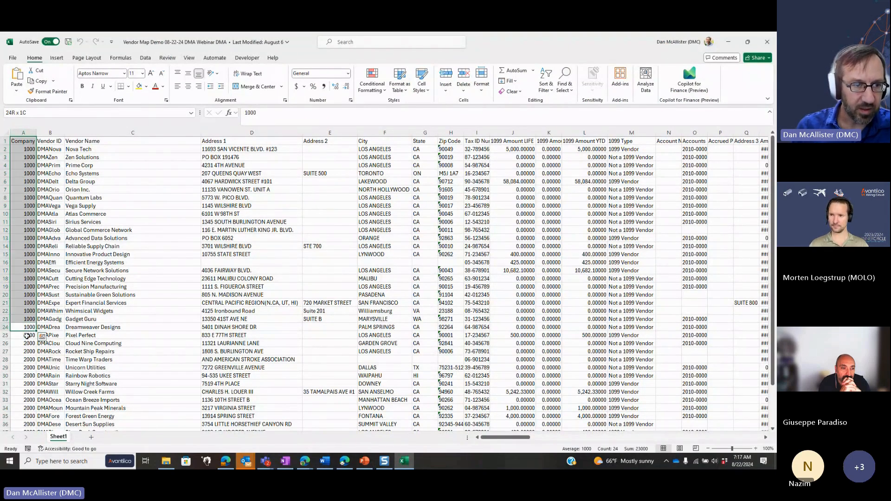
left_click(27, 335)
key("ctrl+shift+Down")
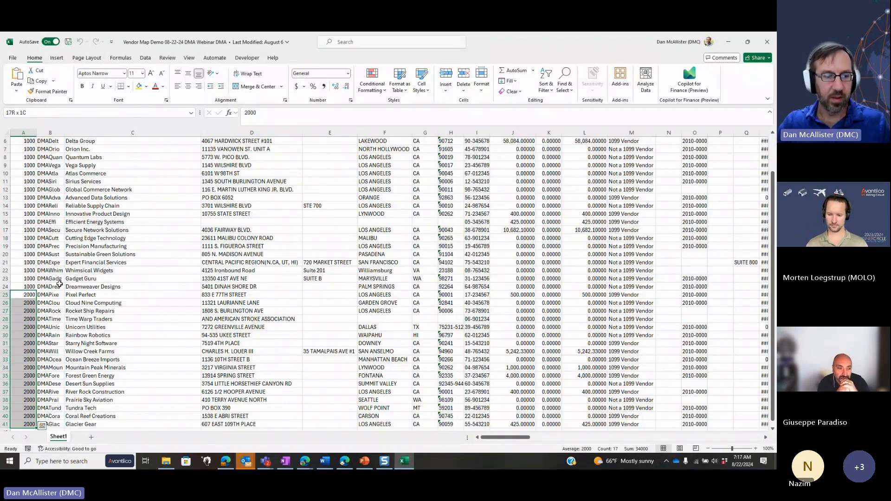
key("ctrl+Home")
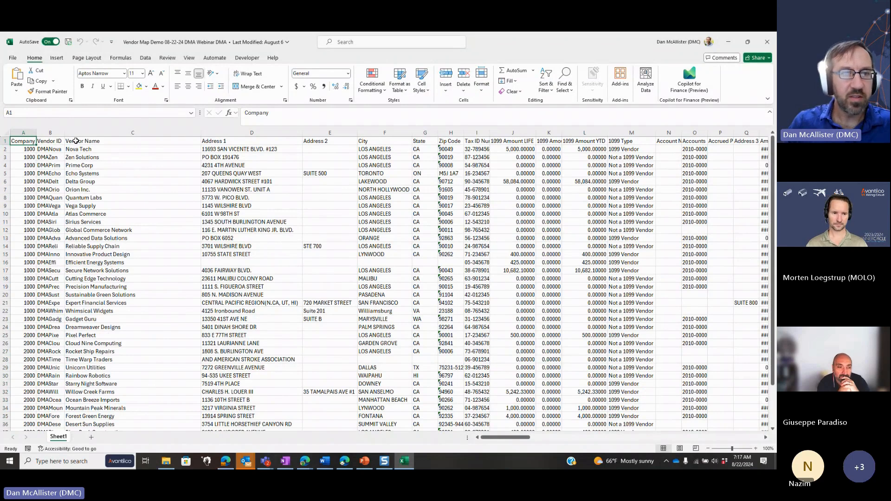
Look through the vendor file's column headings along row 1 as far as column EM and return to cell A1
key("Right")
key("Right")
key("Right")
key("Right")
key("Right")
key("Right")
key("Right")
key("Right")
key("Right")
key("Right")
key("Right")
key("Right")
key("Right")
key("Right")
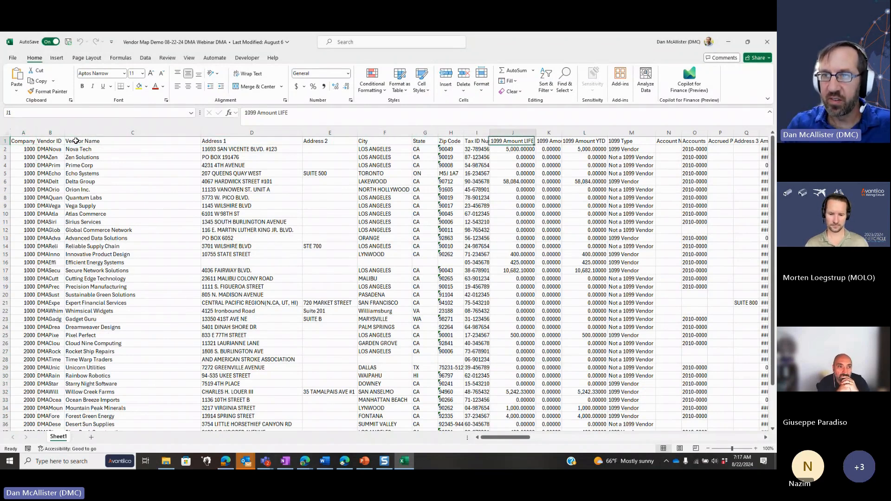
key("Right")
key("Right")
key("Right")
key("Right")
key("Right")
key("Right")
key("Right")
key("Right")
key("Right")
key("Right")
key("Right")
key("Right")
key("Right")
key("Right")
key("Right")
key("Right")
key("Right")
key("Right")
key("Right")
key("Right")
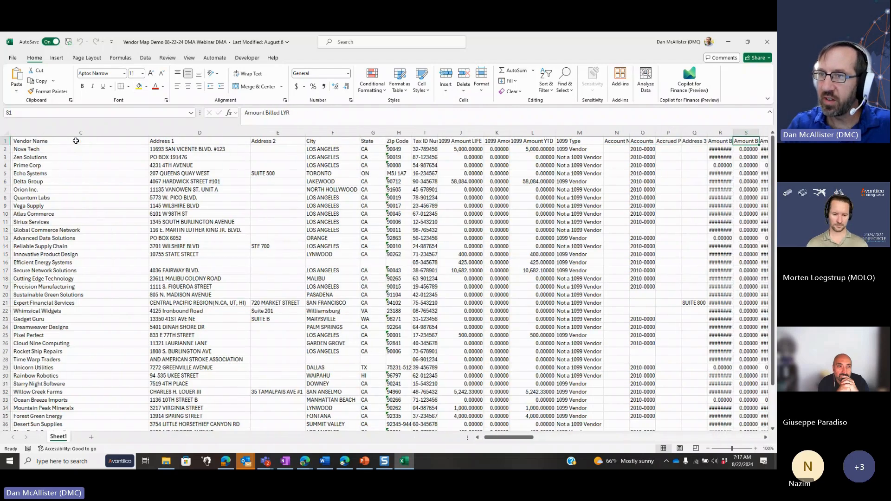
key("Right")
key("Right")
key("Right")
key("Right")
key("Right")
key("Right")
key("Right")
key("Right")
key("Right")
key("Right")
key("Right")
key("Right")
key("Right")
key("Right")
key("Right")
key("Right")
key("Right")
key("Right")
key("Right")
key("Right")
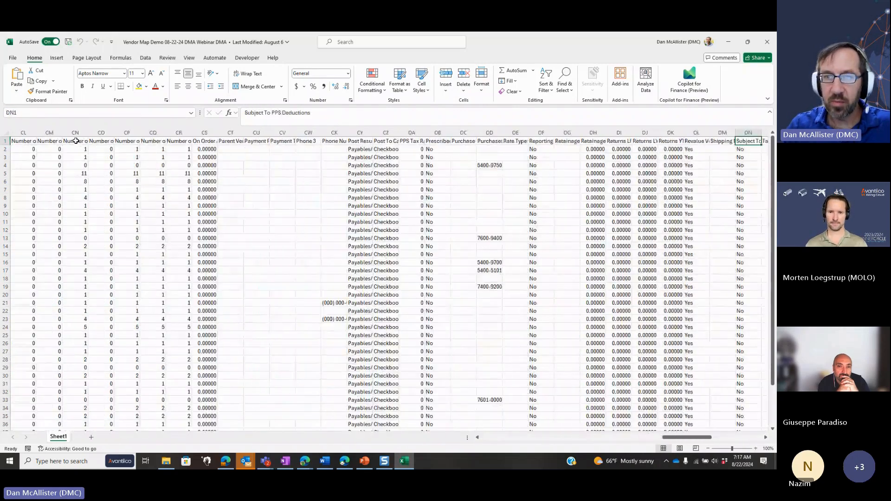
key("Right")
key("Right")
key("Right")
key("Right")
key("Right")
key("Right")
key("Right")
key("Right")
key("Right")
key("Right")
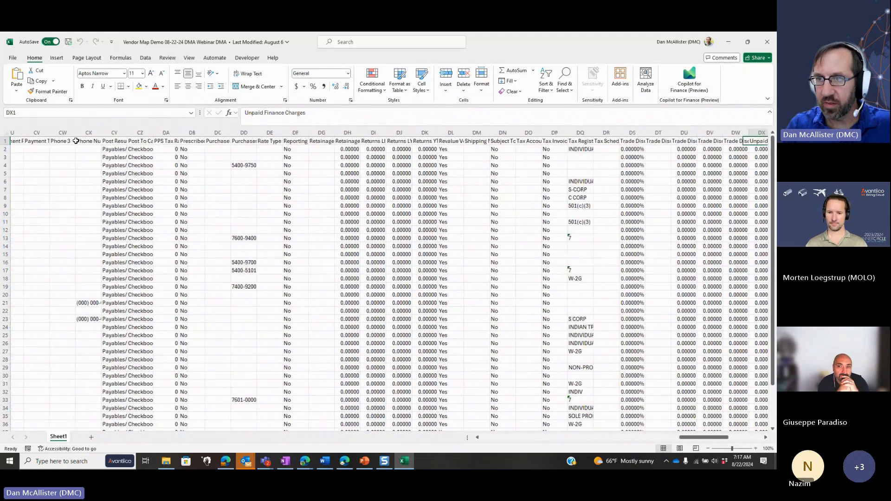
key("Right")
key("Right")
key("Right")
key("Right")
key("Right")
key("Right")
key("Right")
key("Right")
key("Right")
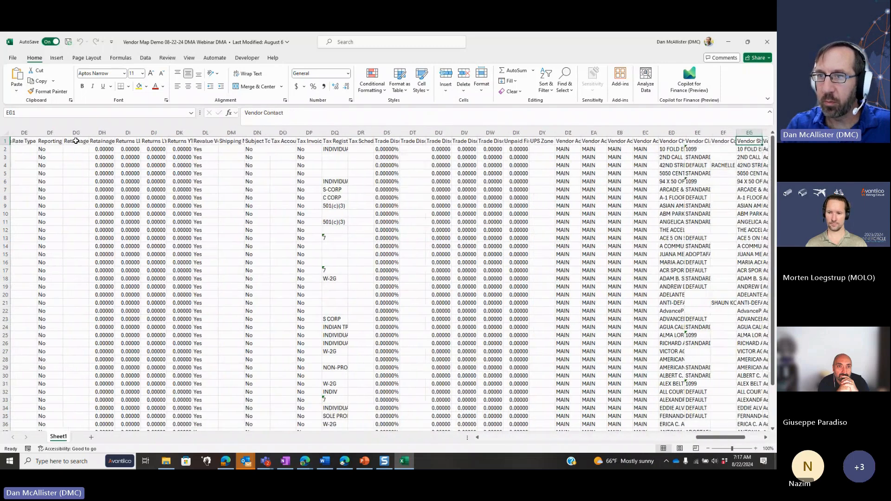
key("Right")
key("Right")
key("Right")
key("Right")
key("Right")
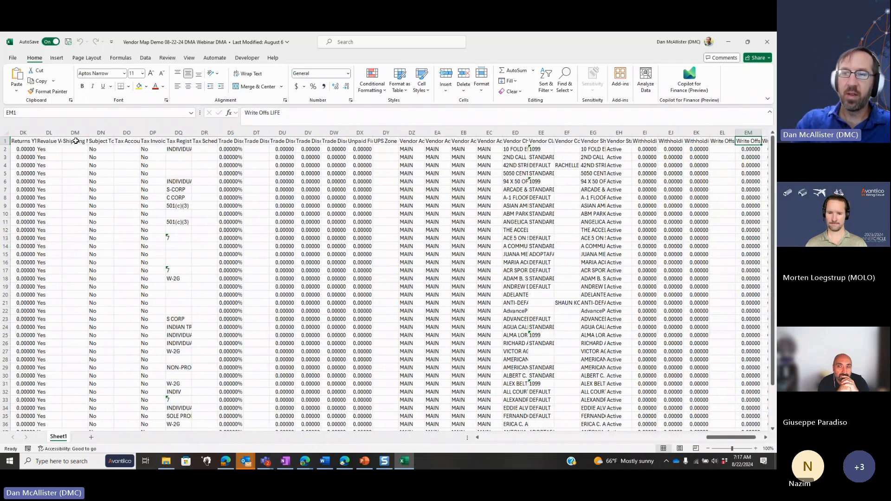
key("ctrl+Home")
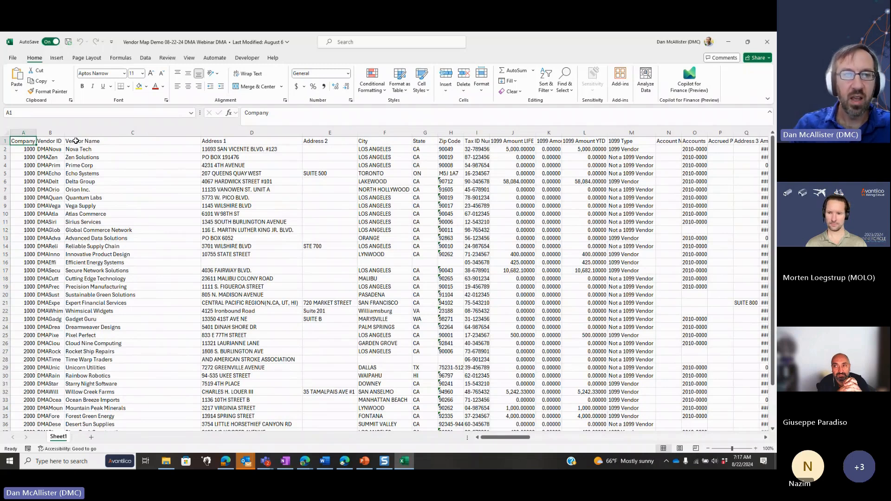
Switch to Finance and Operations and open the Import template maps page from the Advanced Multi Legal Entity Automation setup
key("alt+Tab")
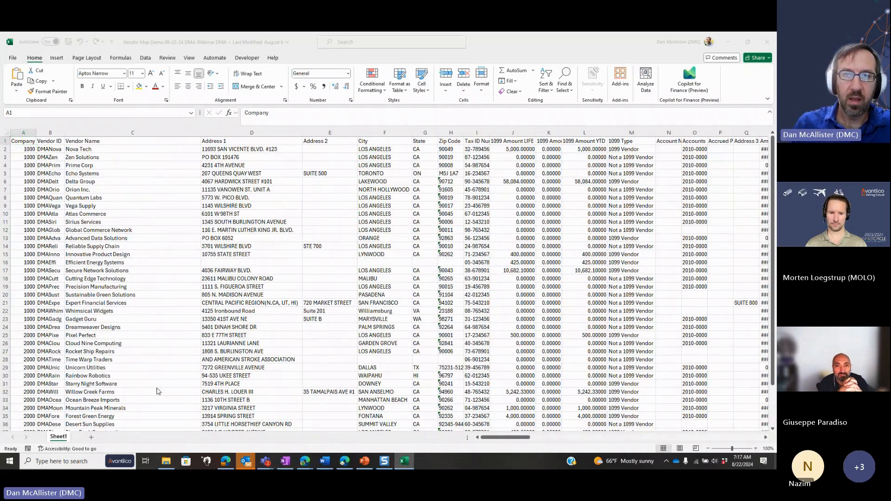
key("alt+Tab")
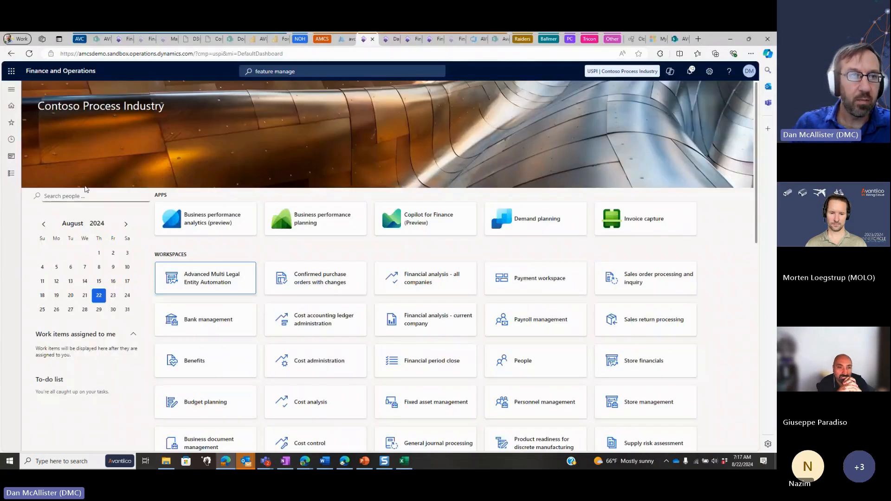
left_click(12, 174)
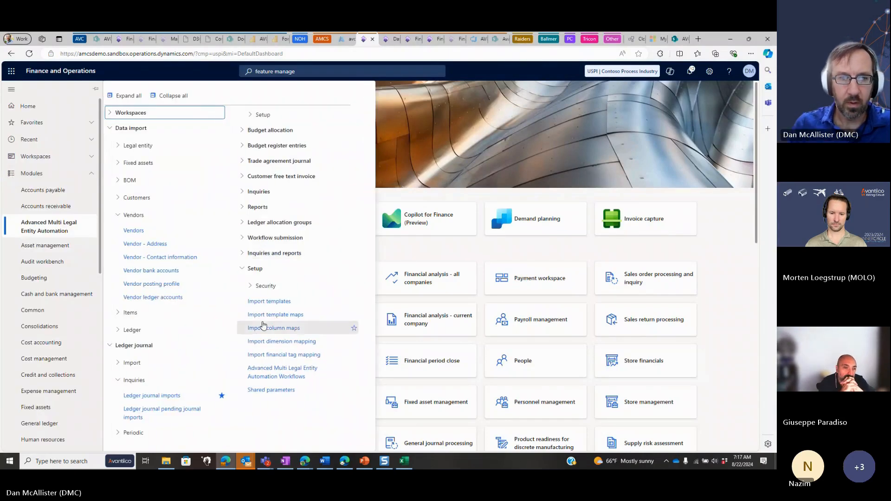
left_click(267, 318)
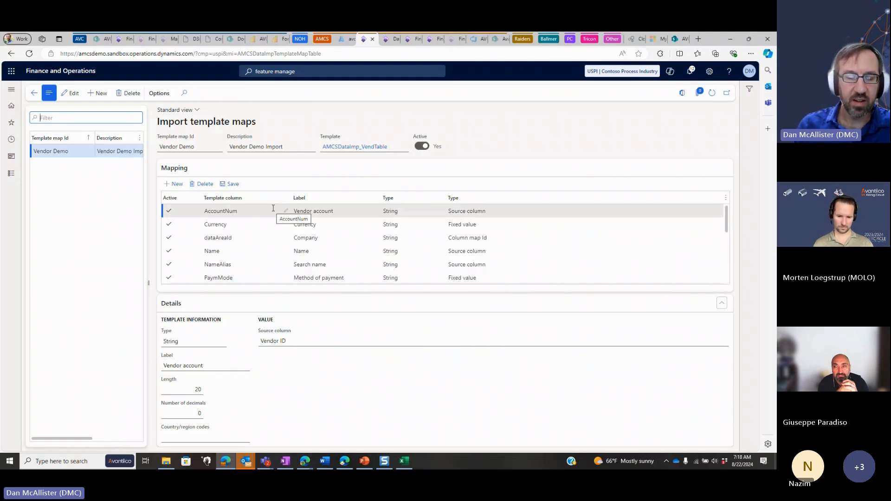
Switch to the Excel vendor workbook and look across the remaining columns of source data
key("alt+Tab")
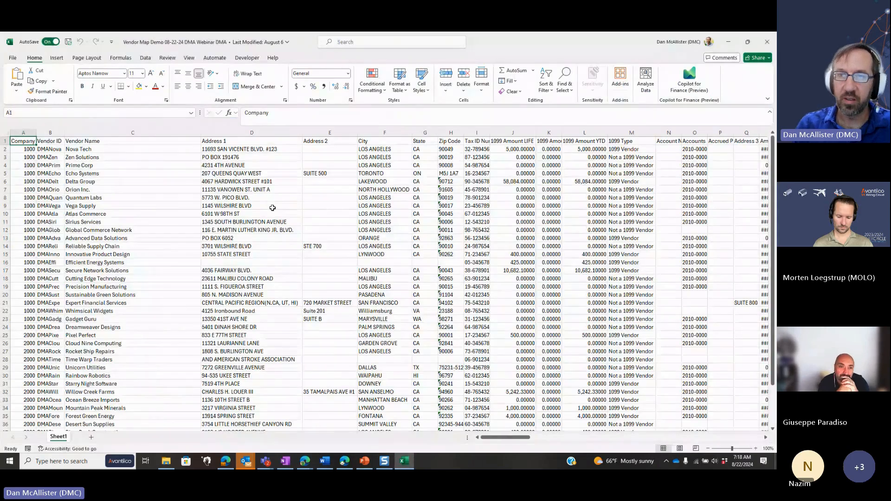
scroll(273, 207, "right", 12)
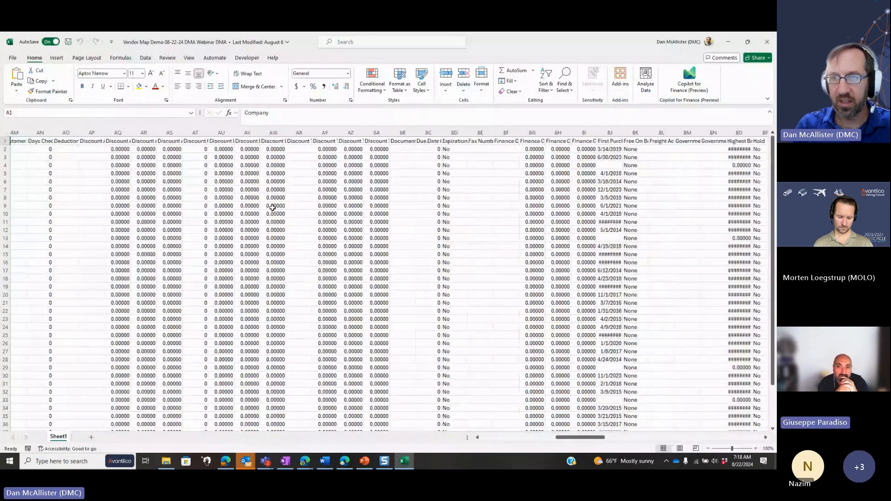
scroll(273, 208, "right", 3)
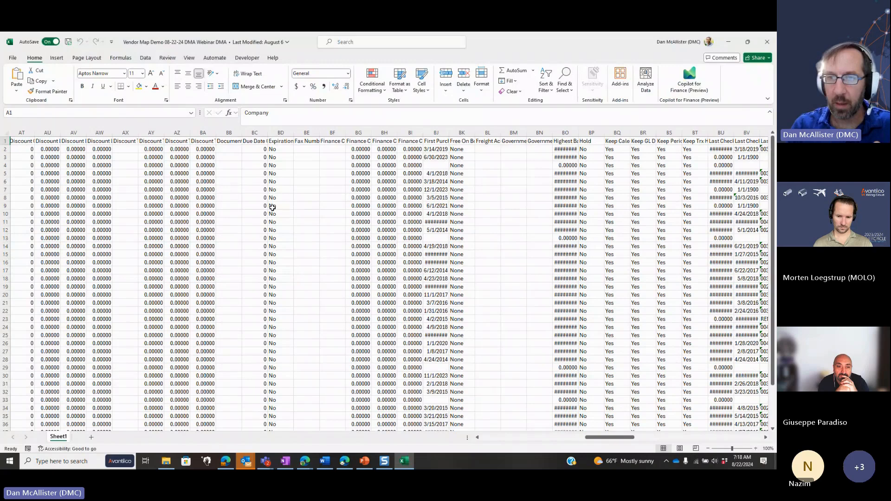
scroll(272, 207, "right", 3)
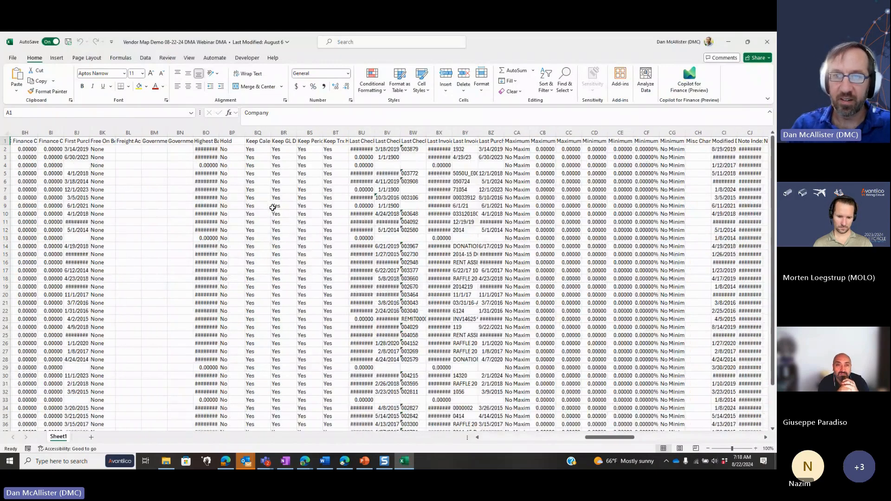
scroll(273, 207, "right", 3)
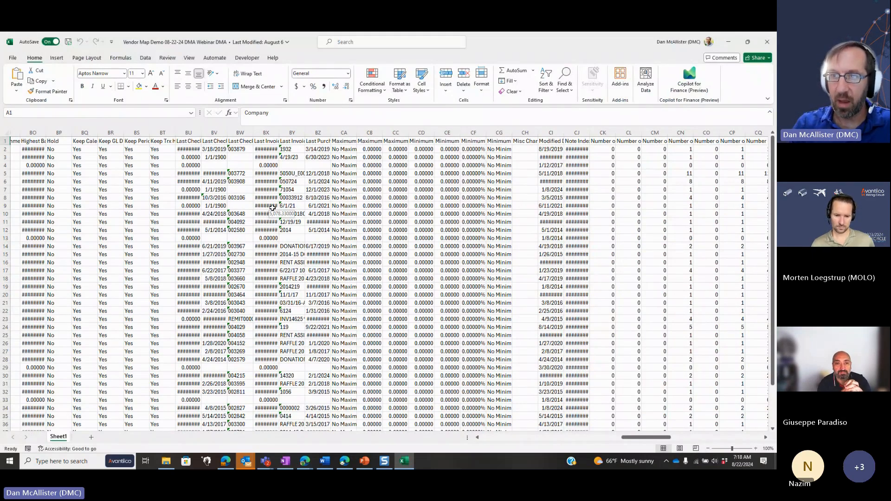
scroll(272, 209, "left", 9)
Switch back to Finance and Operations and examine the AccountNum mapping, highlighting its template column name and its Source column type
key("alt+Tab")
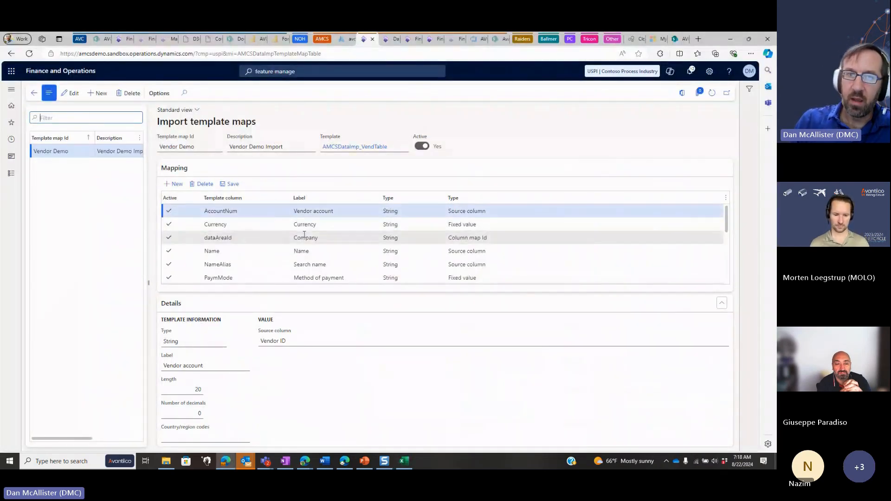
left_click(264, 224)
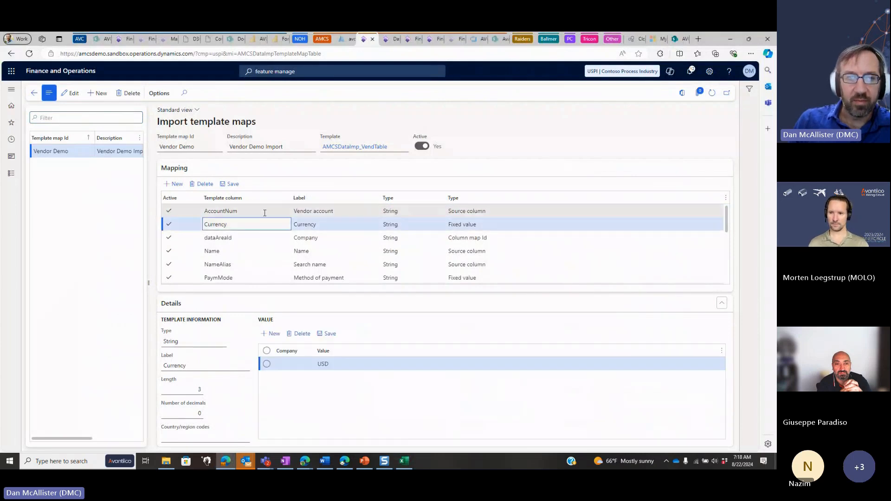
left_click(264, 211)
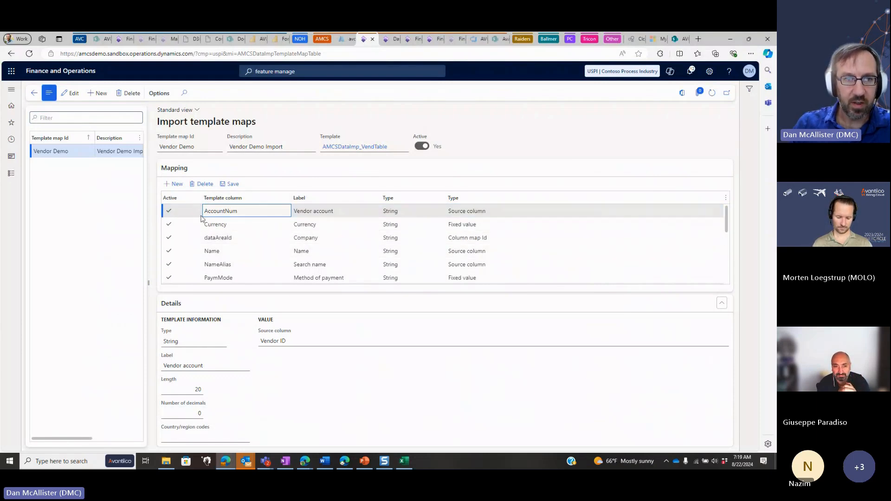
left_click_drag(249, 210, 203, 211)
left_click(243, 211)
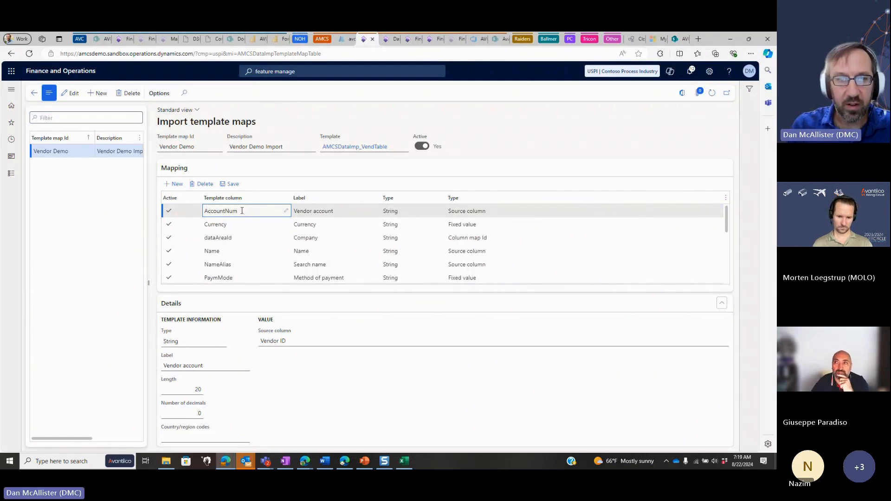
left_click_drag(241, 210, 203, 210)
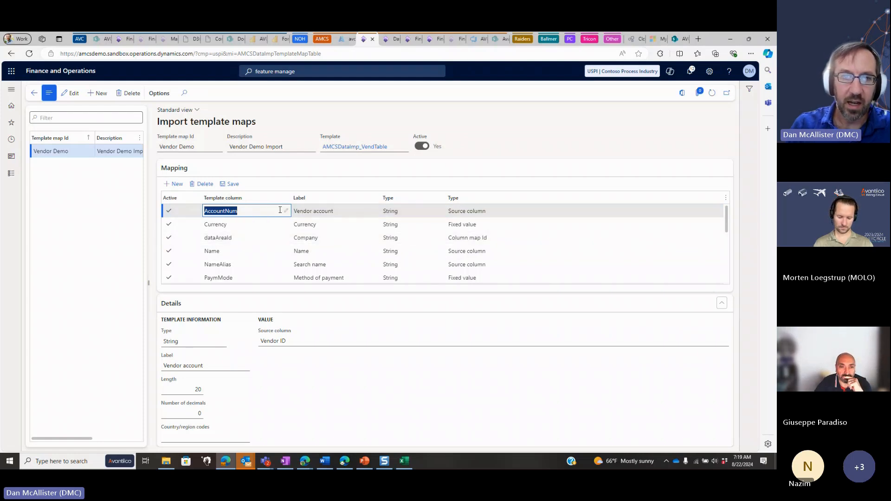
left_click(244, 212)
left_click_drag(244, 212, 203, 211)
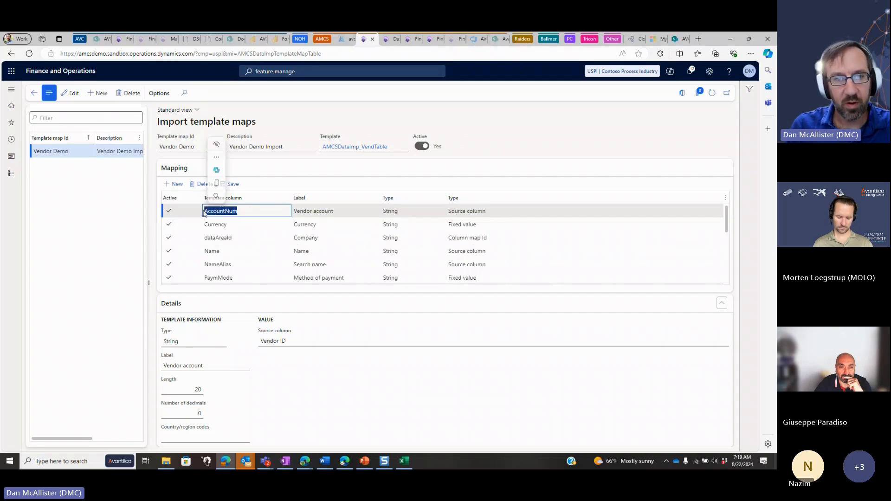
left_click(482, 212)
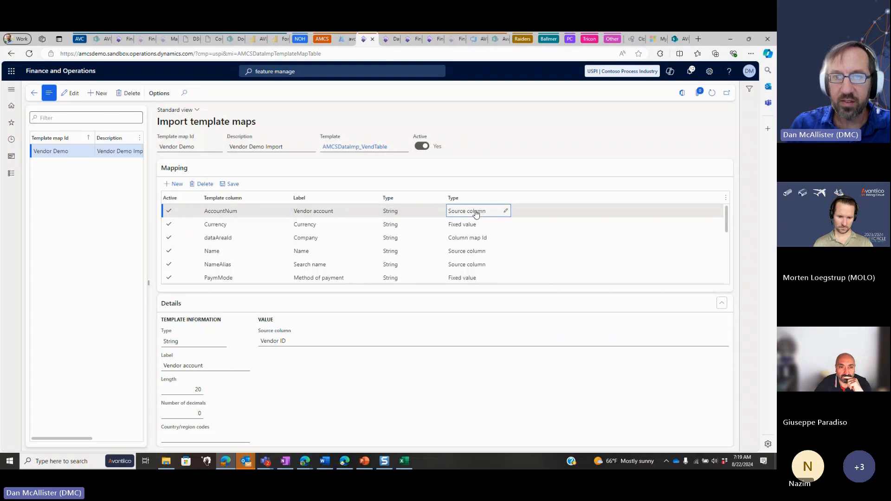
left_click_drag(486, 212, 444, 214)
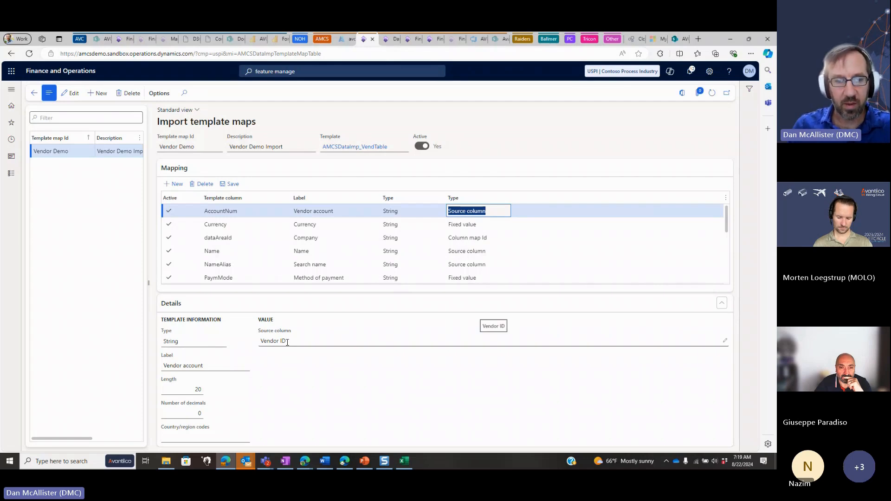
Switch to the Excel vendor workbook and make the Vendor ID heading in cell B1 bold
key("alt+Tab")
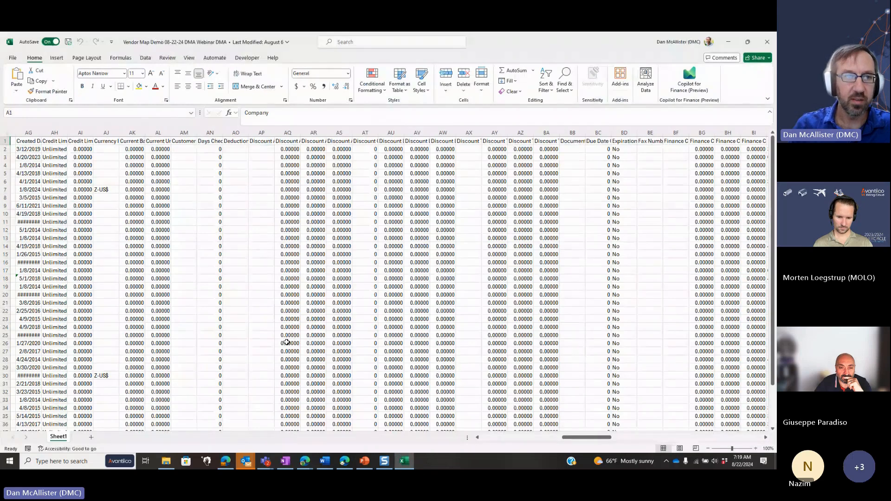
key("ctrl+Home")
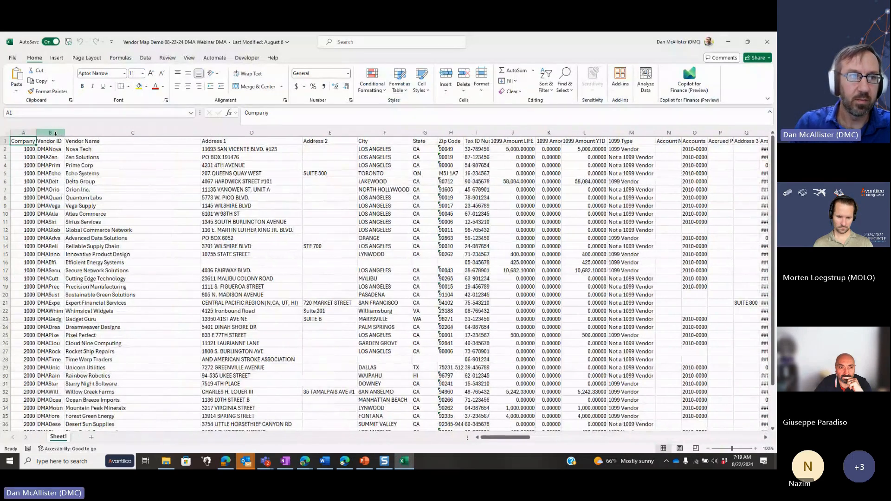
key("Right")
key("ctrl+b")
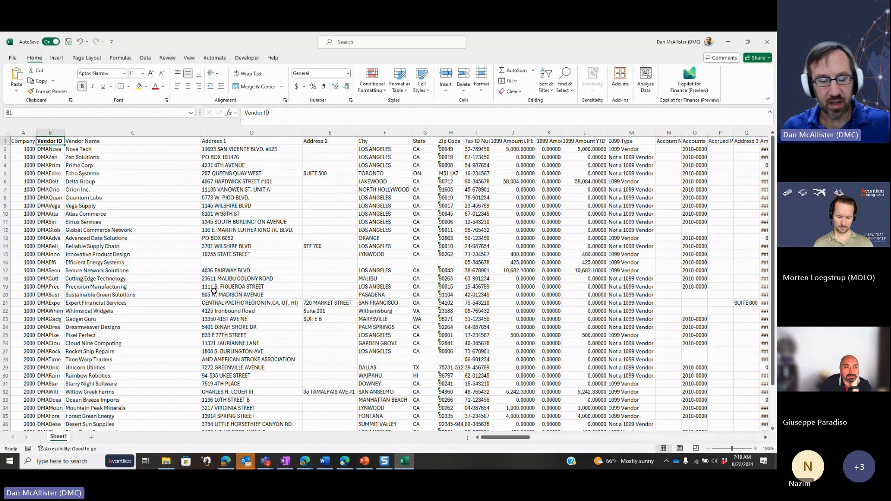
Back in Finance and Operations, edit the Vendor Demo map and assign the Currency mapping's USD fixed value to company USMF
key("alt+Tab")
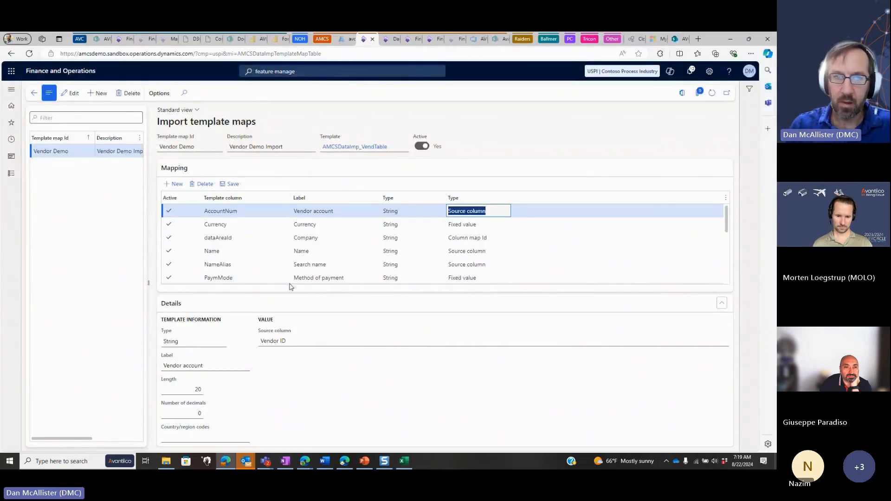
left_click(251, 224)
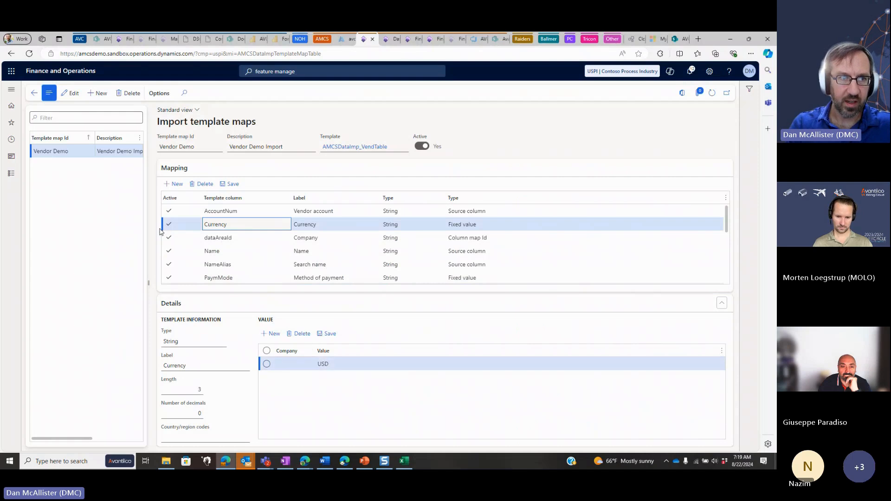
left_click(73, 93)
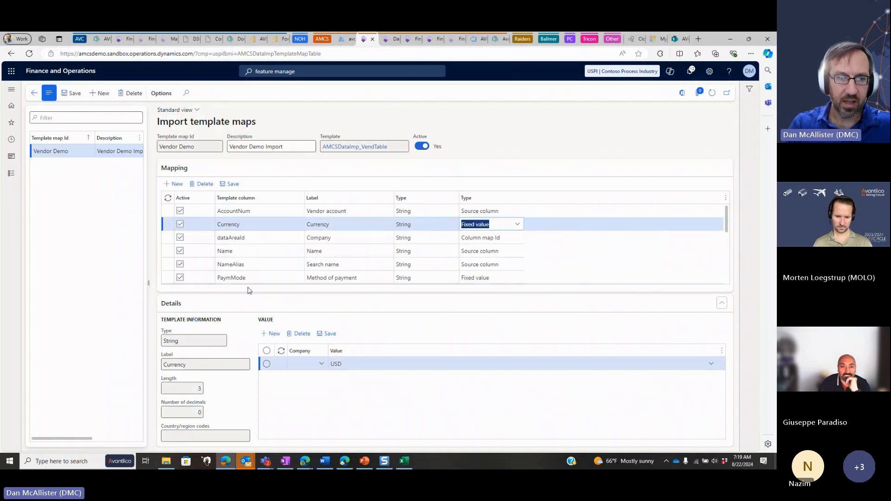
left_click(306, 365)
key("BackSpace")
key("BackSpace")
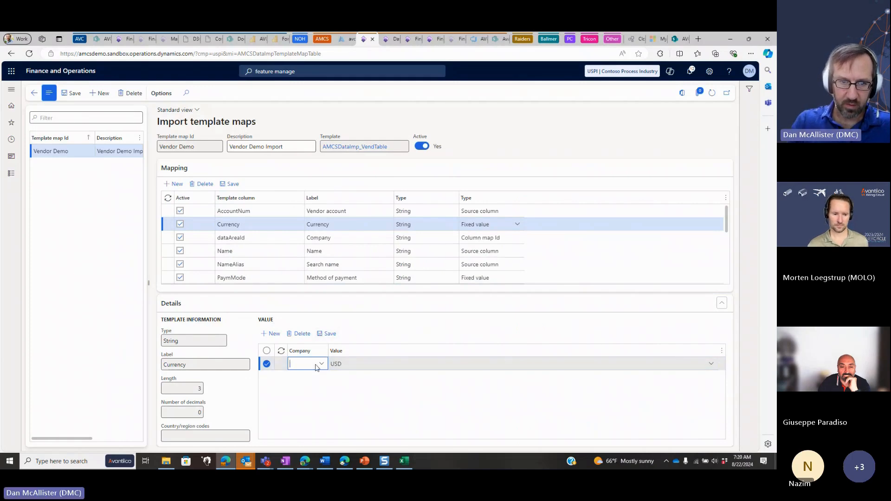
left_click(321, 364)
type("usmf")
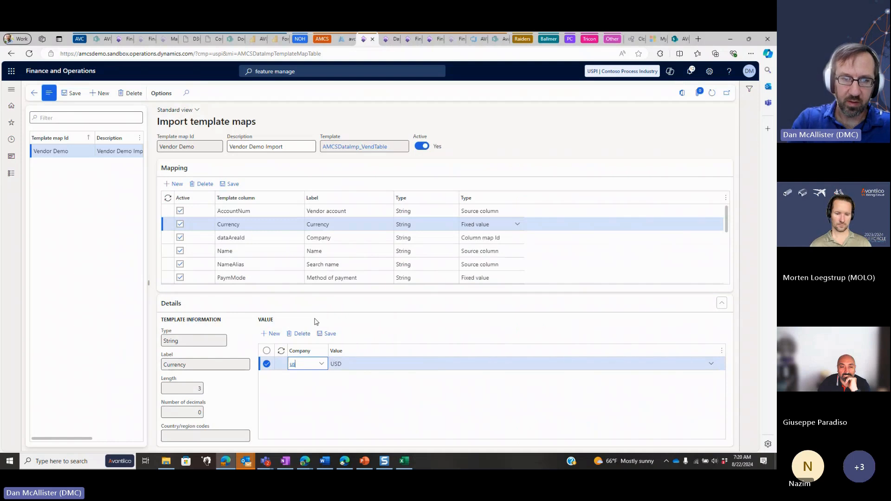
key("Tab")
Add a second fixed value to the Currency mapping with company USPI and value CAD
key("Tab")
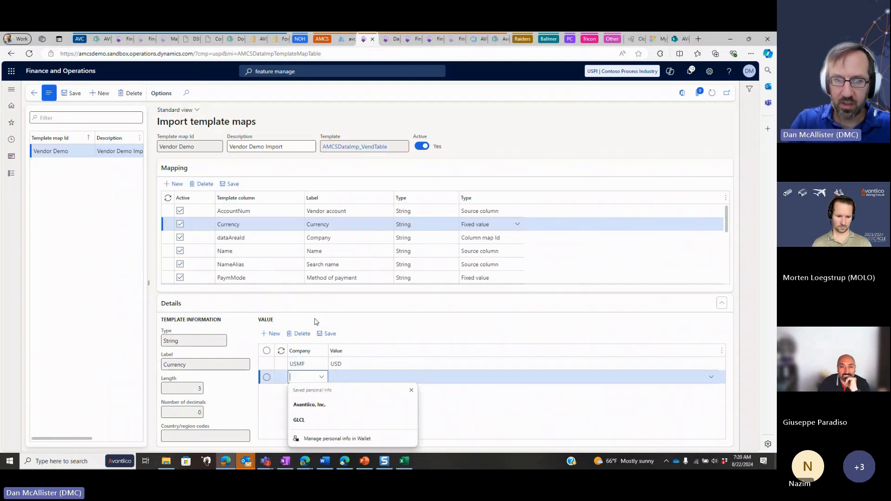
type("USPI")
key("Tab")
type("CAS")
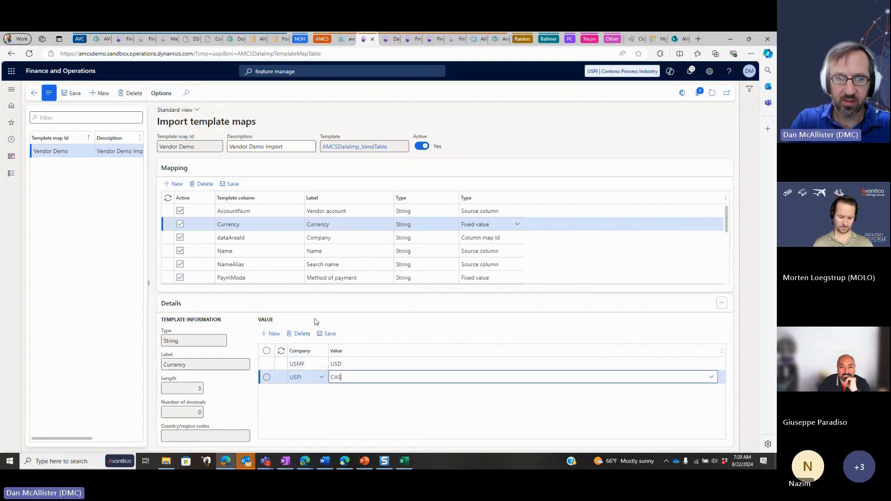
key("BackSpace")
type("D")
key("Up")
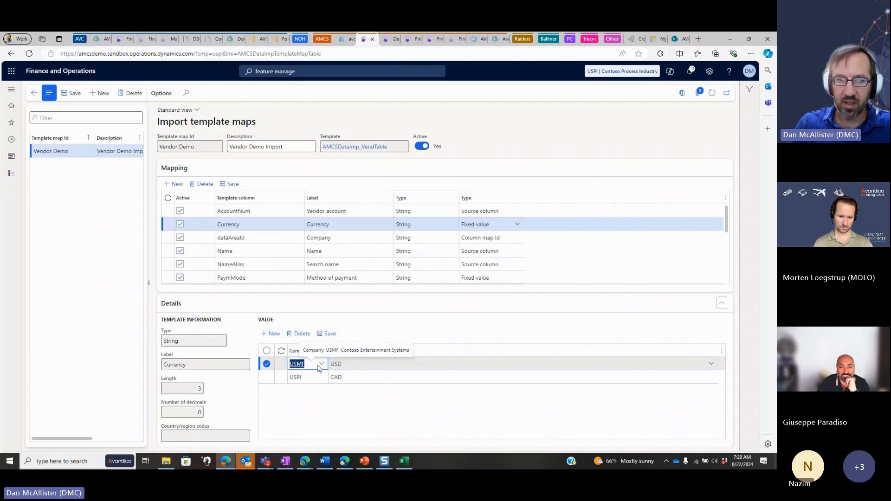
Delete the Currency mapping's CAD fixed value for USPI and clear the company from its USD fixed value
key("Down")
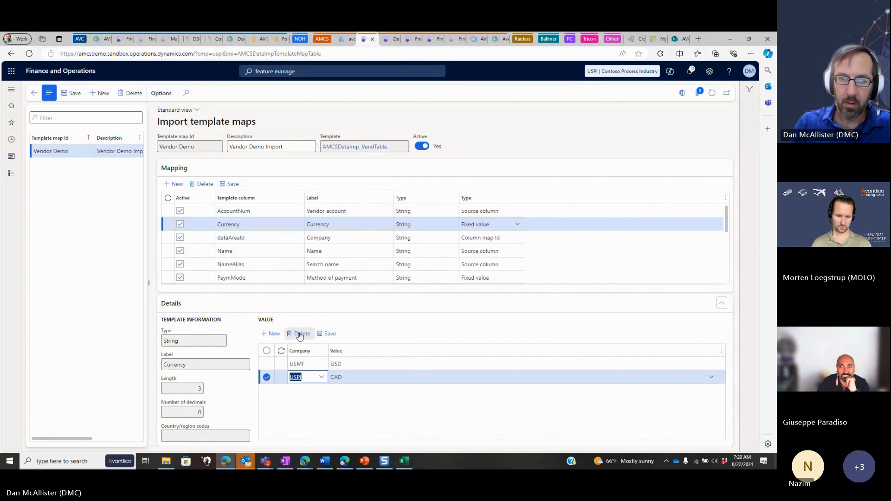
left_click(299, 334)
left_click(458, 246)
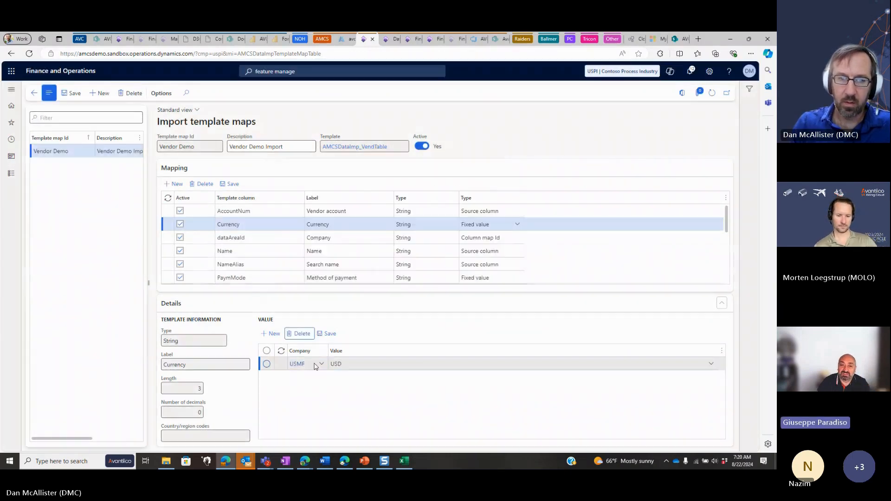
left_click(315, 365)
type("U")
key("Tab")
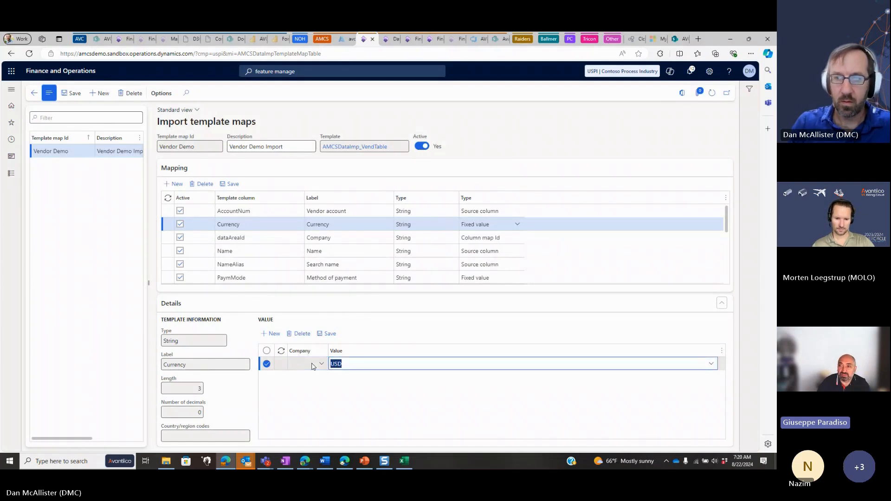
Examine the dataAreaId mapping, including its template column name and assigned column map
left_click(356, 238)
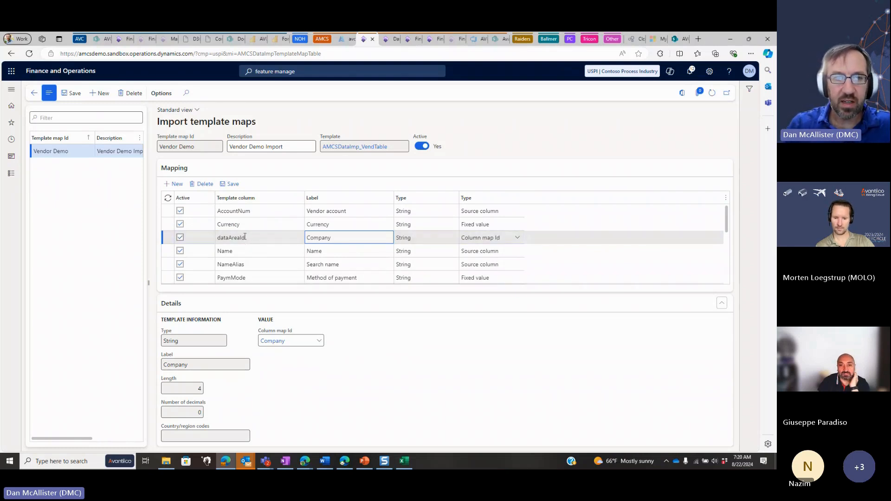
left_click(213, 238)
left_click(257, 239)
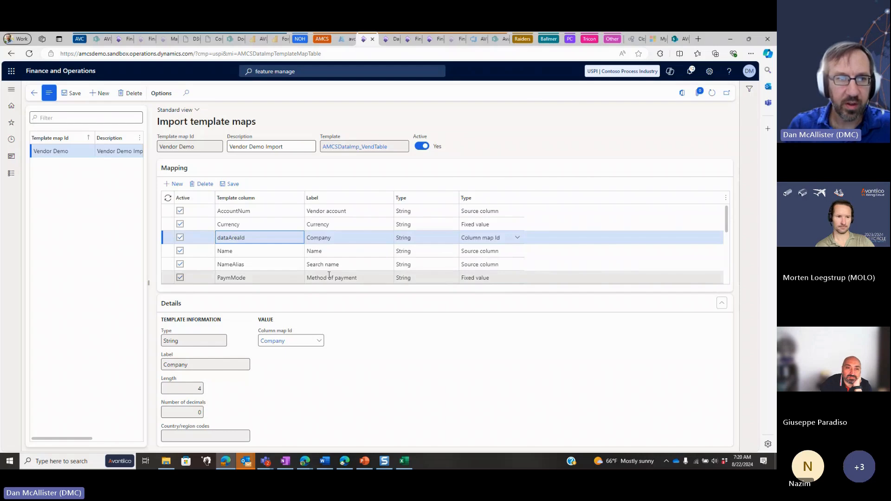
Switch to the Excel vendor workbook and examine the Company column's codes, comparing cells A2 and A25
key("alt+Tab")
left_click(27, 133)
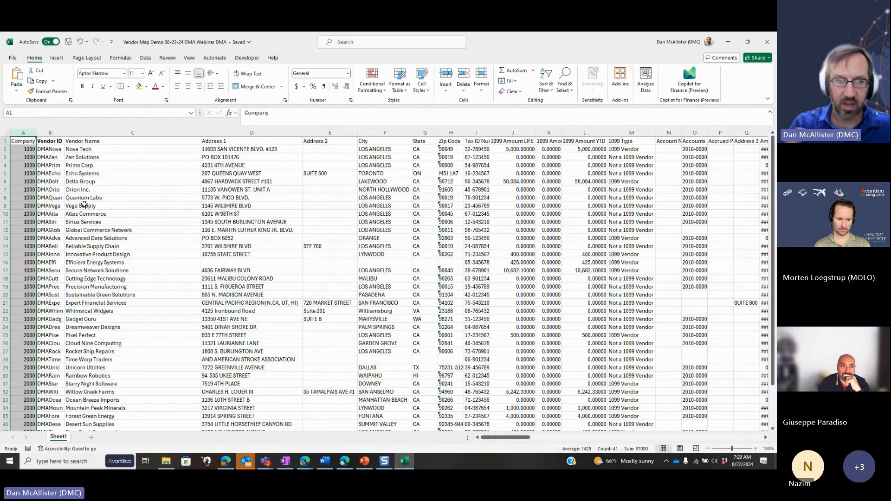
left_click(23, 148)
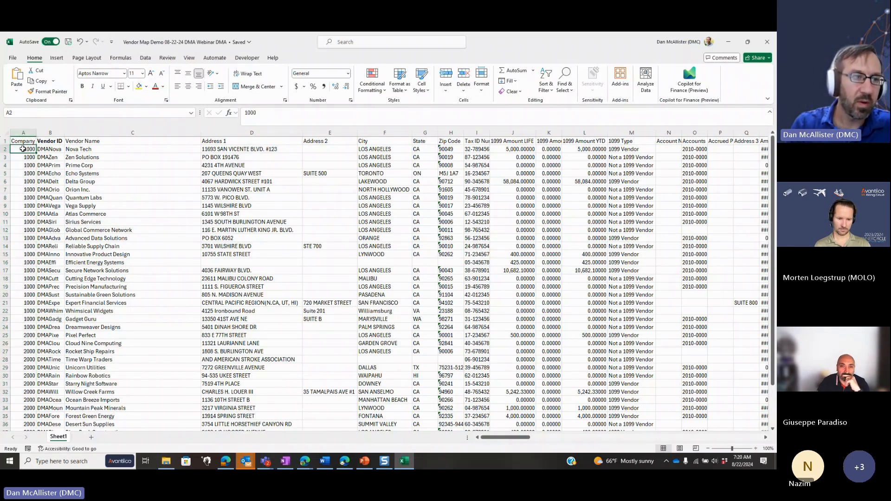
left_click(19, 335)
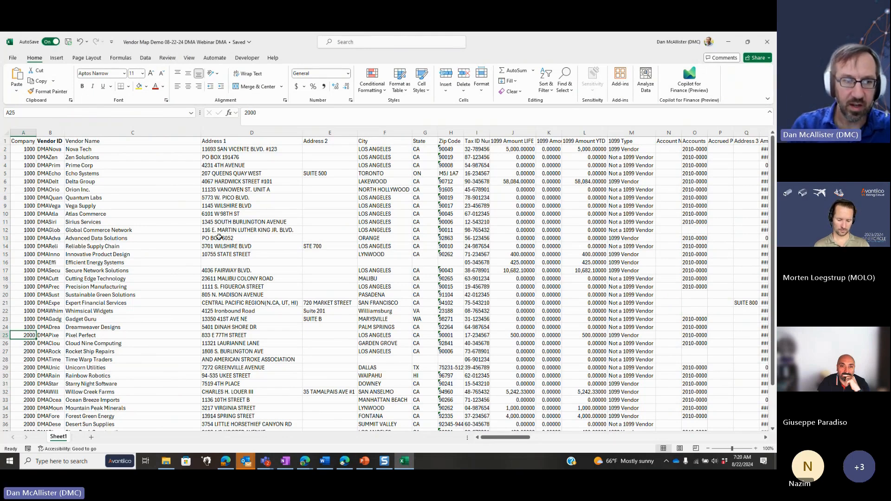
Back in Finance and Operations, open the dataAreaId mapping's Company column map, examine its source and destination value pairs, and return to the template map
key("alt+Tab")
left_click(269, 342)
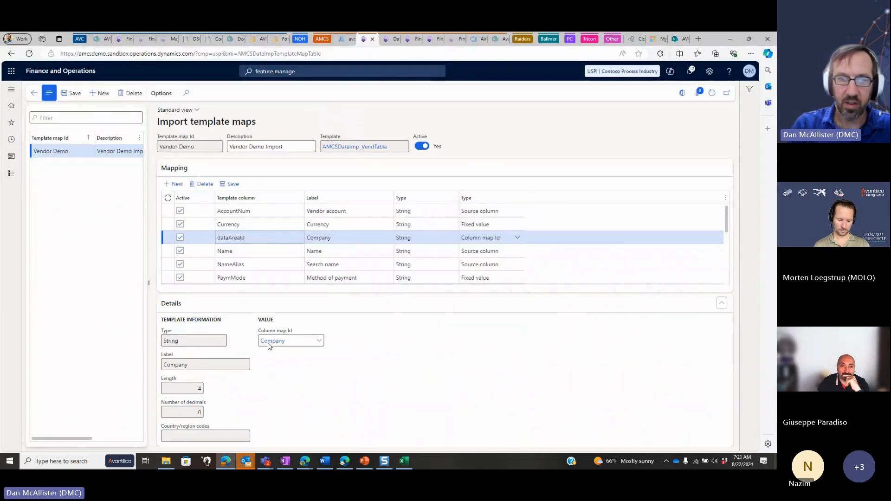
left_click(306, 271)
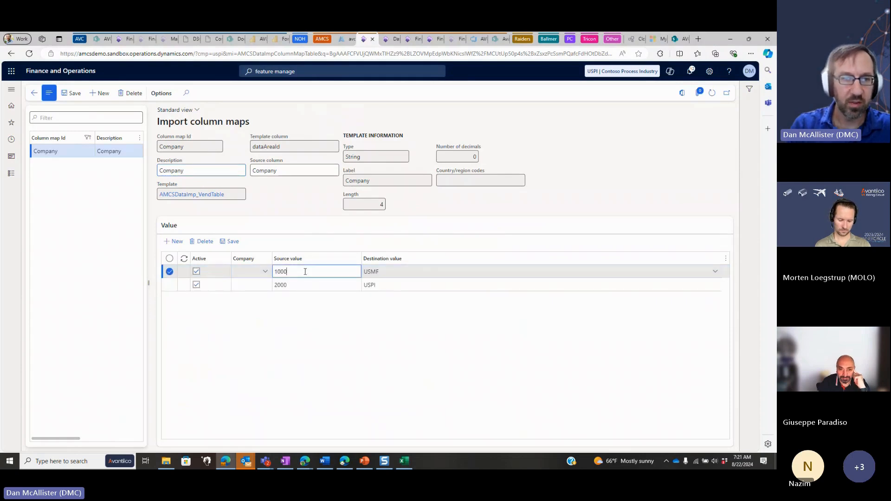
double_click(276, 270)
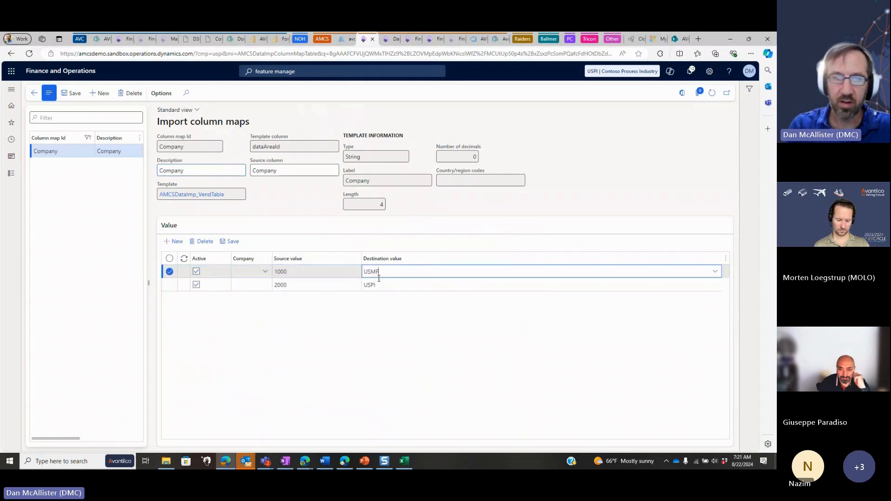
left_click(317, 286)
left_click_drag(293, 286, 265, 290)
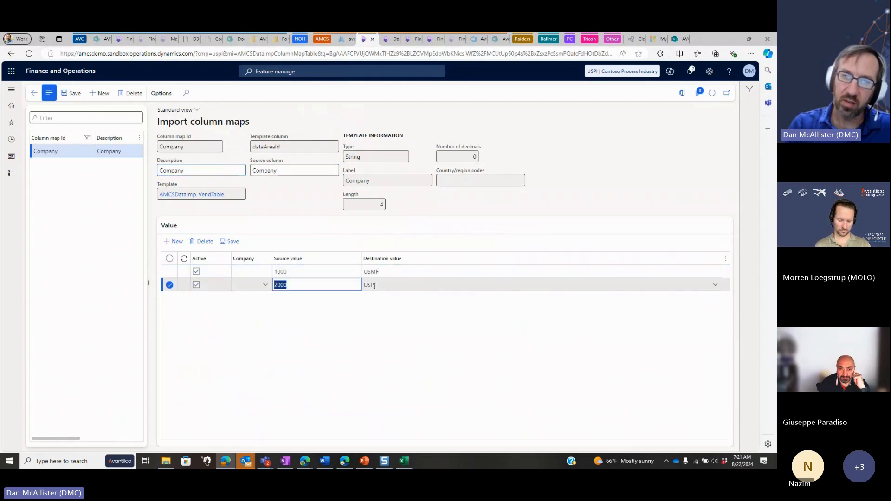
left_click(380, 285)
left_click_drag(381, 285, 361, 286)
left_click(382, 271)
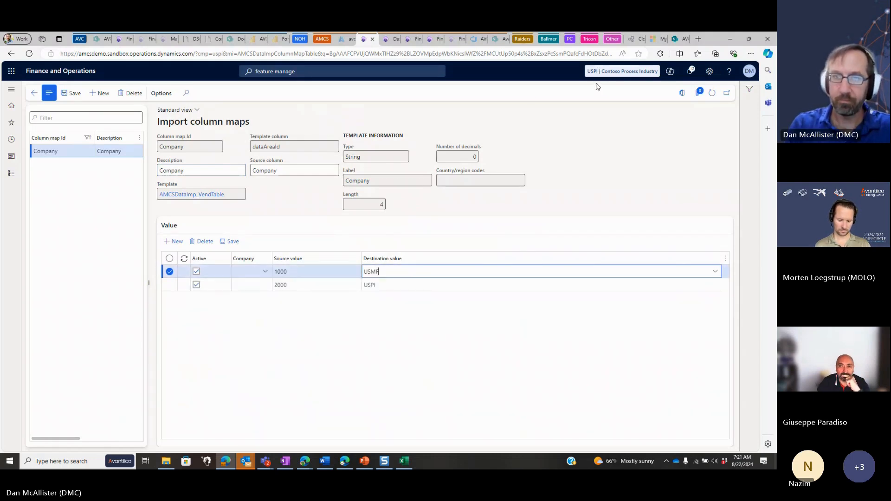
left_click(36, 96)
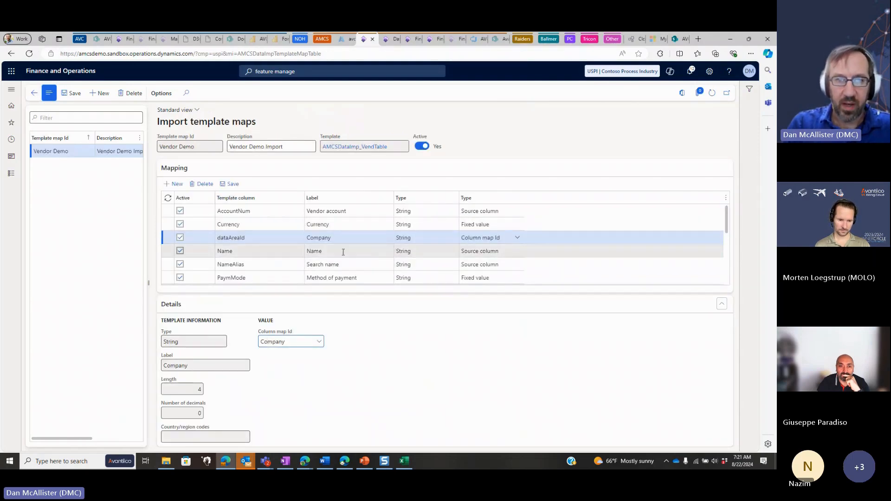
Examine the source columns of the Name and NameAlias mappings, and the length limit of NameAlias
left_click(364, 251)
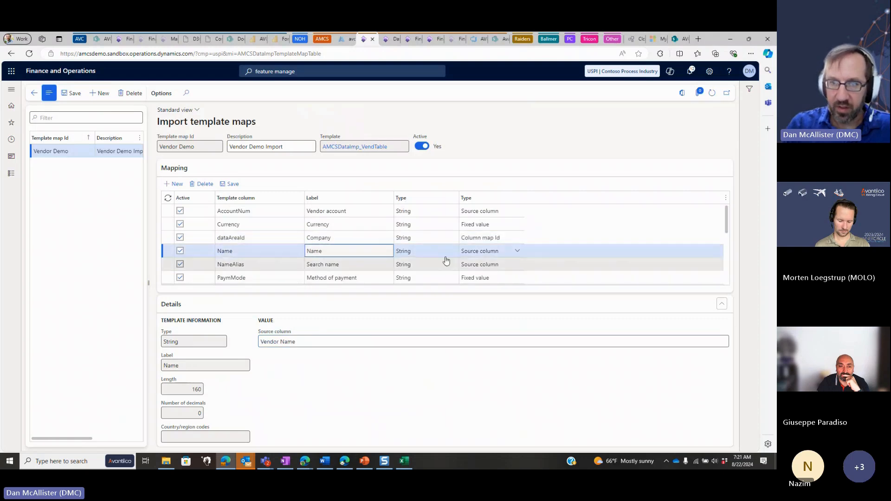
left_click(313, 341)
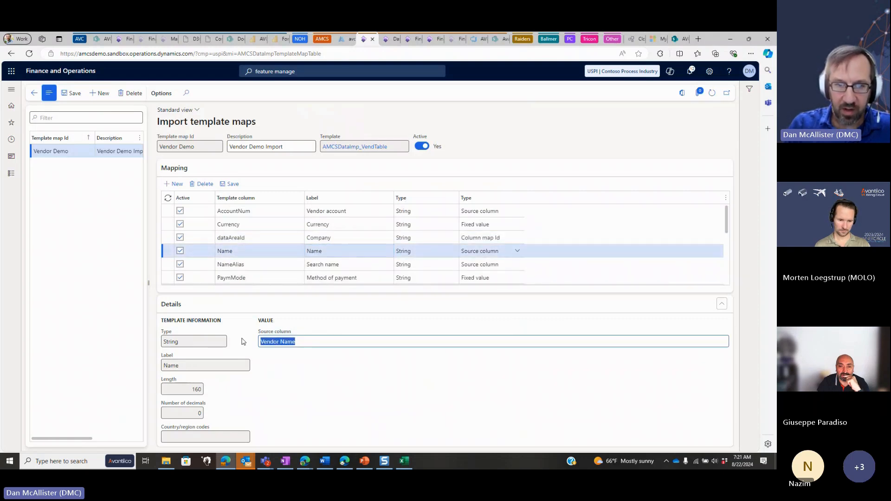
left_click(376, 264)
left_click(305, 337)
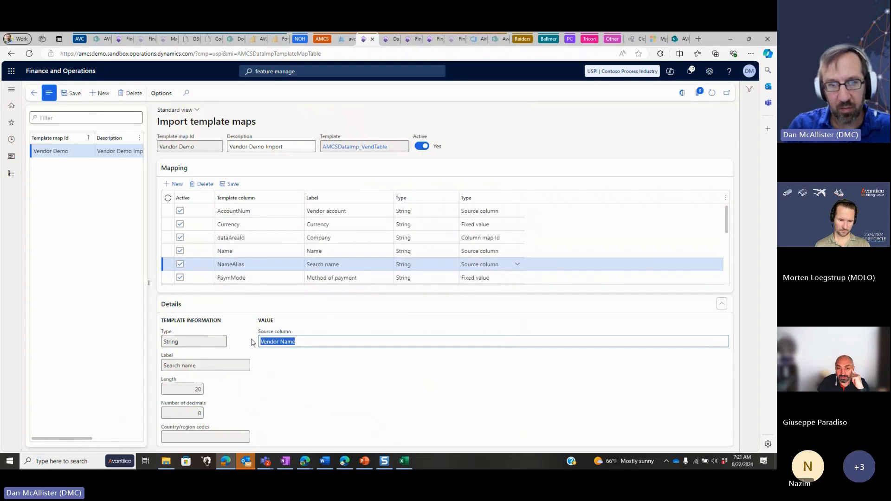
left_click(199, 389)
Examine the fixed value set for the PaymMode mapping
scroll(365, 222, "down", 1)
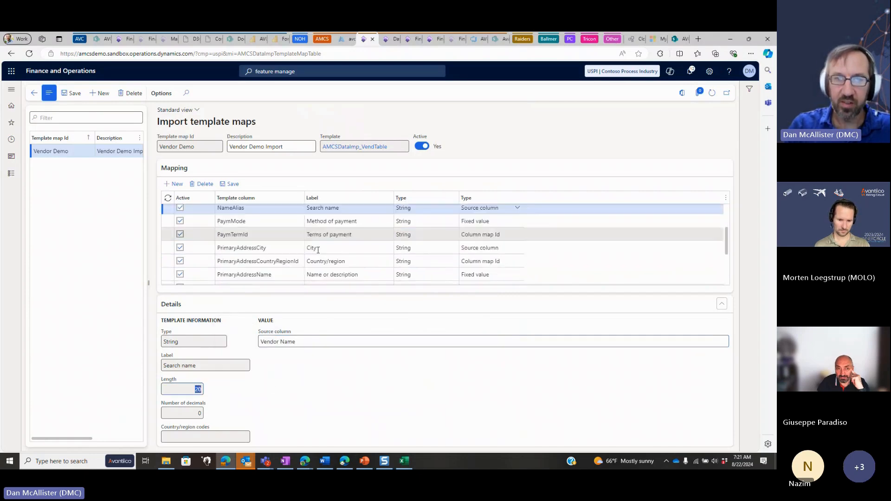
left_click(365, 222)
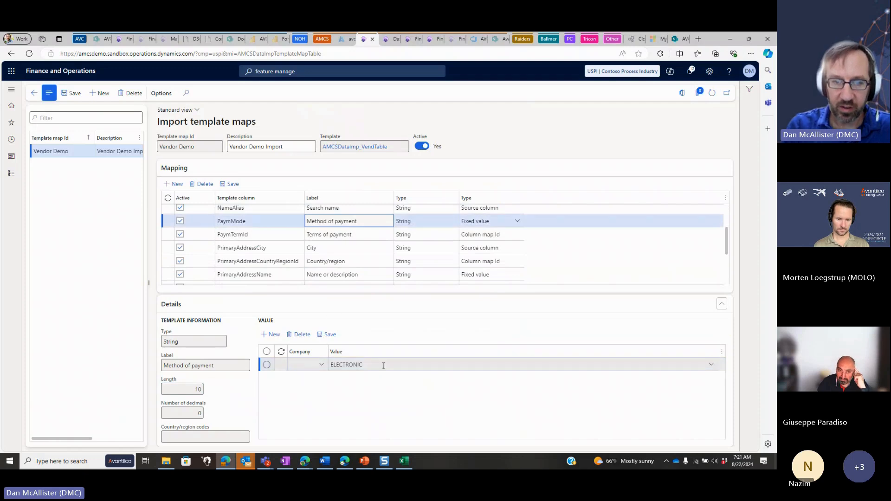
left_click(320, 366)
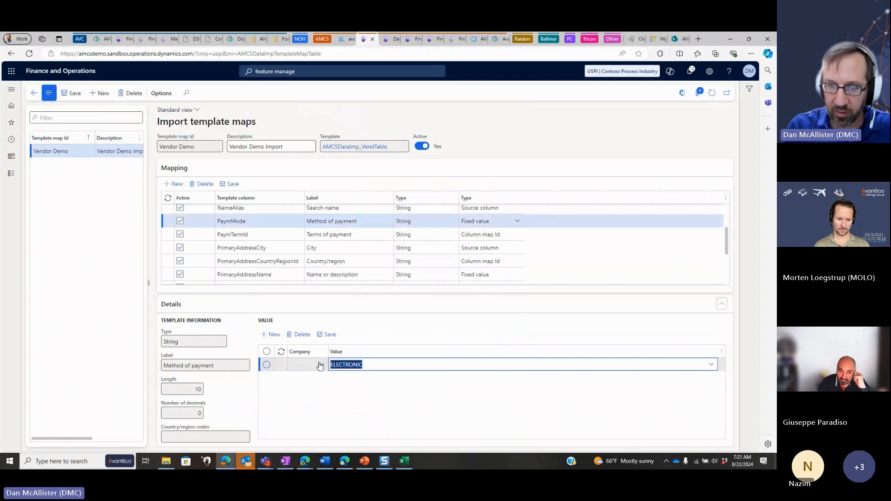
Open the PaymTermId mapping's VendorTerms column map, examine the terms assigned to Canada and United States, and return to the template map
left_click(341, 235)
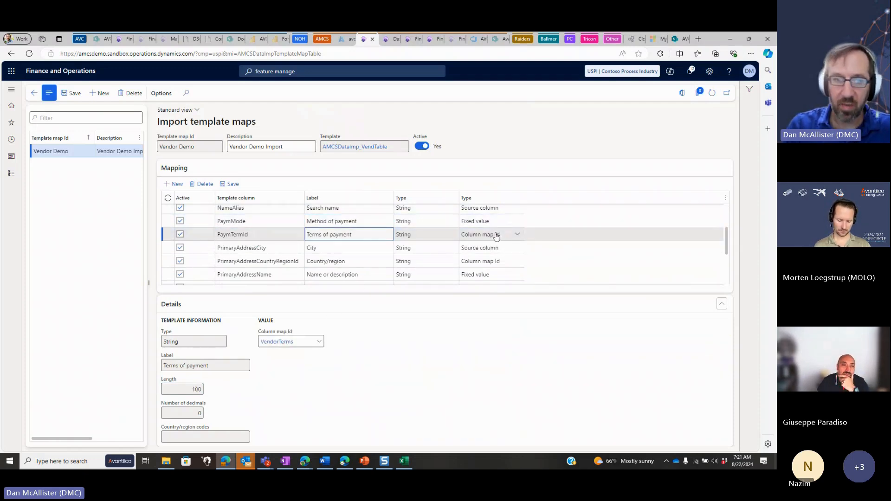
left_click(275, 341)
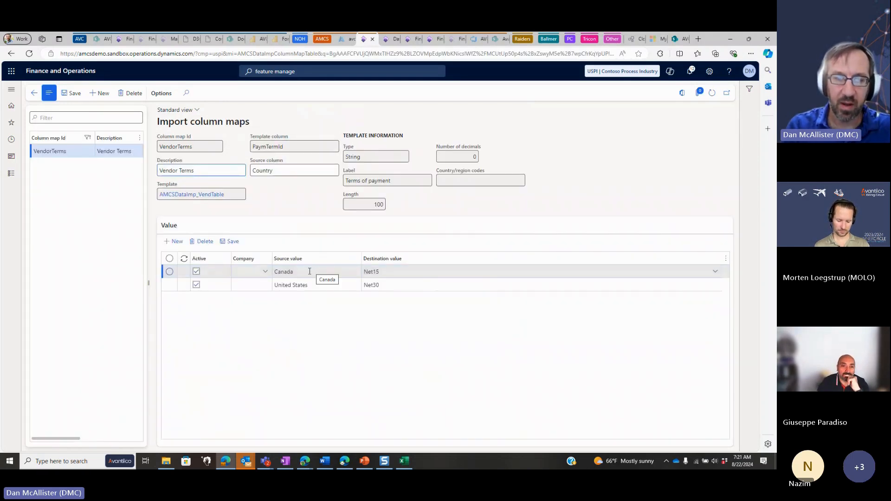
left_click(305, 273)
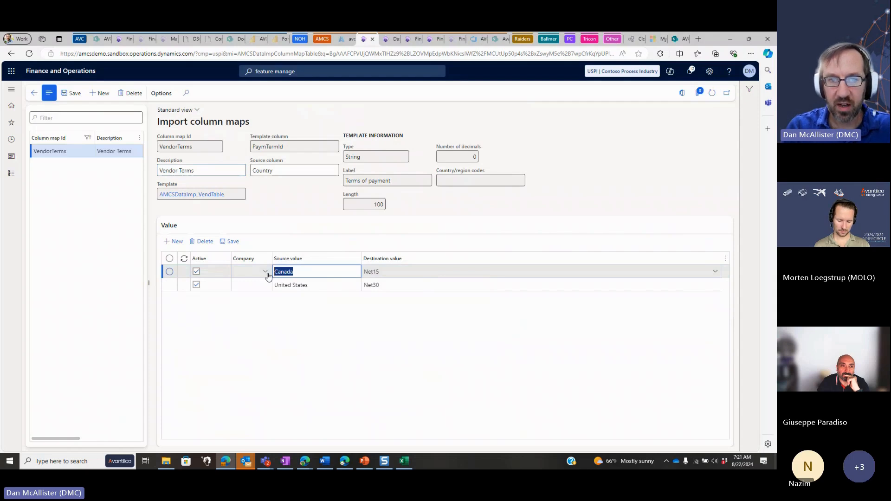
left_click(388, 271)
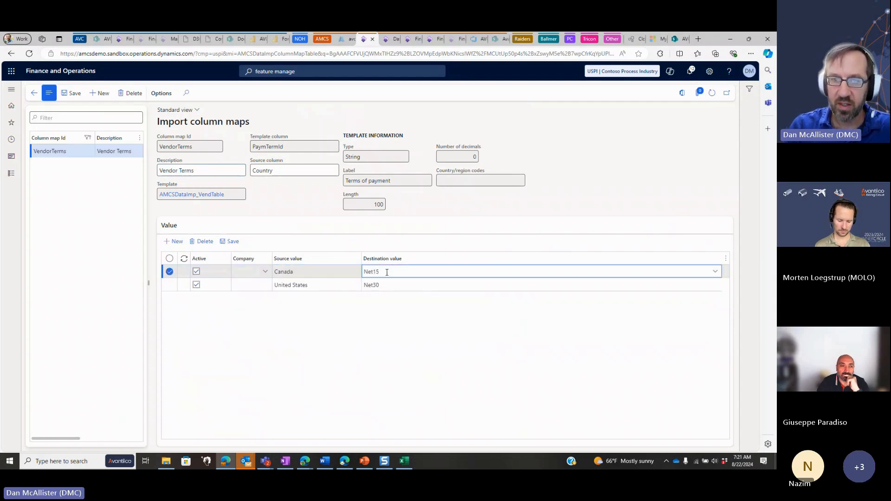
left_click(333, 286)
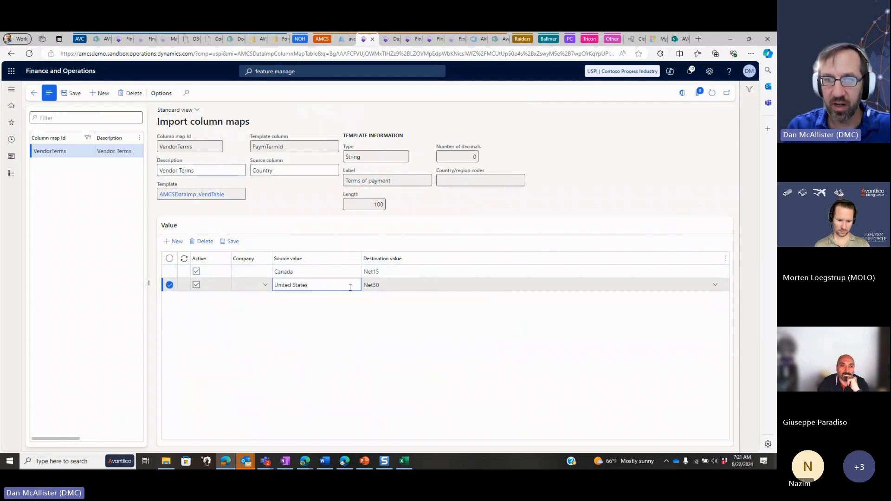
left_click(405, 286)
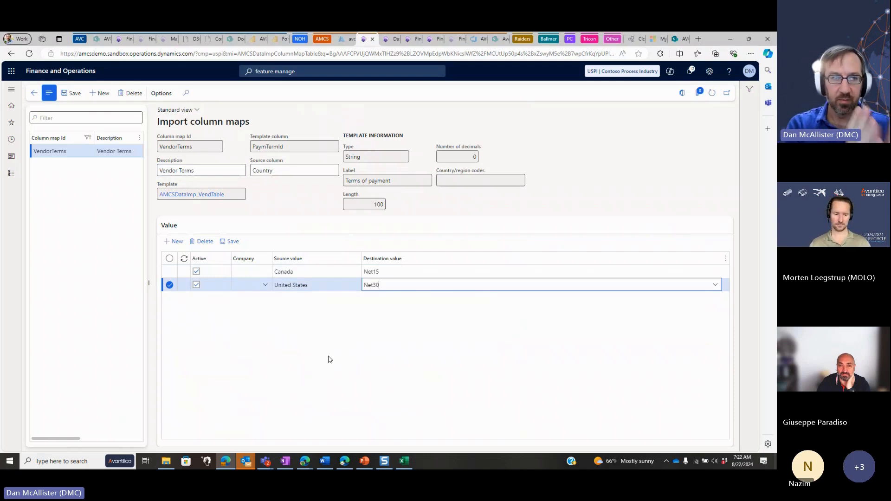
left_click(33, 92)
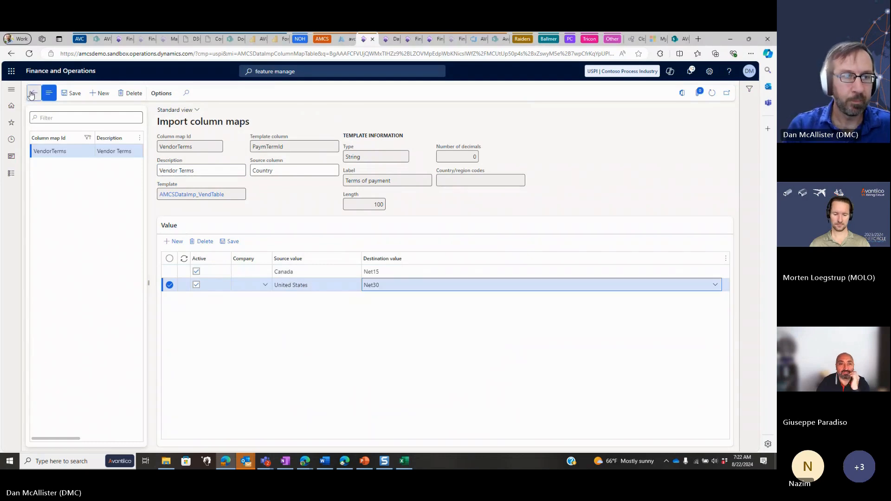
Review the remaining mappings, including city, street and AccountNum, then leave the import template maps
left_click(276, 246)
scroll(278, 253, "down", 5)
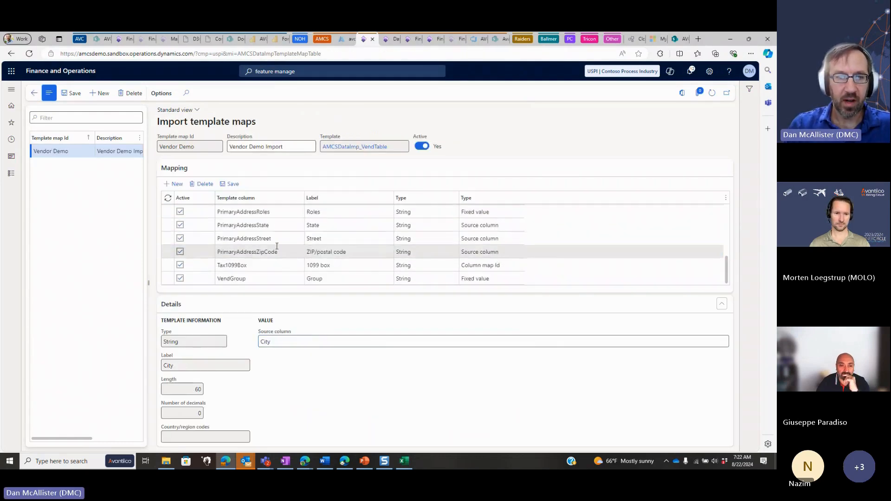
left_click(265, 278)
left_click(269, 239)
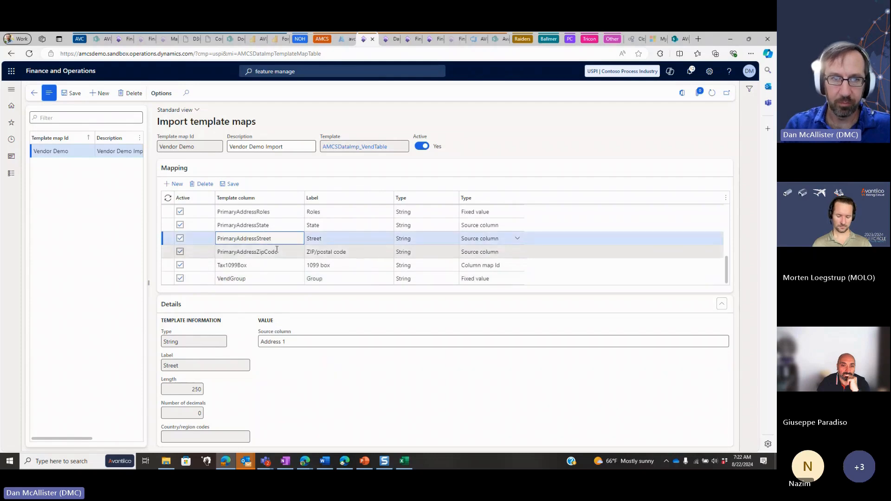
scroll(274, 228, "up", 8)
left_click(277, 211)
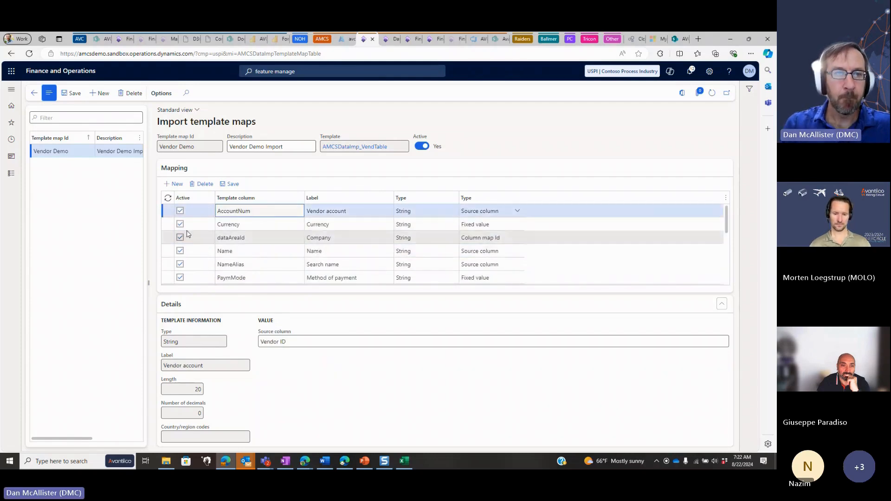
left_click(35, 93)
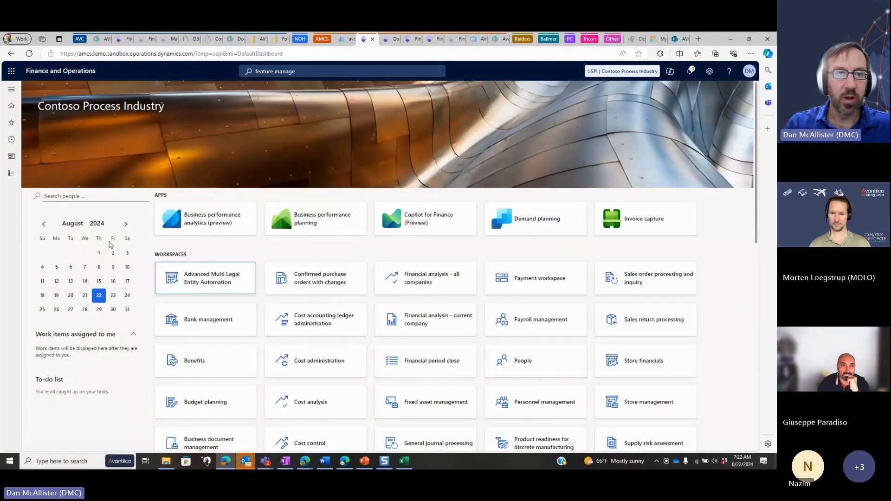
Switch to the Excel vendor workbook and select the Vendor ID heading in cell B1
key("alt+Tab")
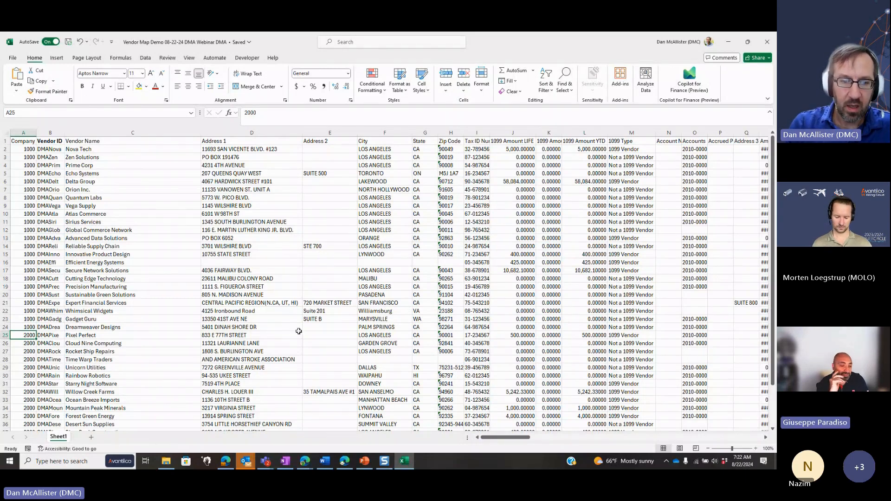
mouse_move(174, 459)
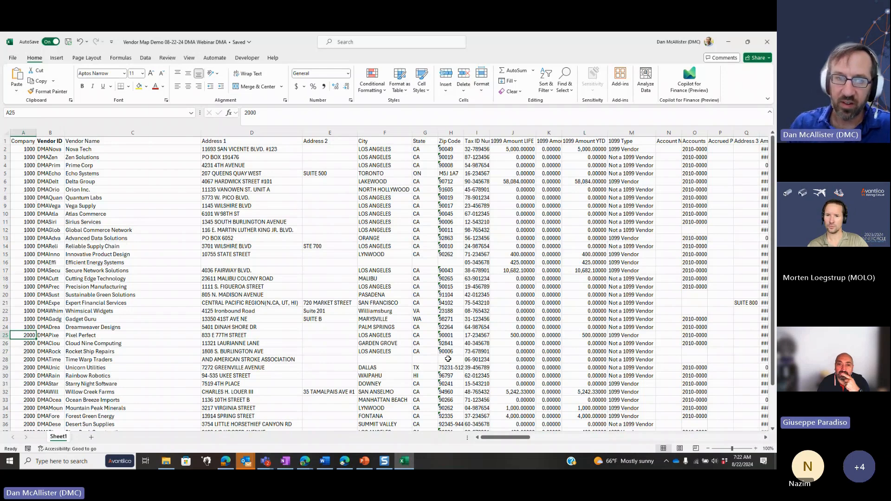
key("ctrl+Home")
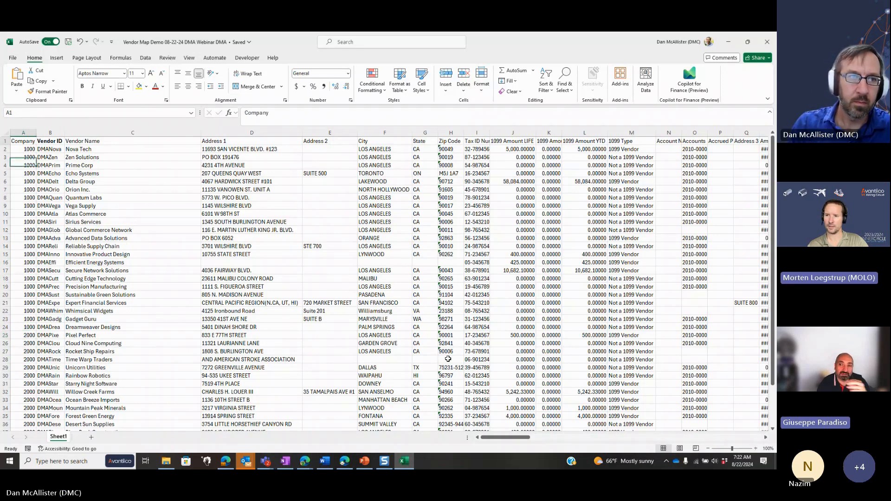
key("Right")
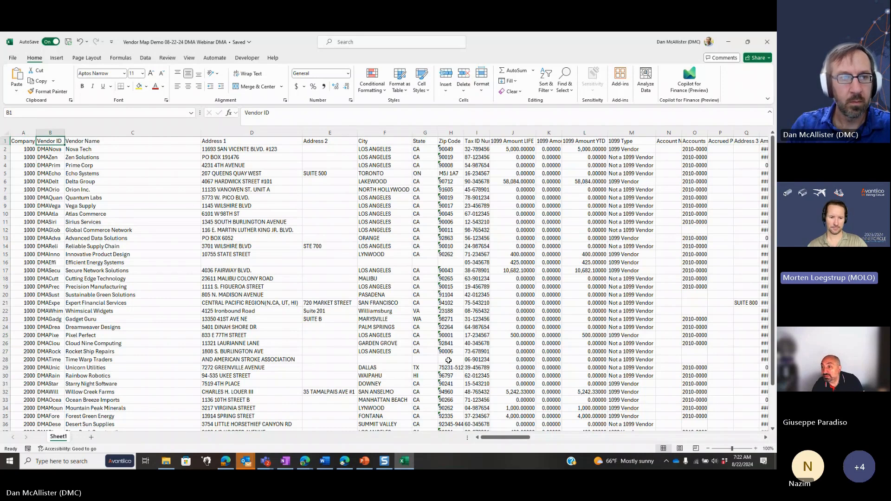
Close the current vendor workbook, then open Vendor Map Demo 08-22-24 DMA Webinar DMF from the AMCS Demo folder as a trusted document with content enabled
key("Left")
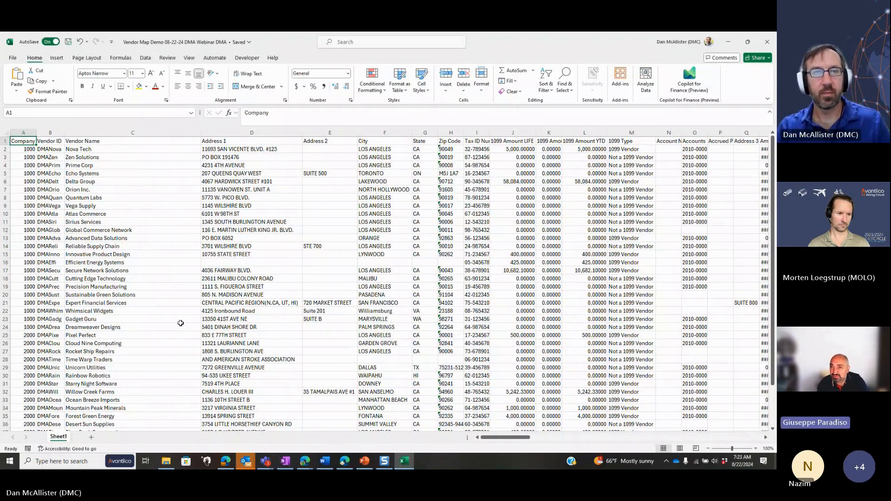
key("alt+F4")
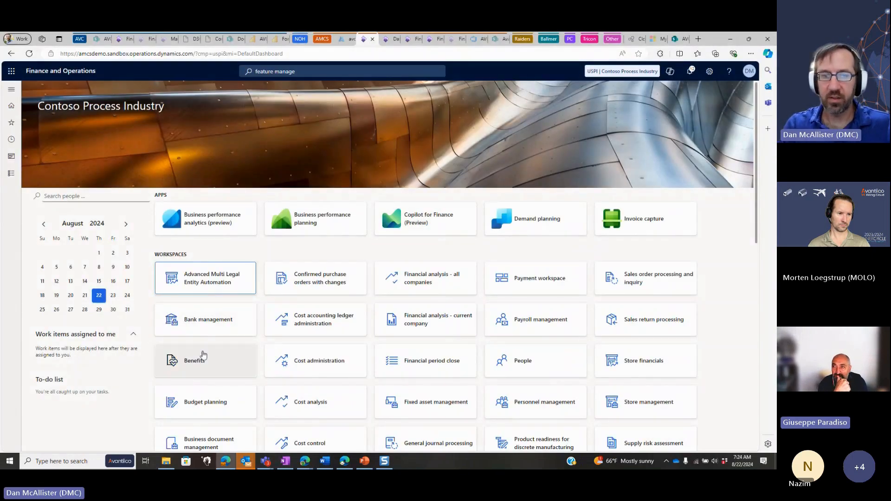
left_click(165, 461)
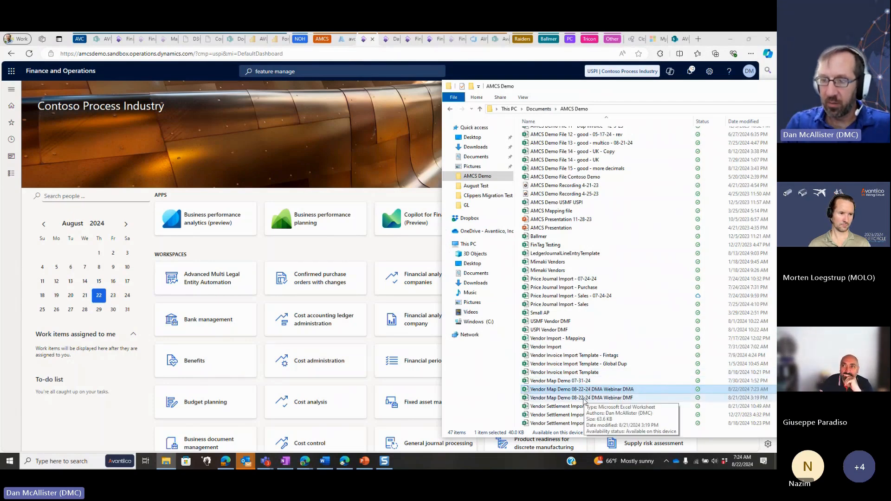
left_click(584, 399)
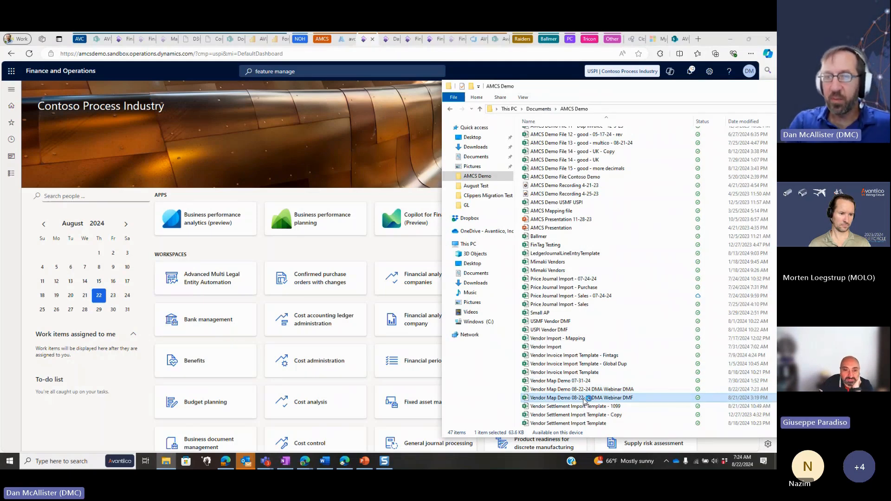
double_click(584, 399)
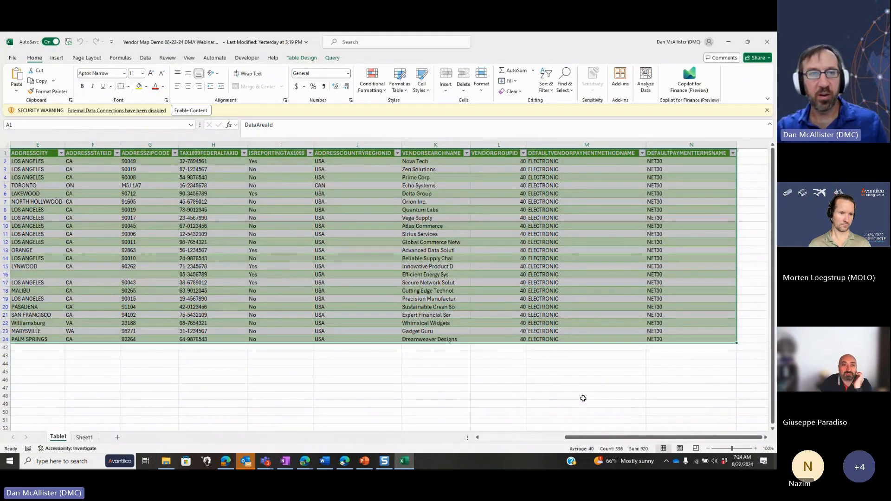
left_click(192, 111)
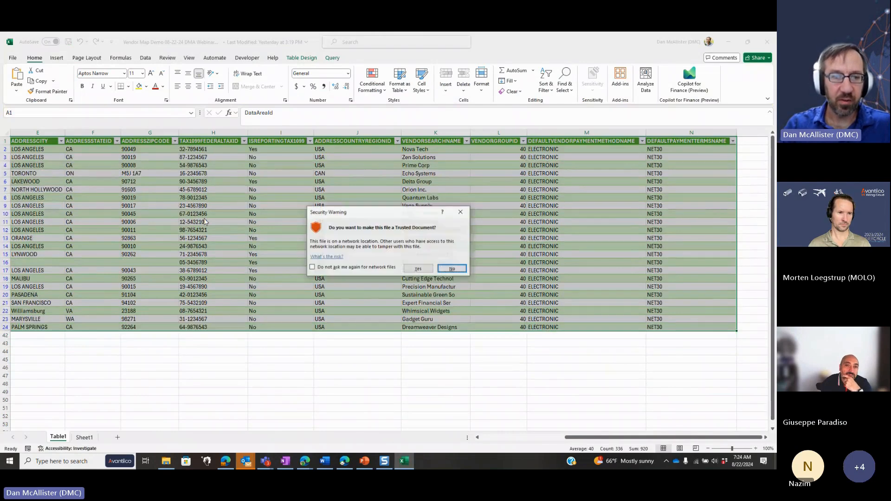
left_click(417, 268)
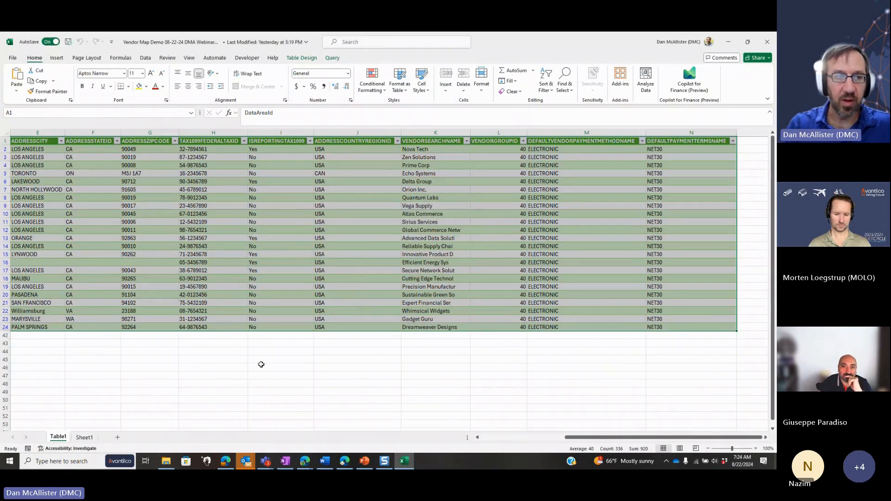
Clear the filter on the DataAreaId column of the Table1 sheet
key("ctrl+Home")
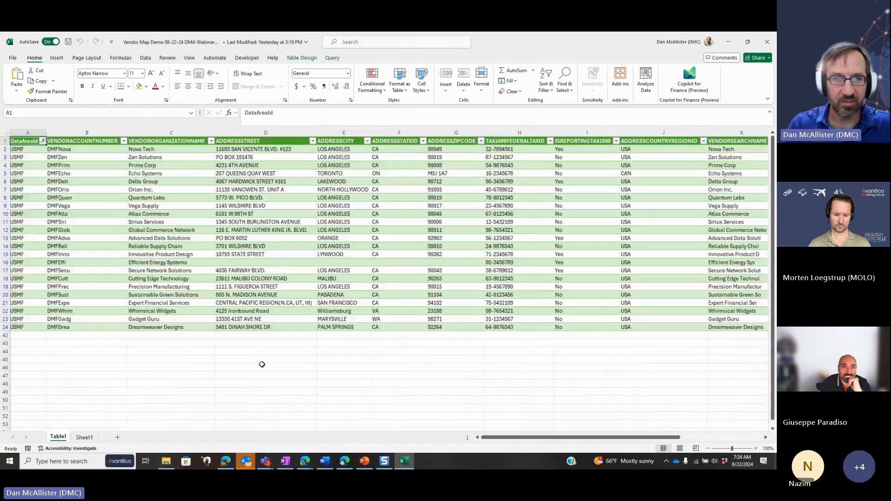
key("alt+Down")
key("c")
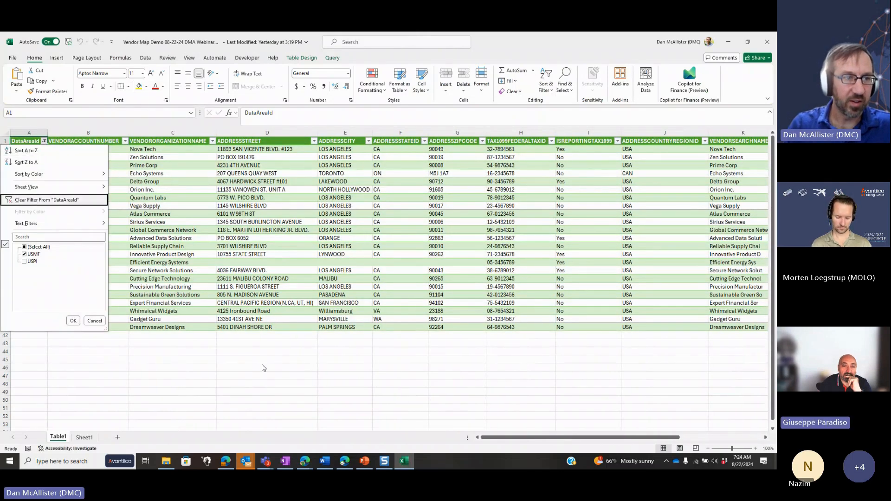
Look over the source vendor data and its column headings on Sheet1
left_click(85, 437)
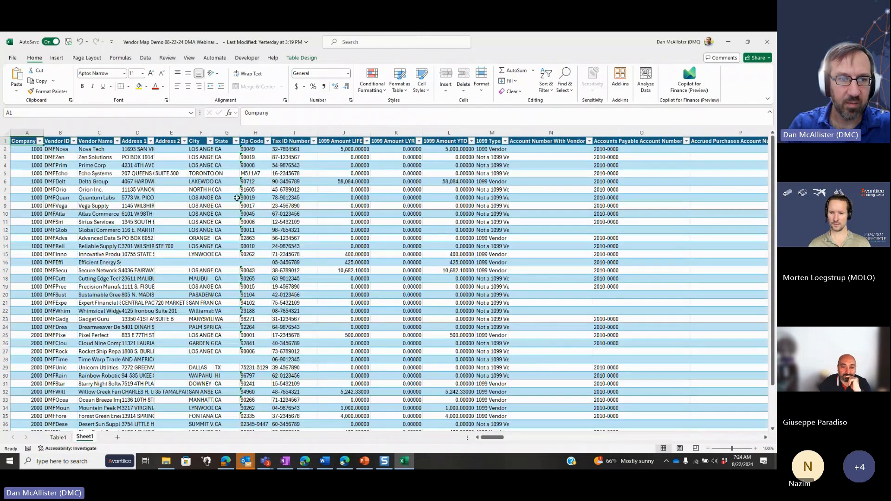
left_click(235, 197)
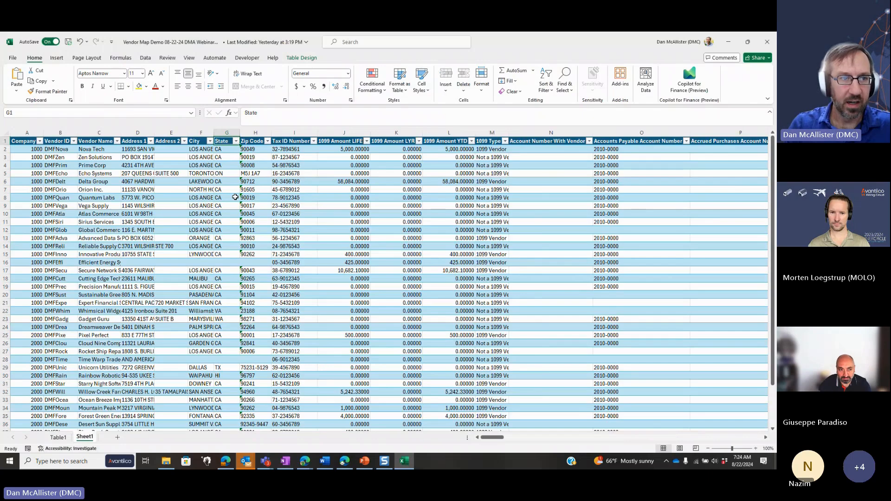
key("ctrl+Home")
scroll(236, 197, "right", 15)
key("ctrl+Left")
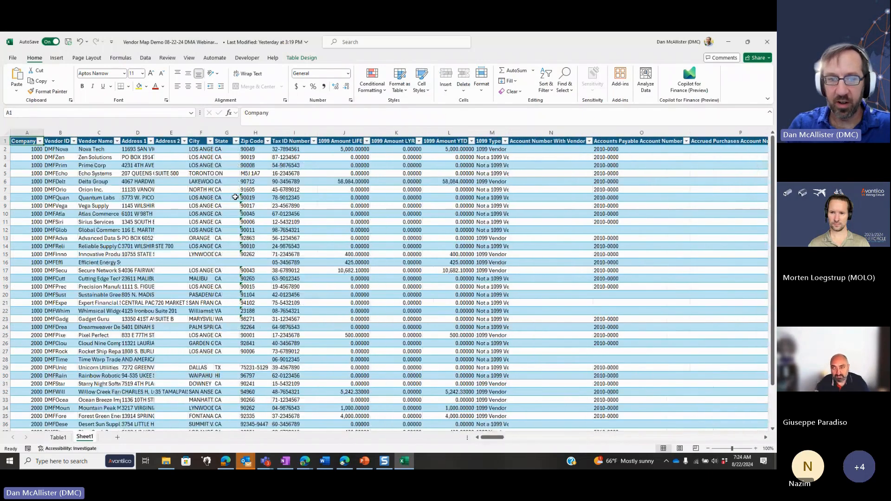
key("ctrl+Down")
key("ctrl+Up")
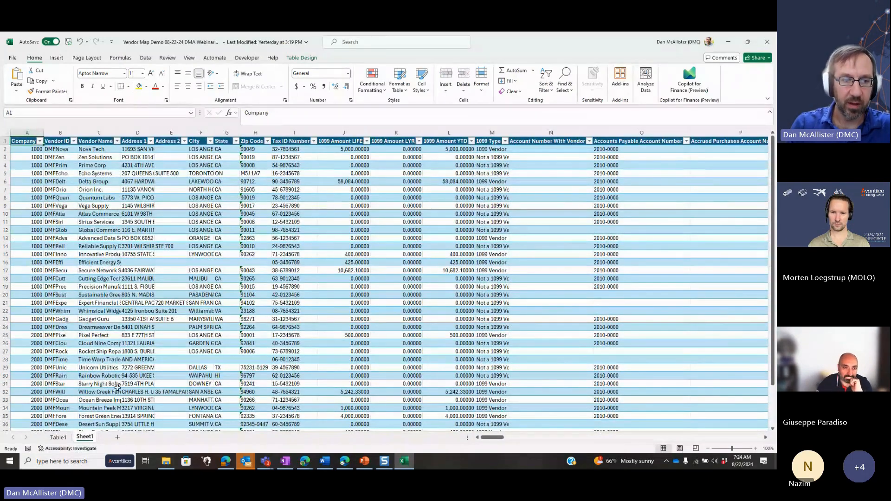
Return to the Table1 sheet, show the workbook's queries and connections, and open the Table1 query for editing in Power Query
left_click(58, 437)
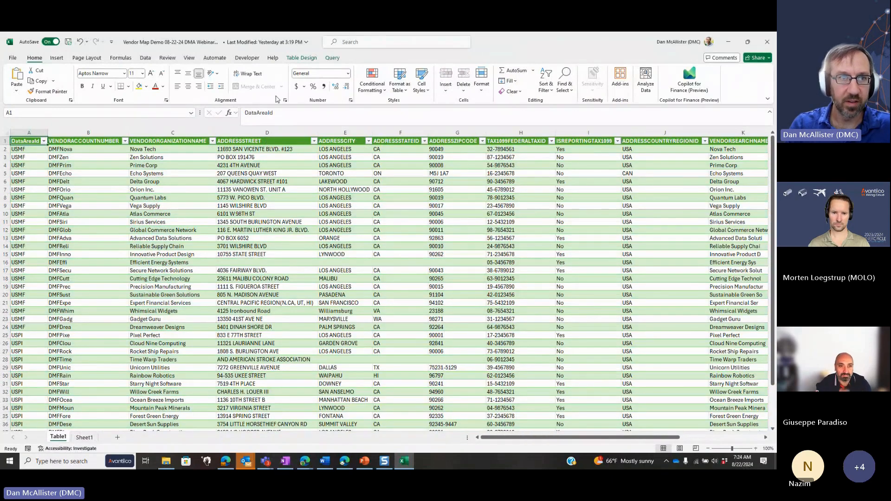
left_click(145, 57)
left_click(181, 72)
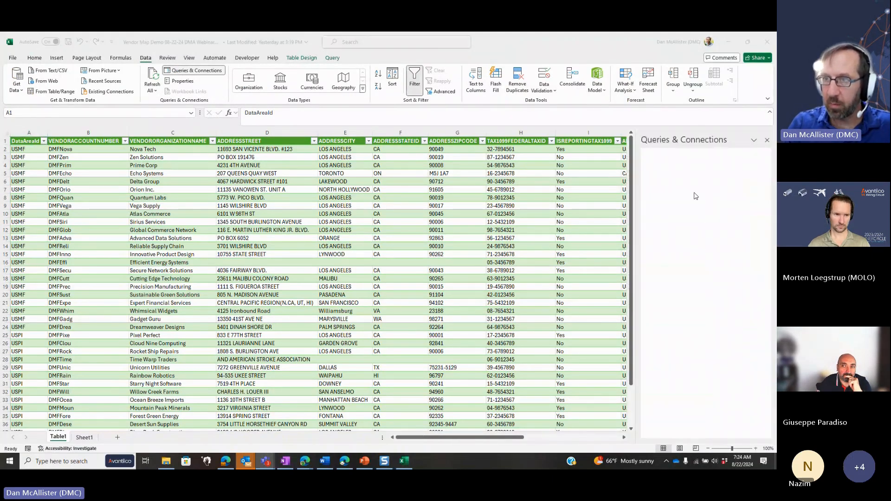
mouse_move(694, 181)
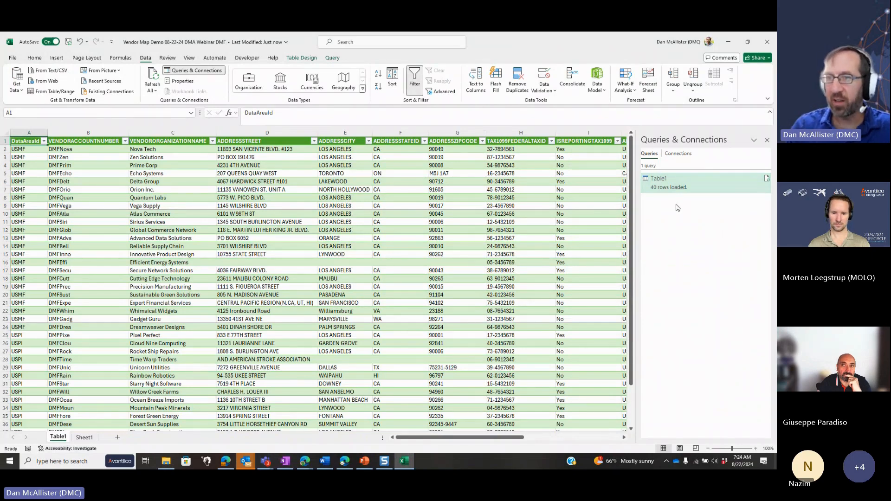
double_click(669, 182)
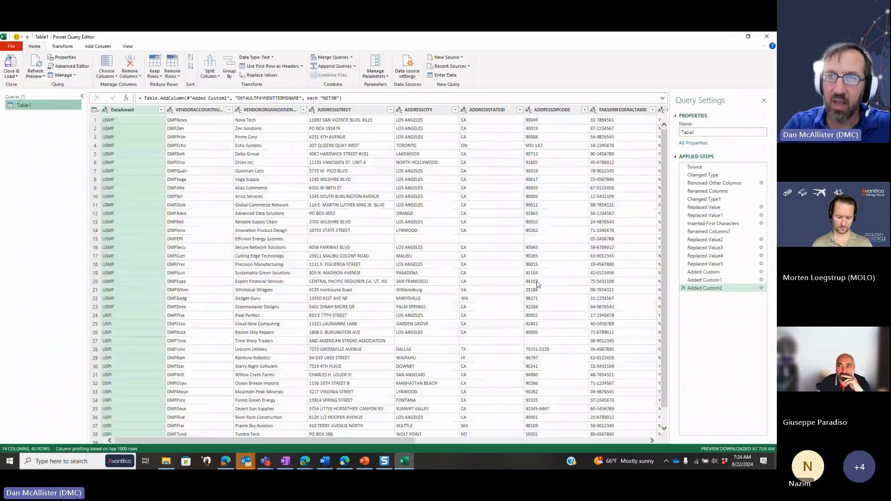
Step through the Table1 query's first applied steps from Source to Renamed Columns, examining how columns are typed, removed and renamed
left_click(696, 167)
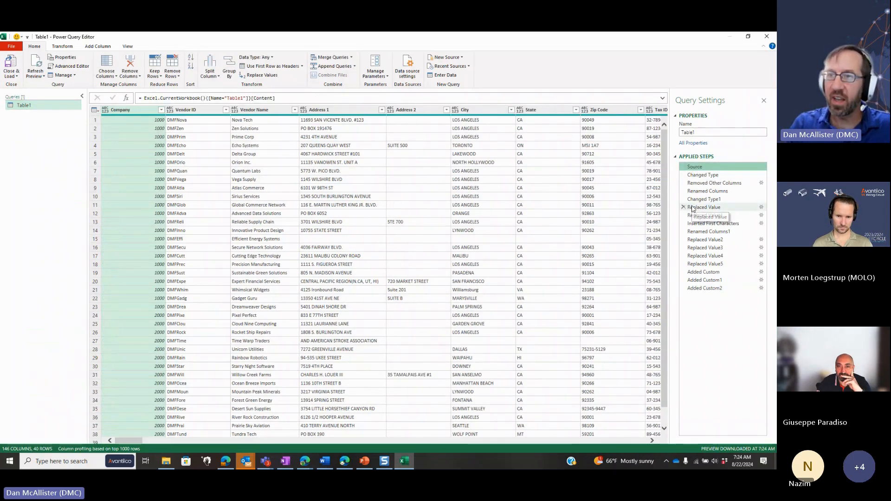
left_click(698, 175)
left_click(701, 183)
left_click(700, 191)
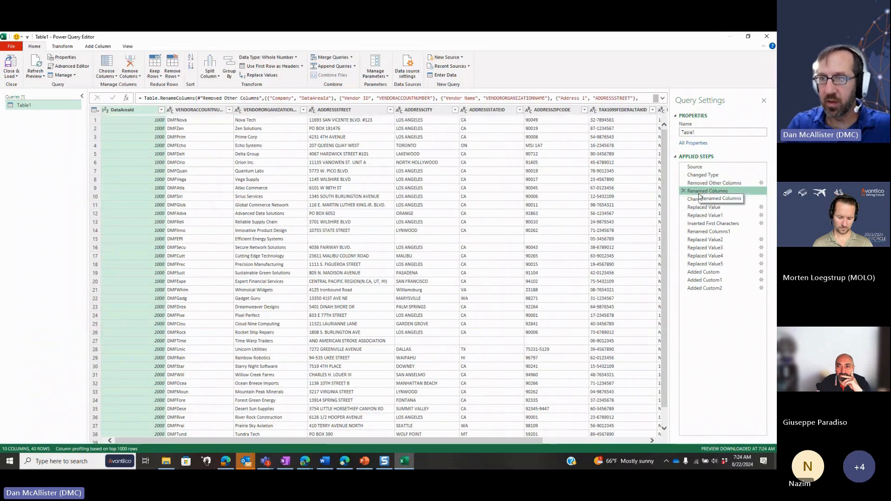
Examine the applied steps from Changed Type1 to Renamed Columns1, covering the DataAreaId replacements and the VENDORSEARCHNAME column
left_click(699, 199)
left_click(698, 207)
left_click(699, 216)
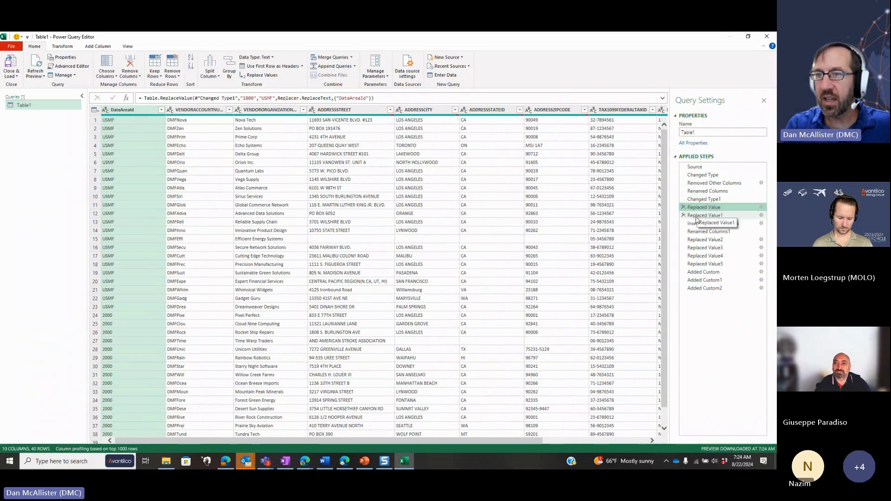
left_click(697, 224)
left_click(698, 231)
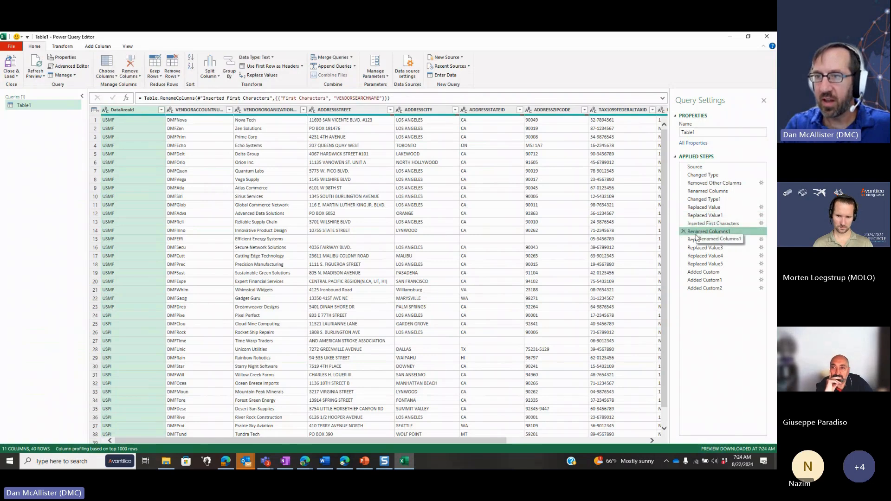
Examine the Replaced Value2 to Replaced Value5 steps and their effect on the ADDRESSCOUNTRYREGIONID and ISREPORTINGTAX1099 columns
left_click(698, 239)
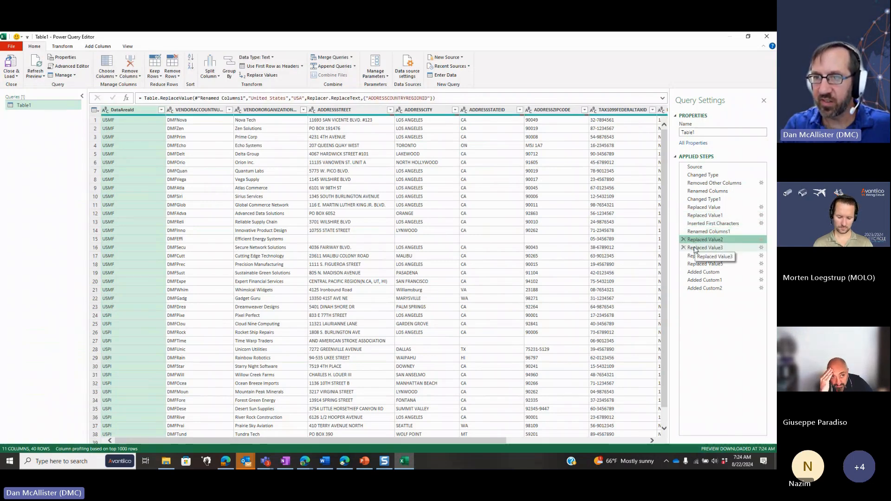
left_click(695, 249)
left_click(696, 256)
left_click(697, 264)
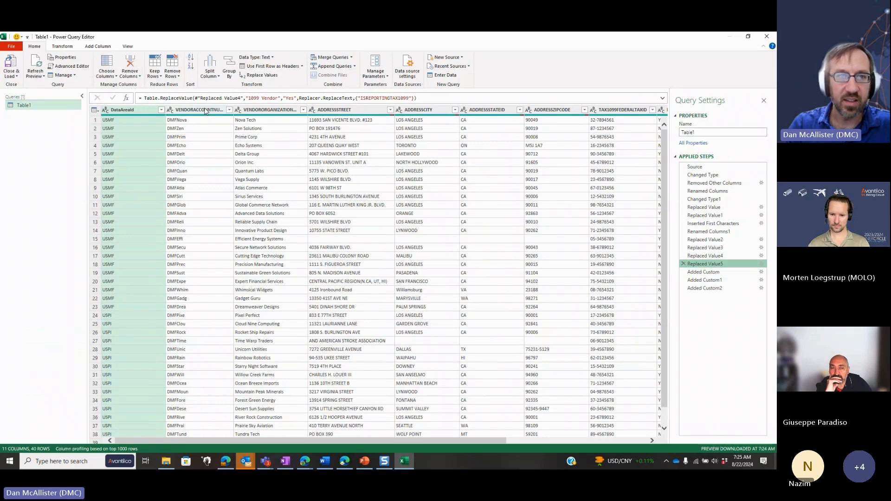
scroll(231, 190, "right", 3)
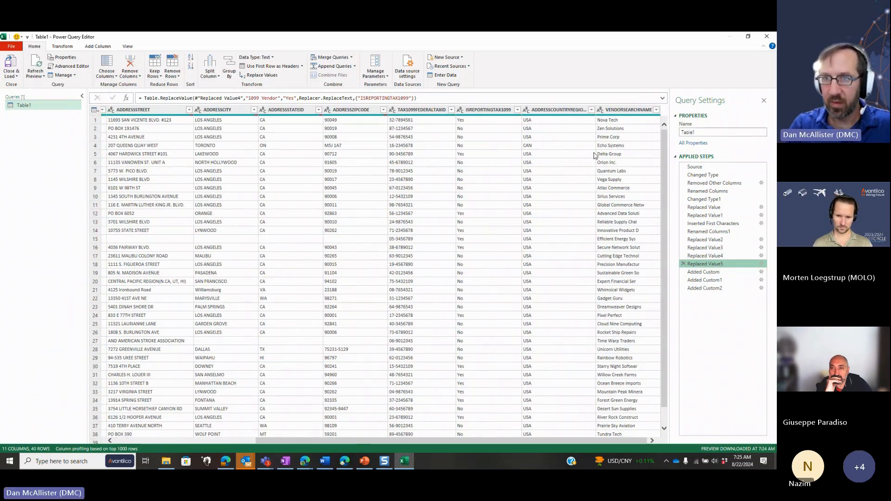
scroll(593, 155, "left", 3)
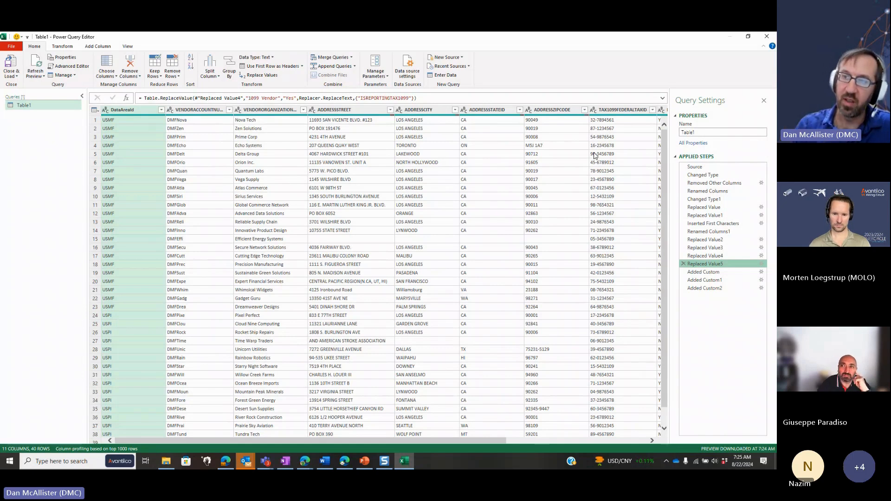
Examine the Added Custom and Added Custom2 steps, then close and load the query back to the worksheet
left_click(703, 273)
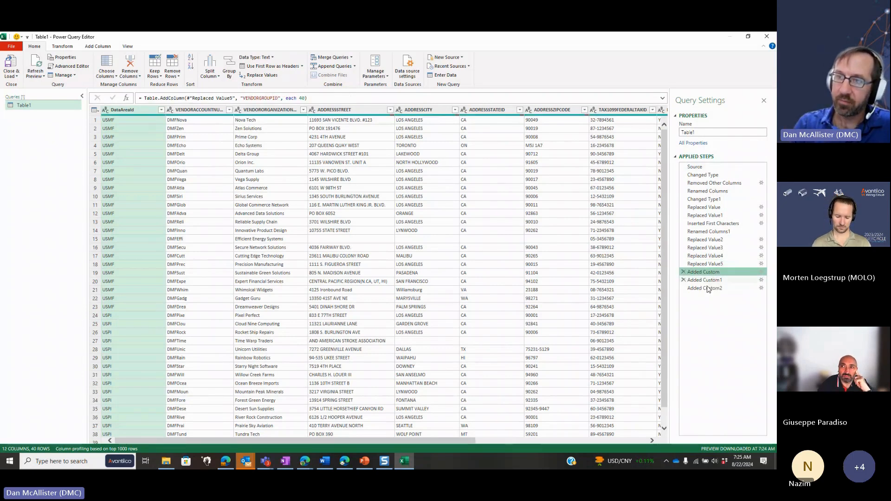
left_click(707, 288)
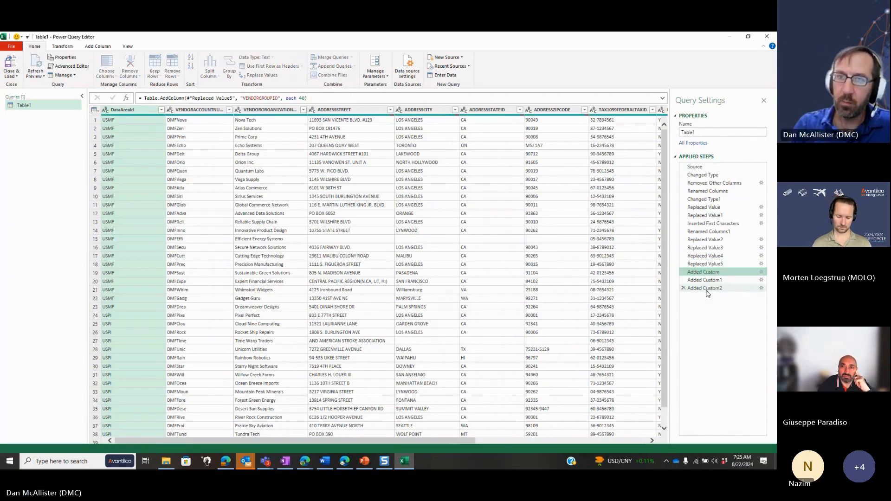
left_click(9, 62)
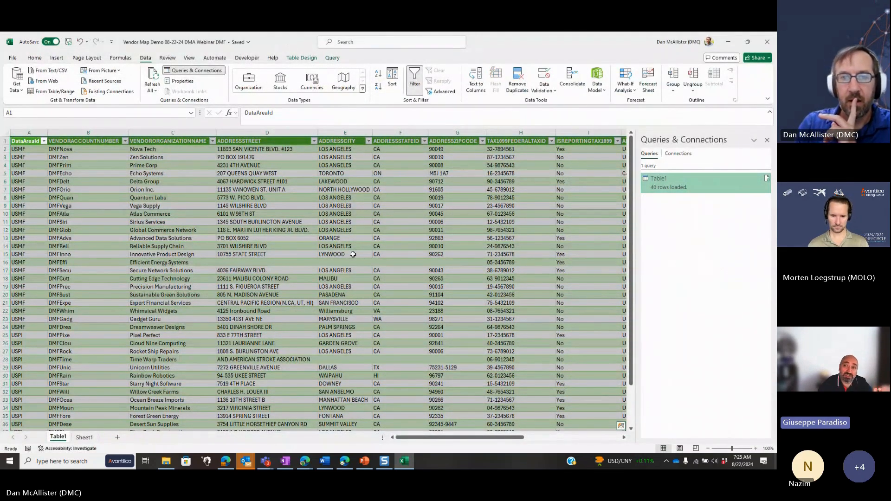
Select the VENDORACCOUNTNUMBER heading in cell B1 of the loaded table
left_click(352, 254)
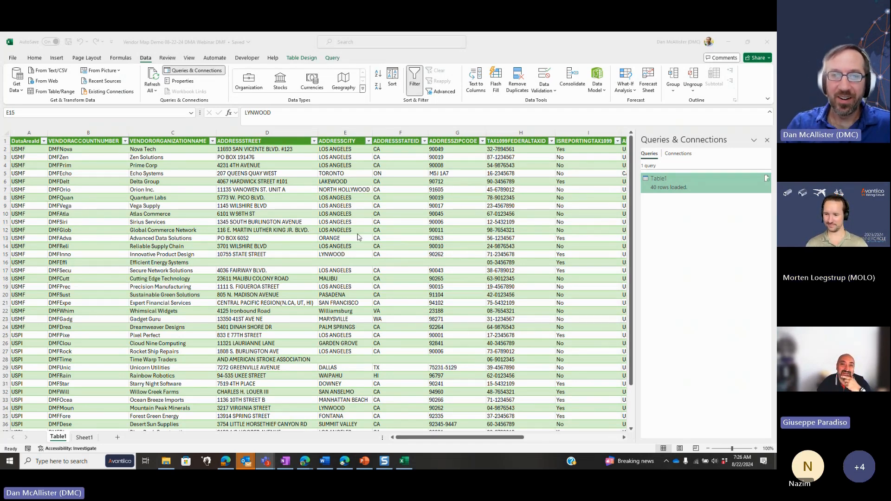
left_click(134, 240)
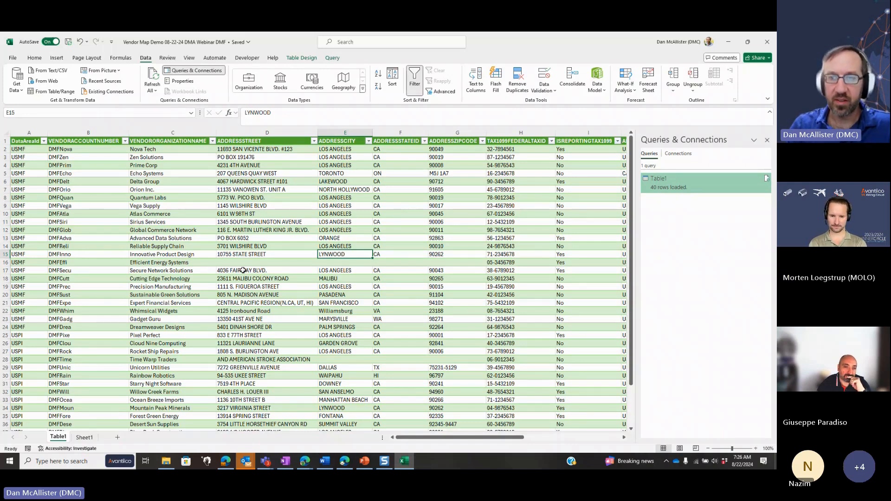
key("ctrl+Up")
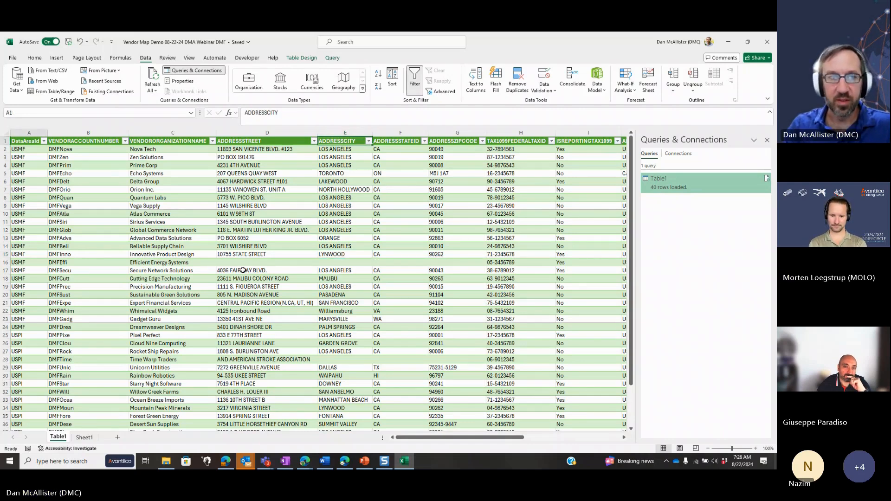
key("ctrl+Left")
key("Right")
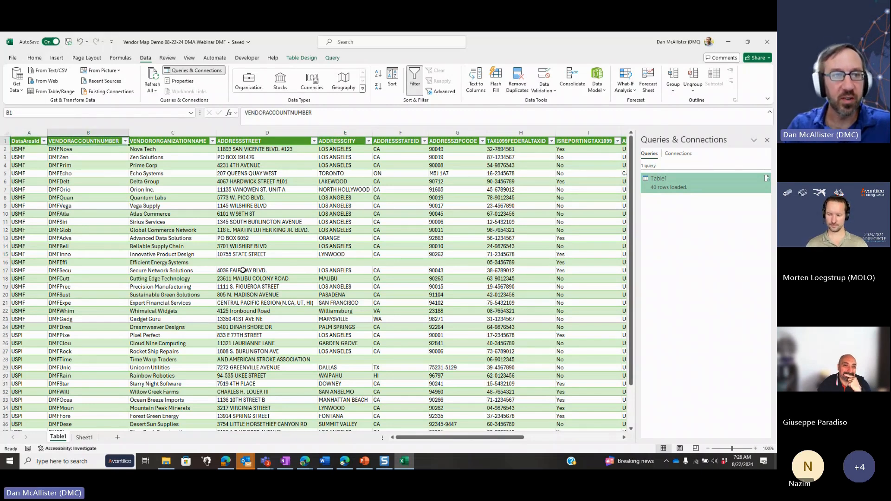
Filter the loaded table's DataAreaId column to show only the USPI rows
key("Left")
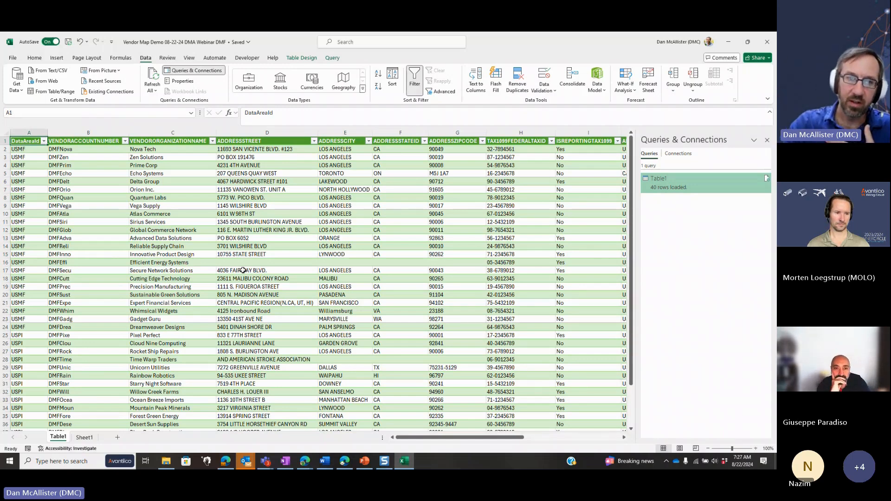
left_click(44, 140)
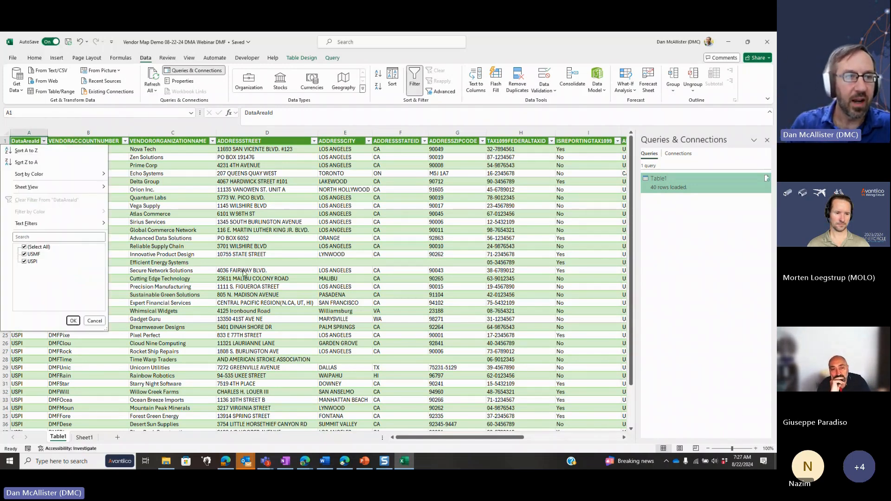
left_click(24, 254)
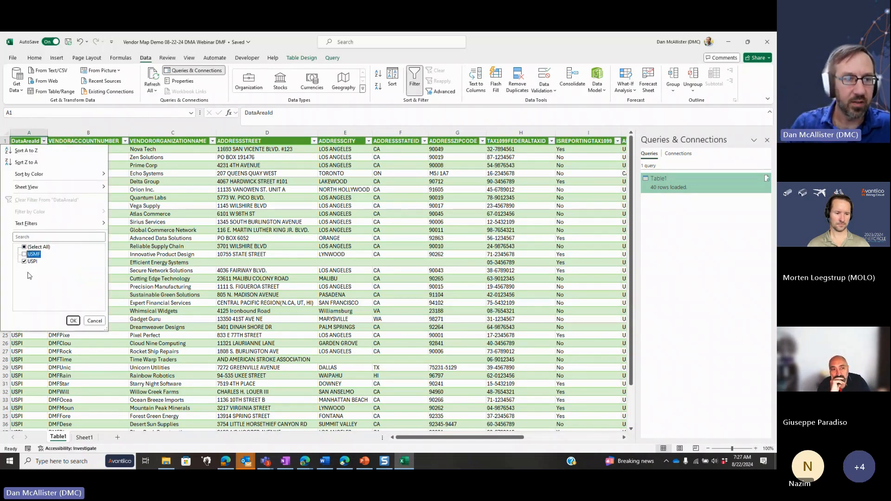
left_click(73, 320)
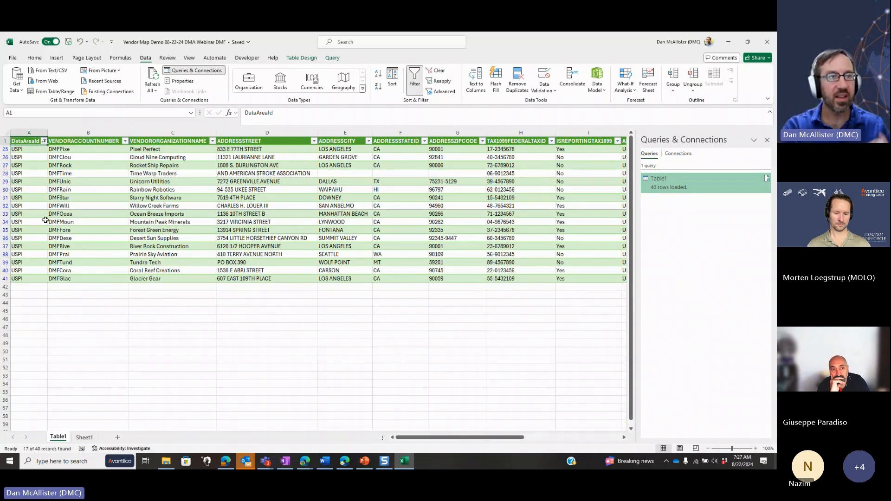
Copy the filtered USPI rows with headings, from VENDORACCOUNTNUMBER through DEFAULTPAYMENTTERMSNAME, and paste them into a new blank workbook
key("ctrl+shift+Down")
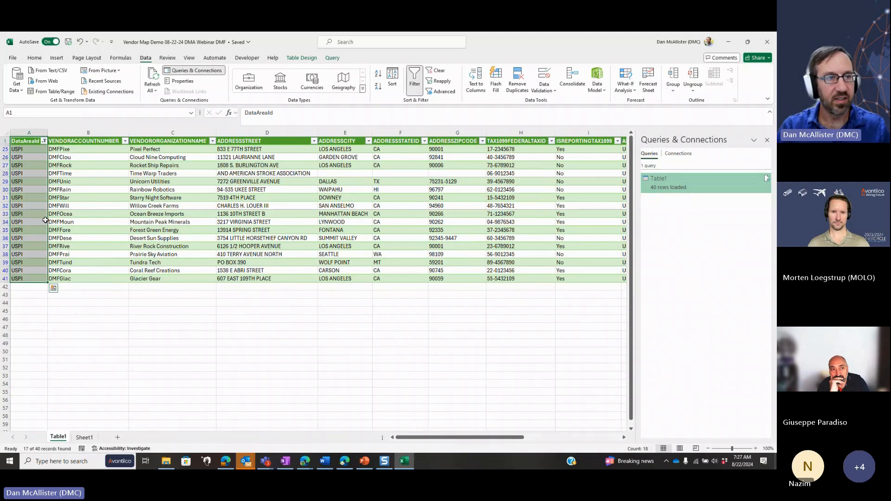
key("Right")
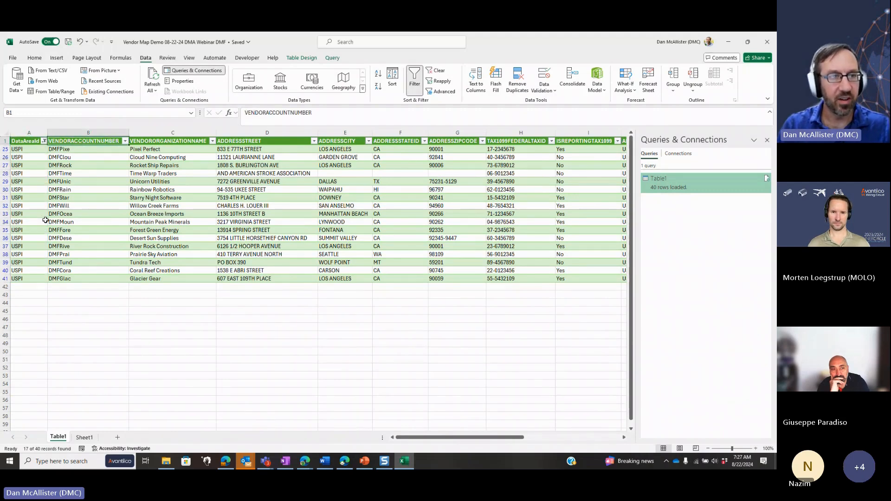
key("ctrl+shift+Right")
key("ctrl+shift+Down")
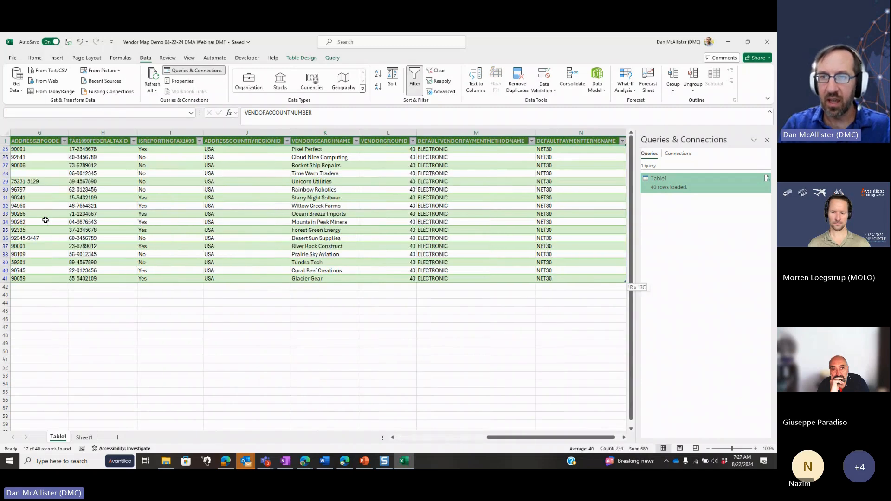
key("ctrl+c")
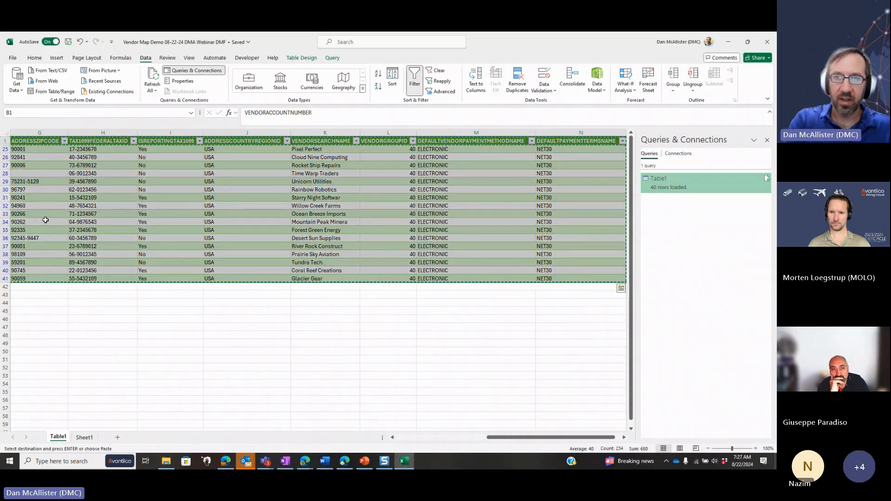
key("ctrl+n")
key("ctrl+v")
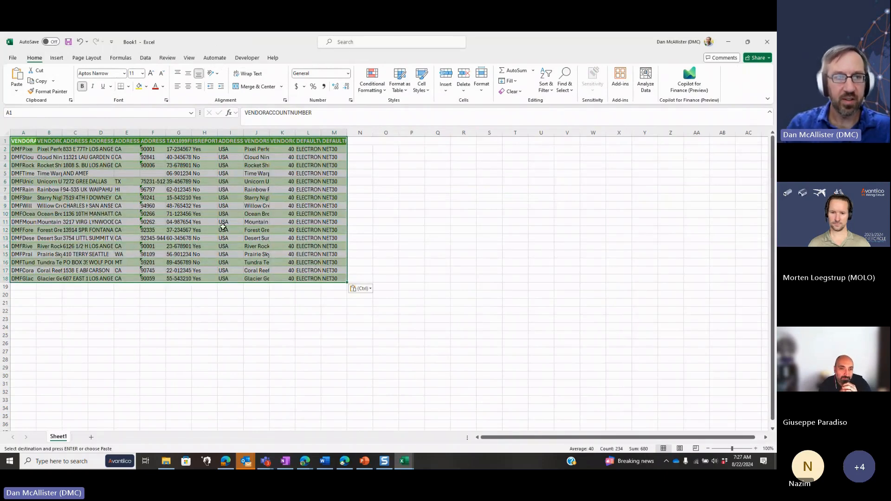
Save the new workbook in the Documents folder as USPI Vendors
key("alt+f")
key("a")
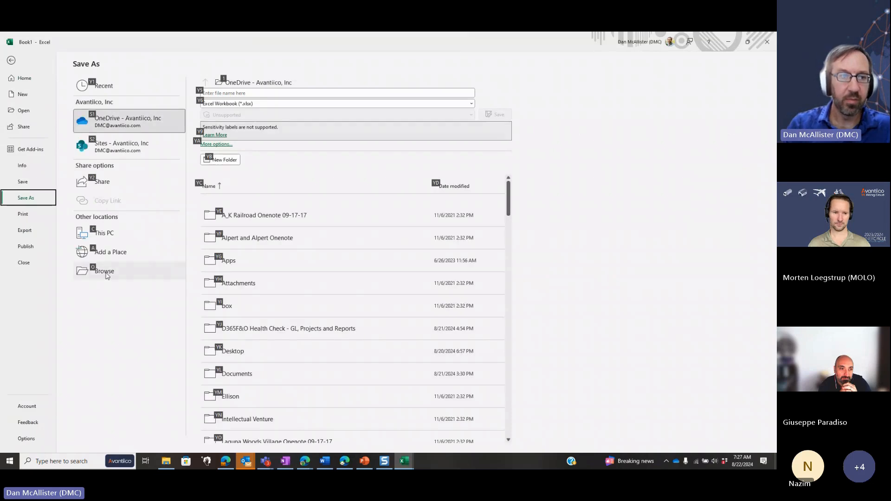
left_click(107, 274)
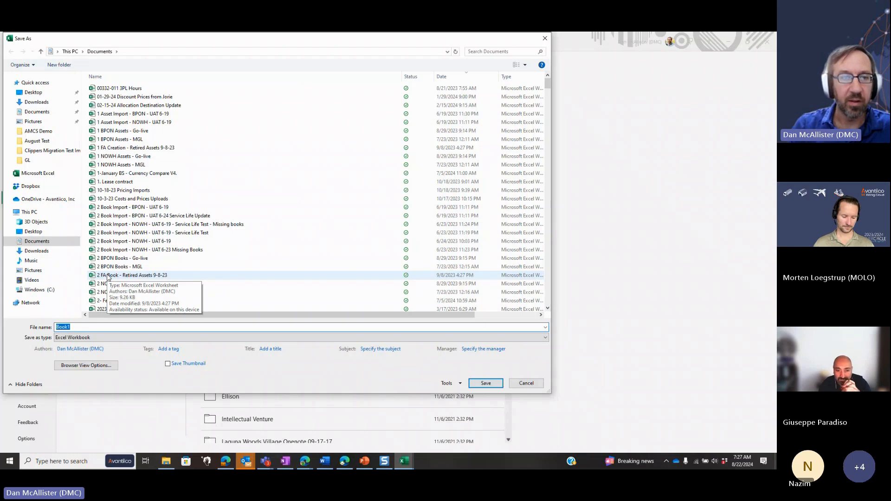
type("USPI Vendors")
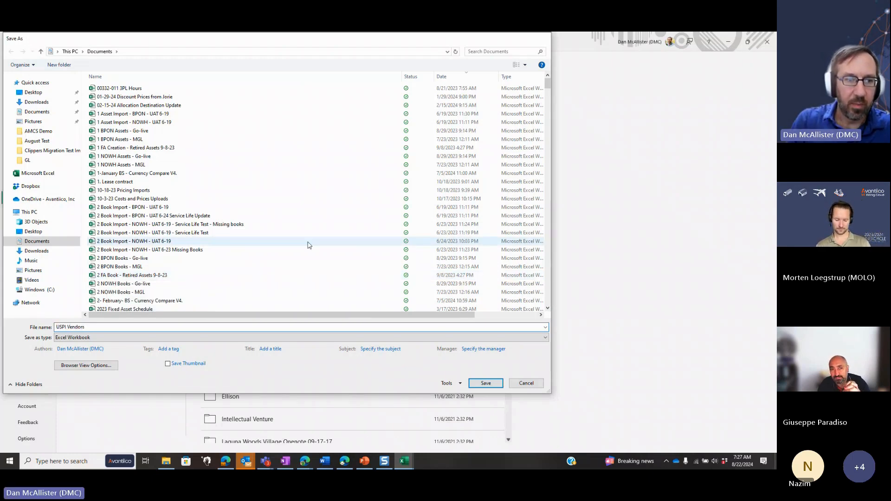
key("Return")
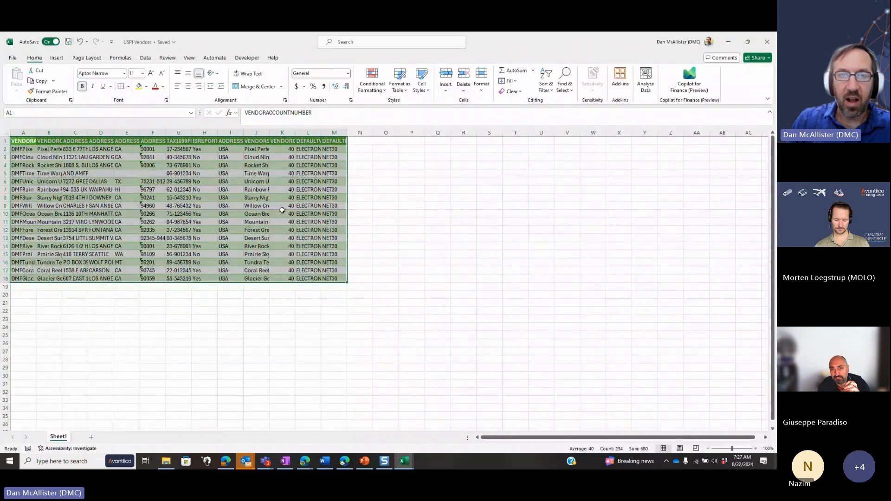
left_click(283, 213)
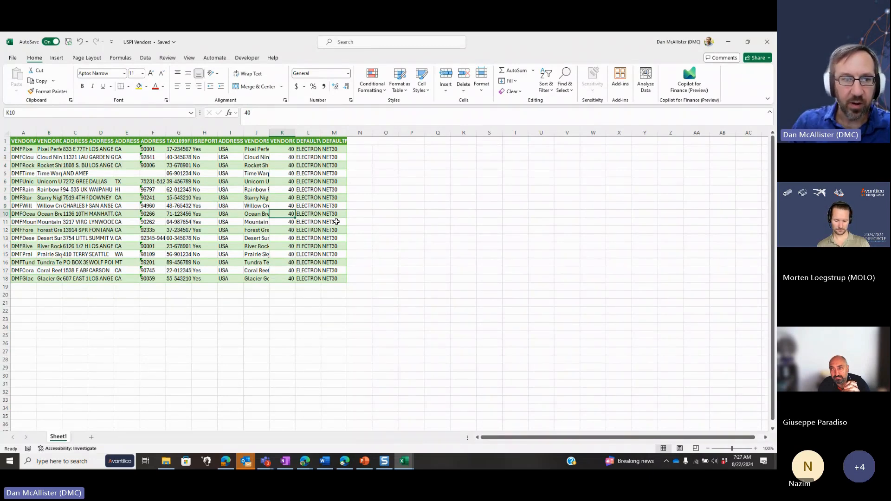
left_click(4, 230)
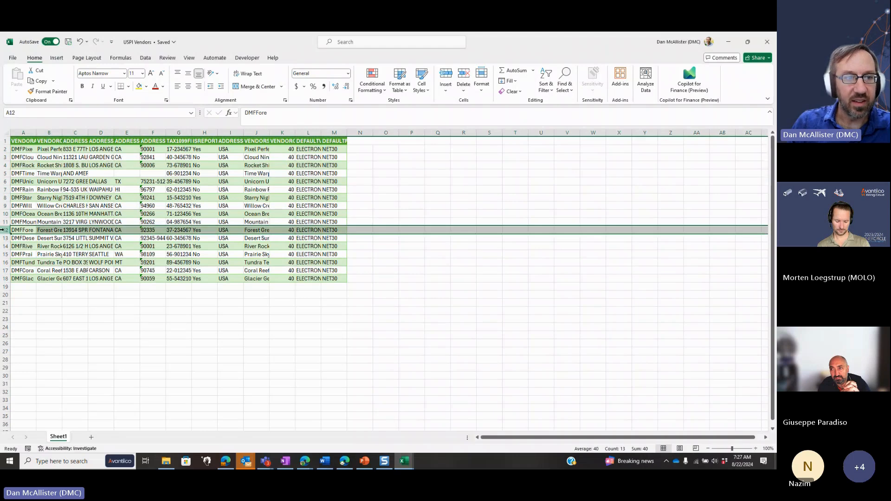
right_click(2, 229)
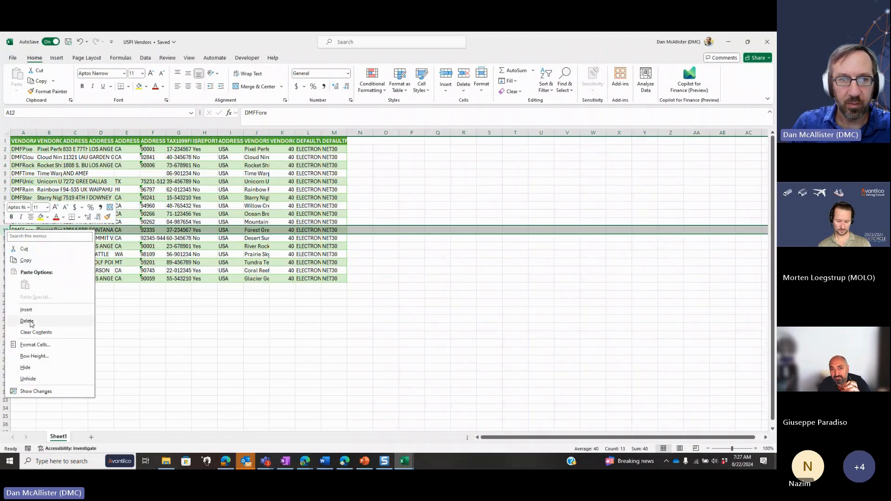
key("Escape")
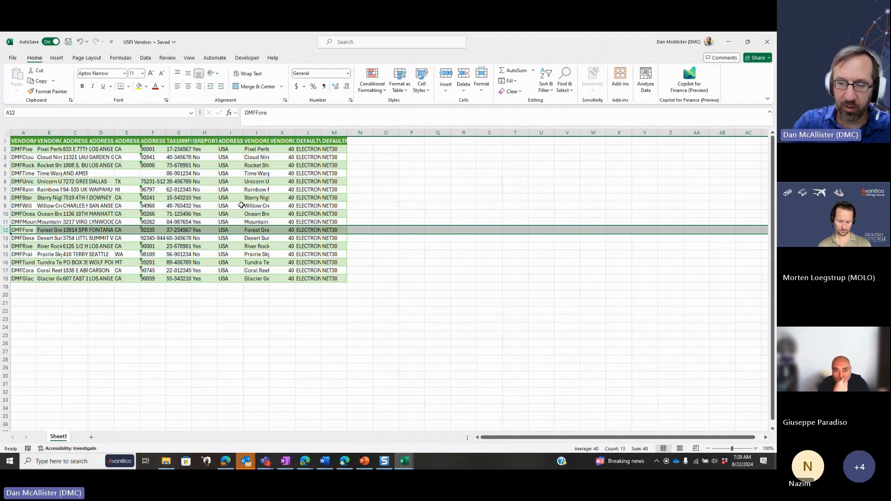
Check the sheet's last used cell before and after deleting row 11 (DMFMoun), and undo the row deletion
key("ctrl+Home")
key("ctrl+End")
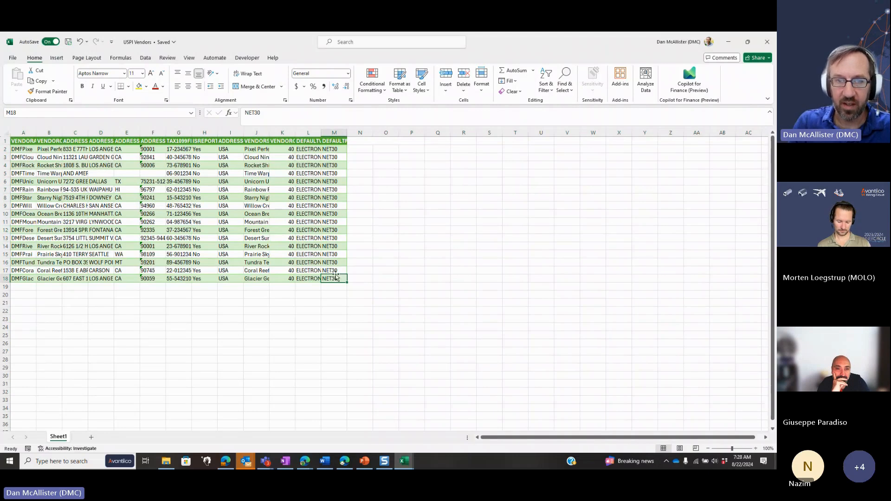
left_click(3, 222)
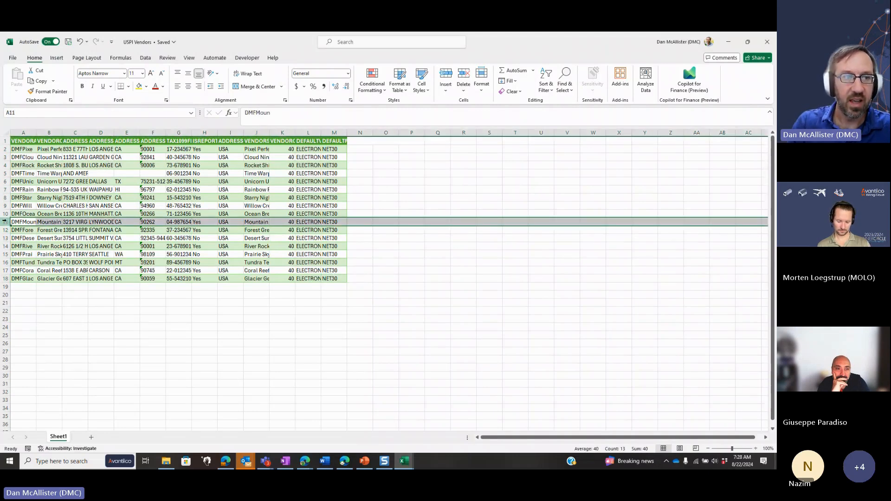
right_click(4, 222)
left_click(28, 312)
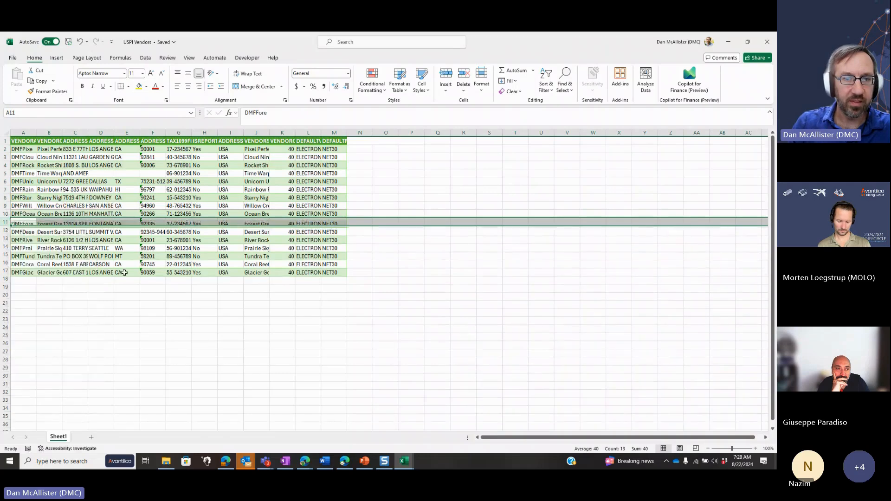
left_click(196, 230)
key("ctrl+Home")
key("ctrl+End")
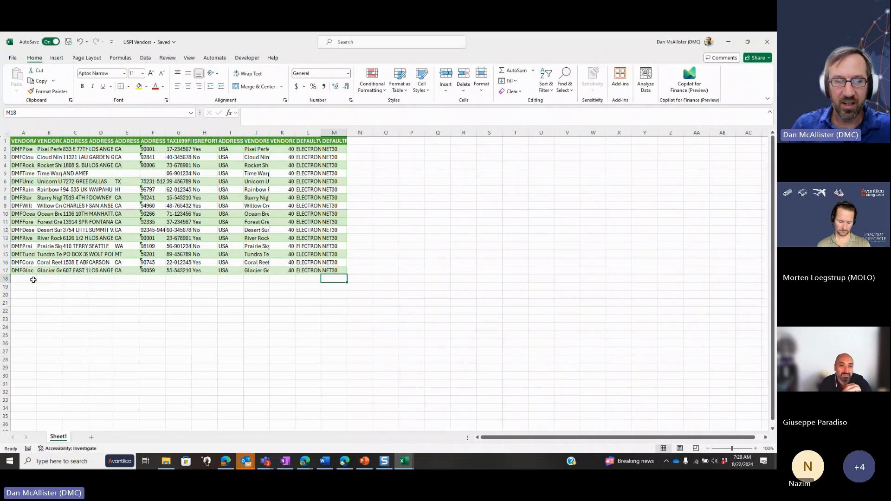
key("ctrl+z")
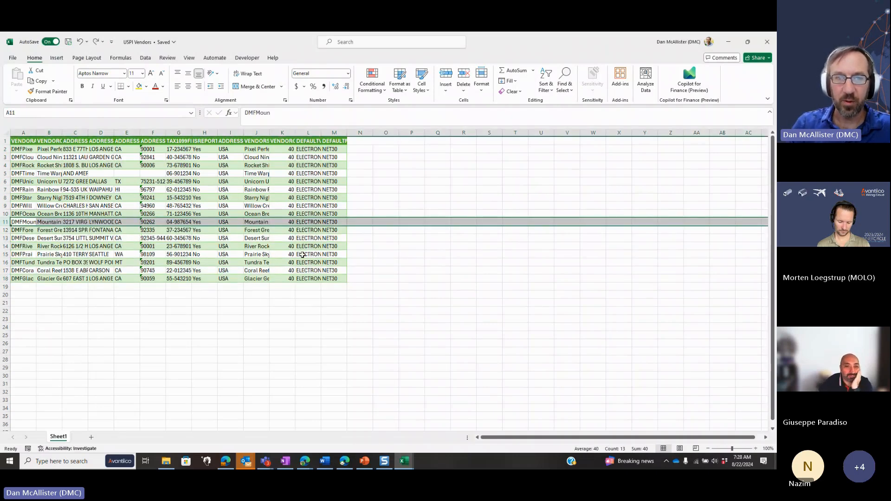
left_click(290, 222)
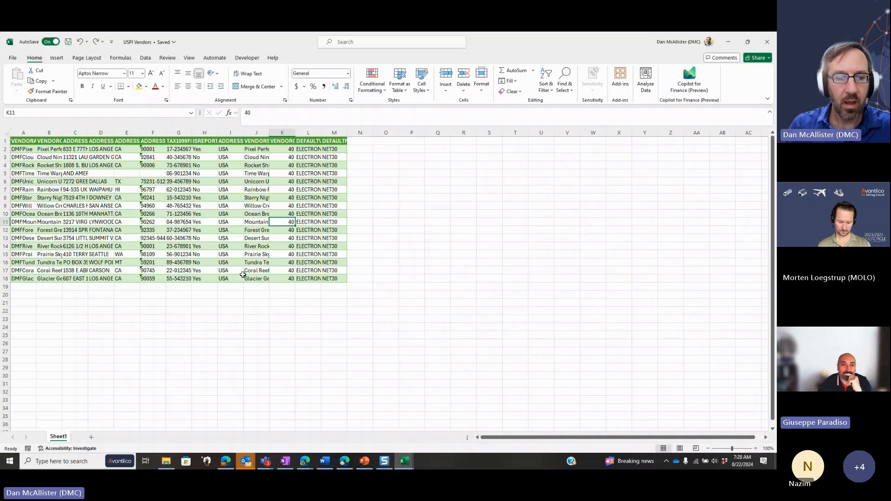
Switch back to the Vendor Map Demo workbook and change the DataAreaId filter to show only the USMF rows
key("alt+Tab")
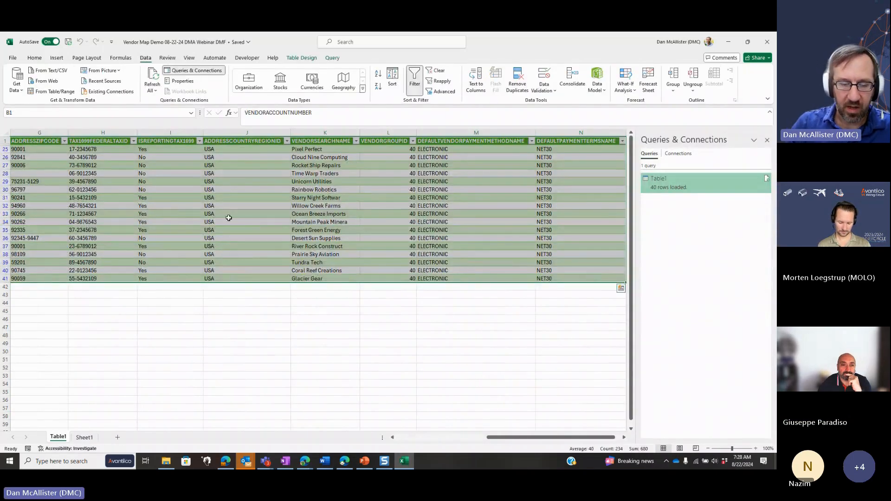
left_click(229, 218)
key("ctrl+Home")
key("Right")
key("Left")
key("alt+Down")
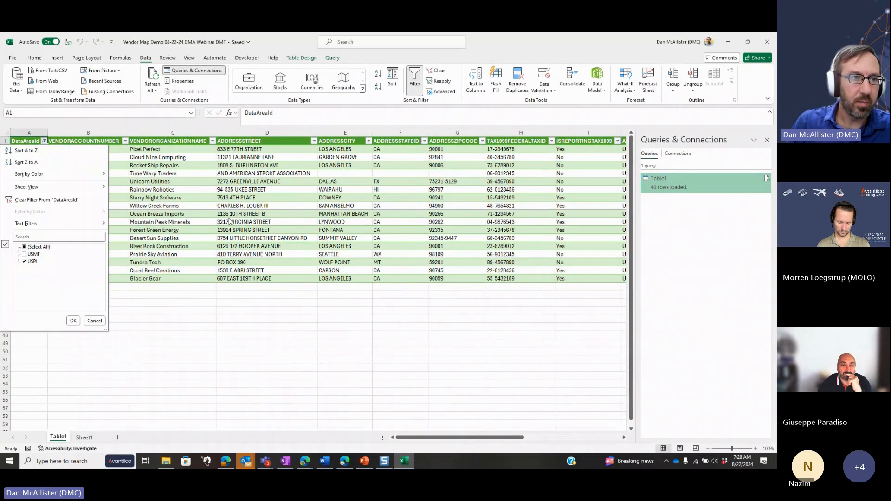
left_click(24, 254)
left_click(24, 262)
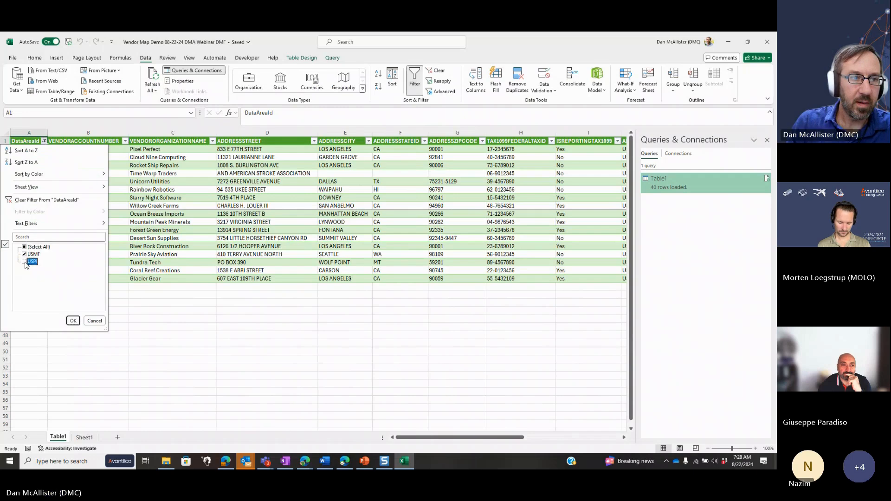
left_click(72, 320)
Copy the filtered USMF rows with headings, starting from VENDORACCOUNTNUMBER, and paste them into a new blank workbook
key("Right")
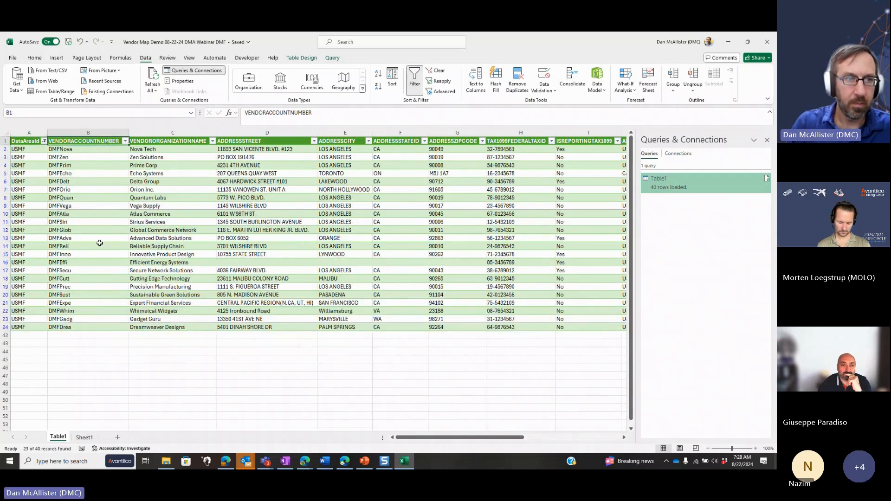
key("ctrl+shift+End")
key("ctrl+c")
key("ctrl+n")
key("ctrl+v")
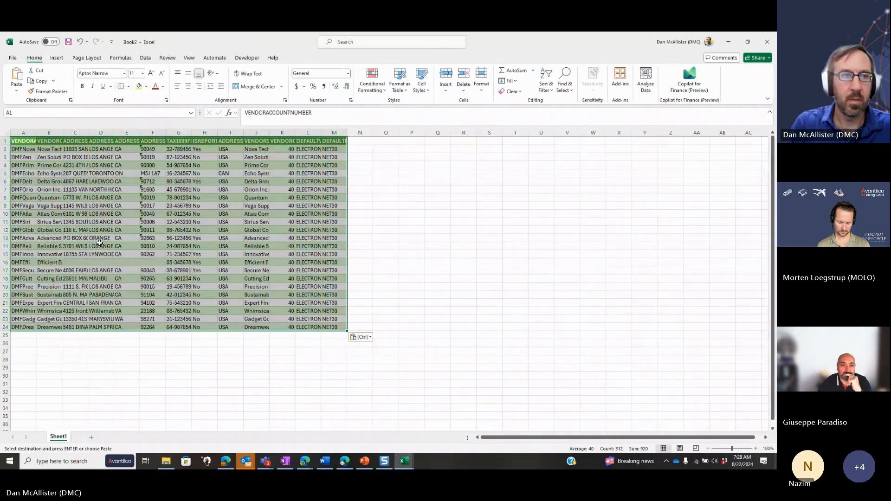
Save the new workbook in Documents as USMF Vendors, basing the name on the existing USPI Vendors file
key("alt+f")
key("a")
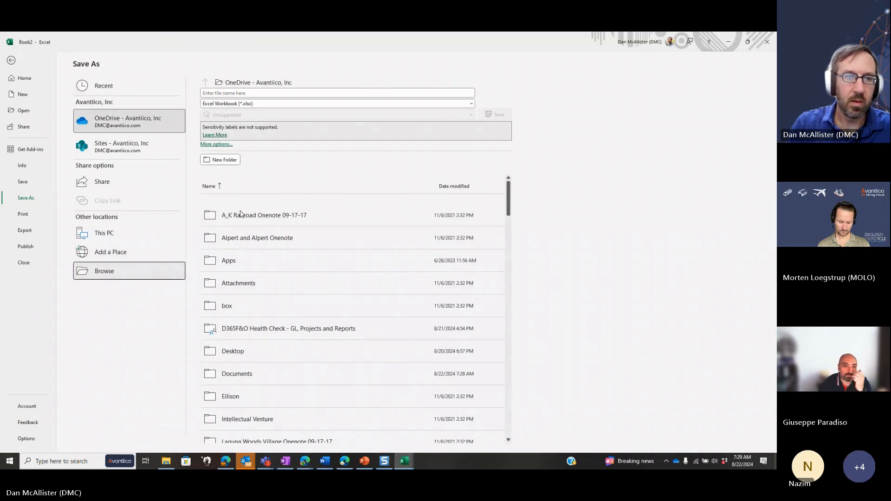
key("F12")
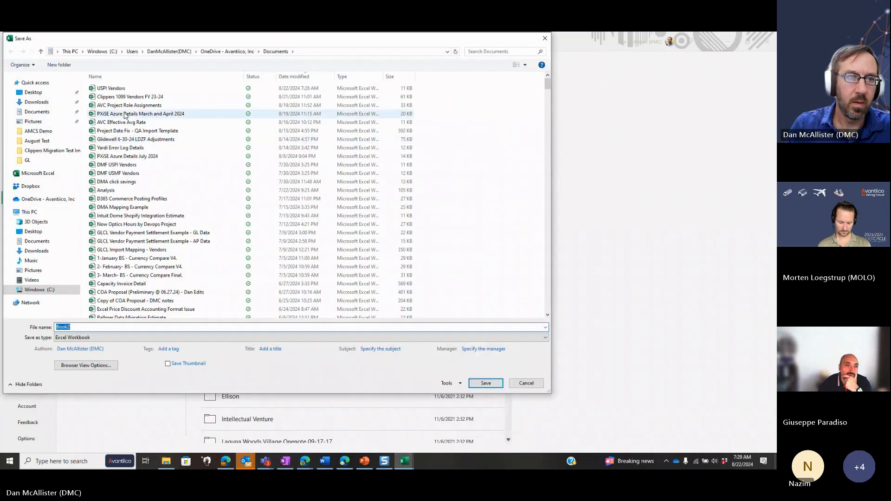
left_click(117, 88)
left_click(118, 328)
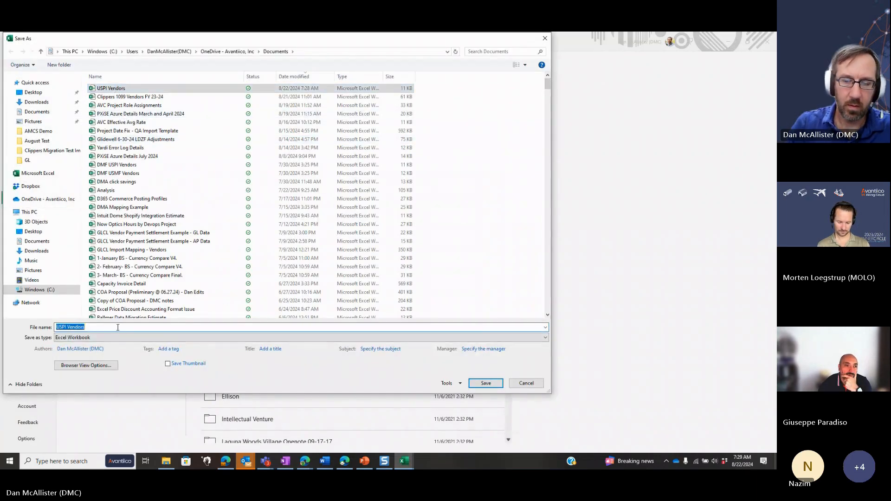
key("Home")
key("Right")
key("Right")
key("Delete")
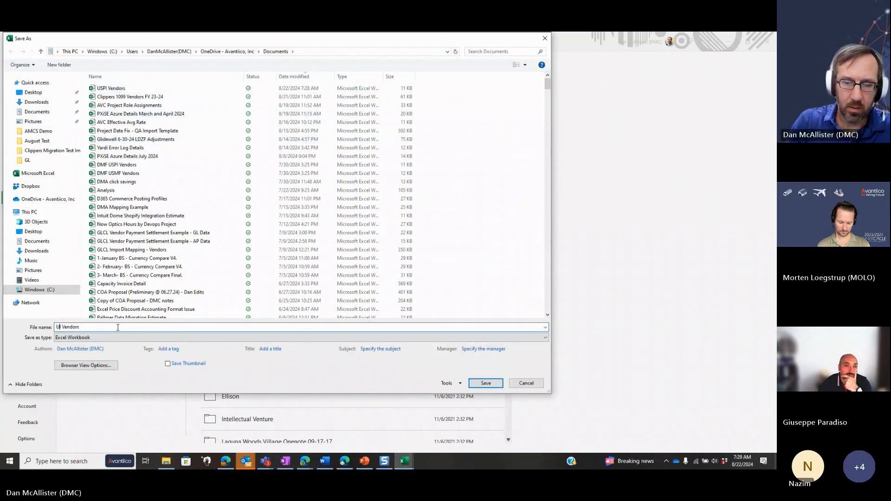
key("Return")
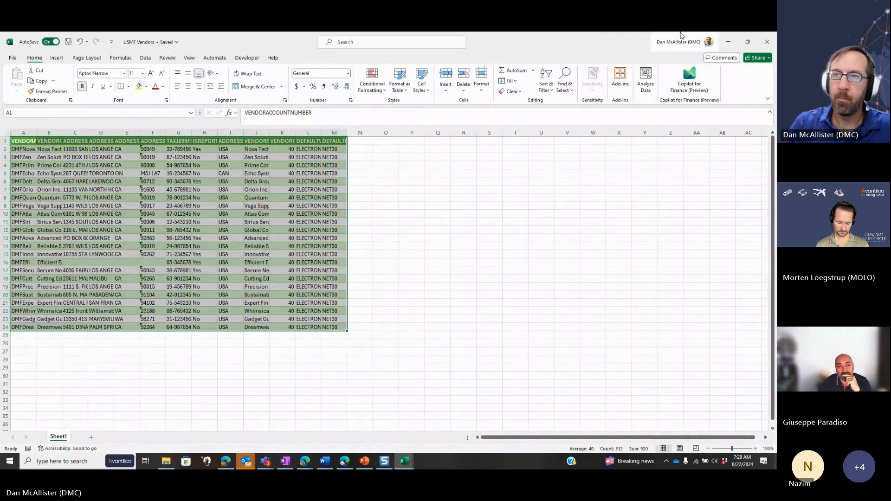
Close the USMF Vendors workbook and switch to Finance and Operations in the Edge browser
left_click(767, 41)
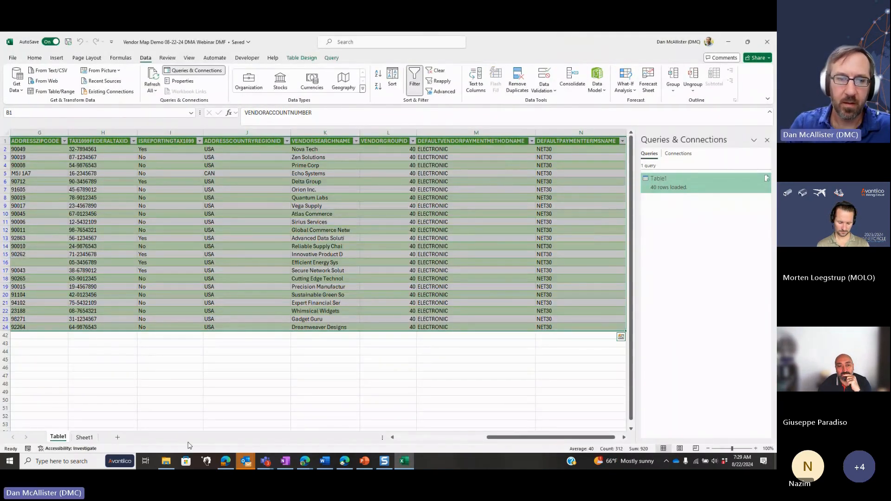
left_click(232, 457)
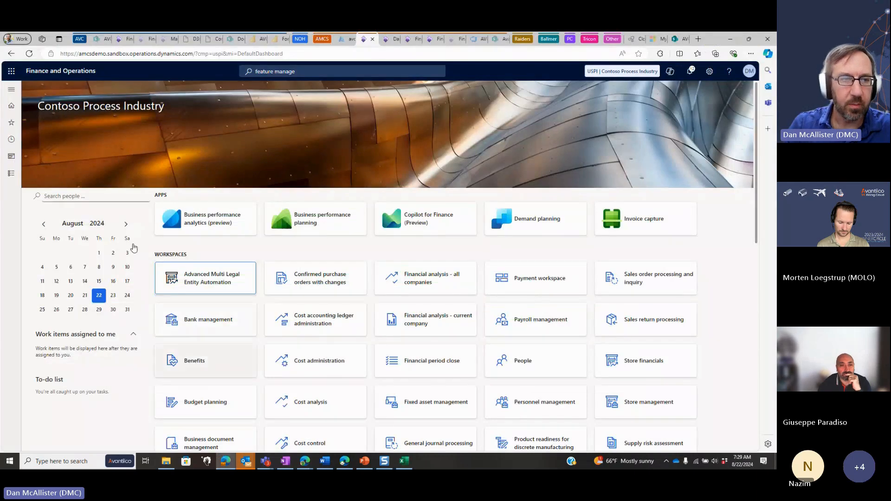
Open the Data management workspace and start a new import project
left_click(11, 175)
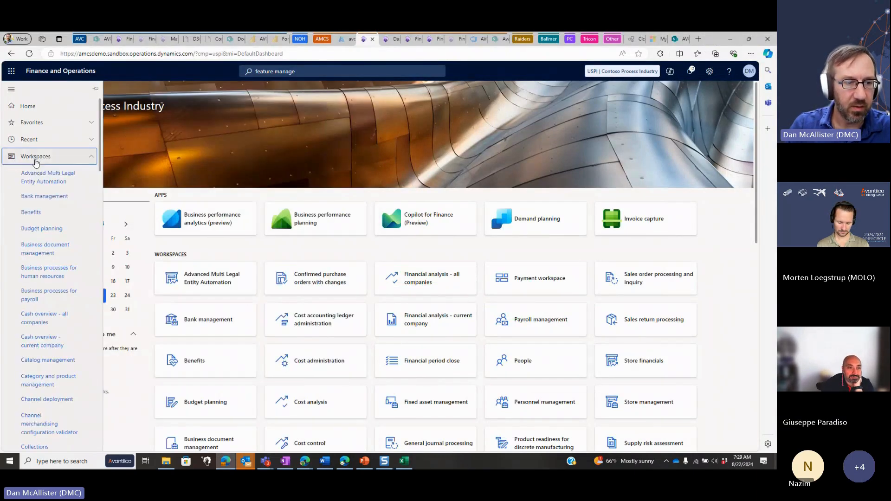
scroll(38, 310, "down", 8)
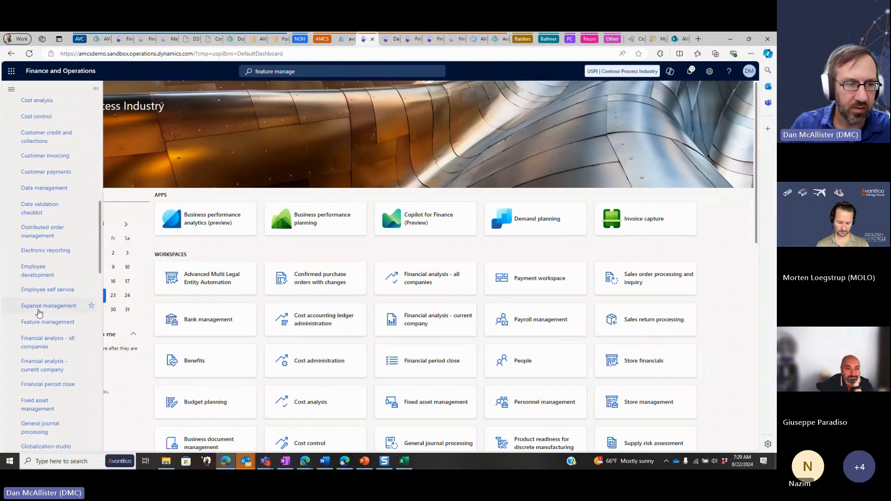
left_click(50, 196)
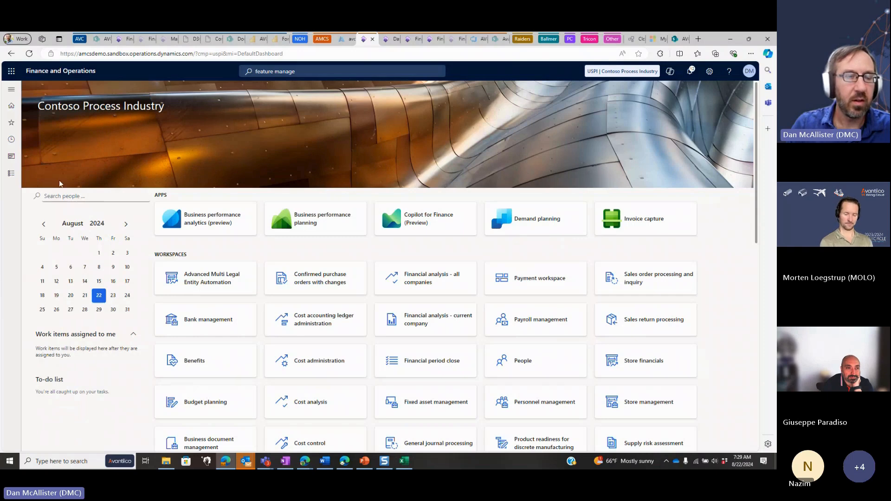
left_click(65, 169)
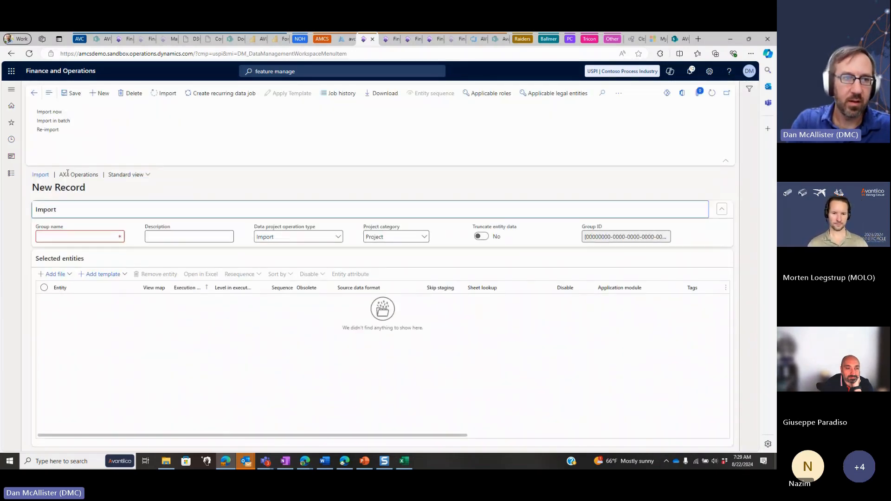
Enter Vendor Import as both the group name and the description of the new import project
type("Ve")
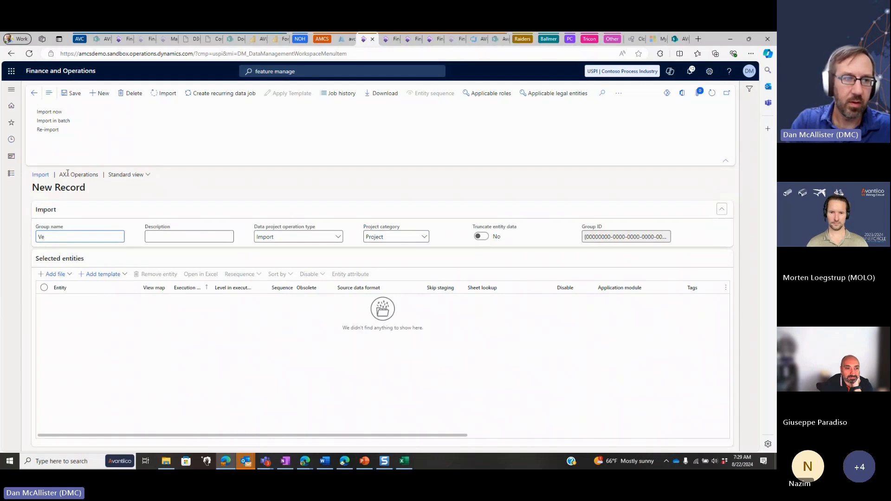
type("ndor Import")
key("Tab")
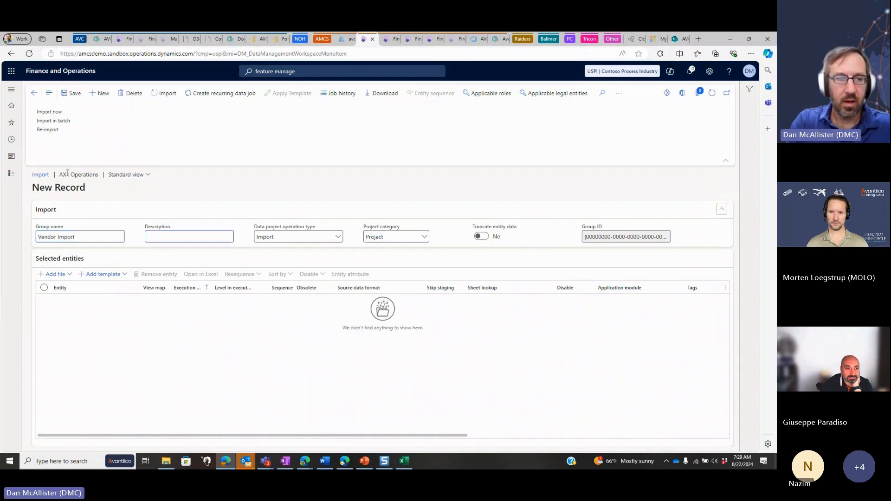
type("Vendor Impor")
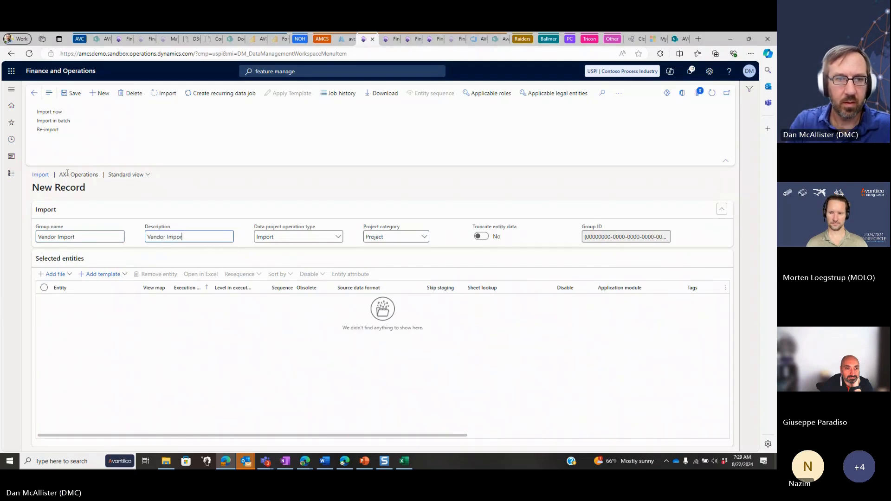
type("t")
key("Tab")
Begin adding a file to the project with source data format Excel and entity Vendors V2
left_click(56, 274)
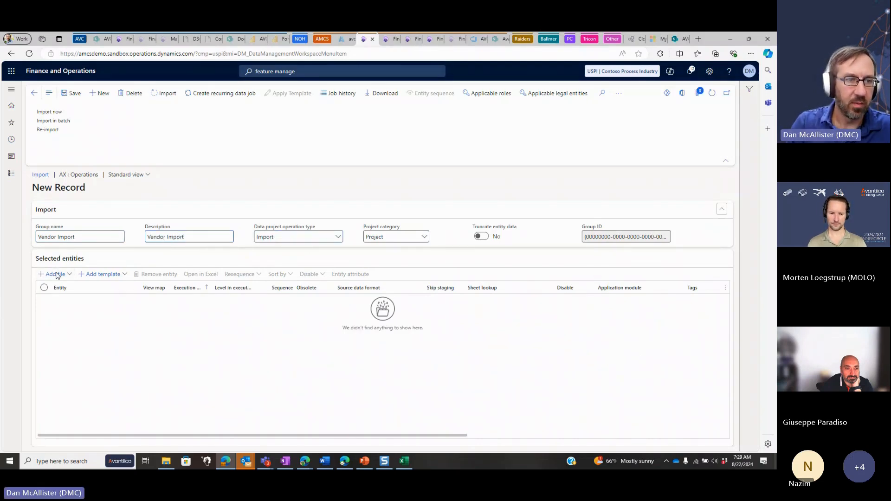
type("excel")
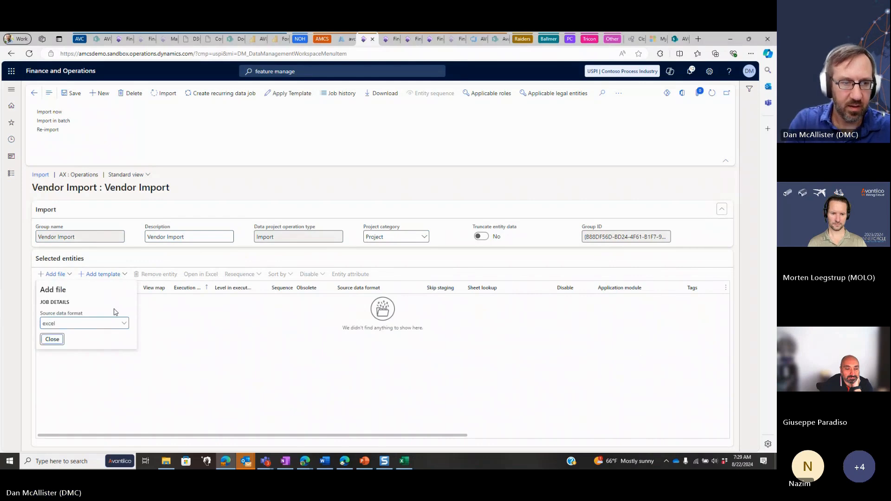
key("Tab")
type("v")
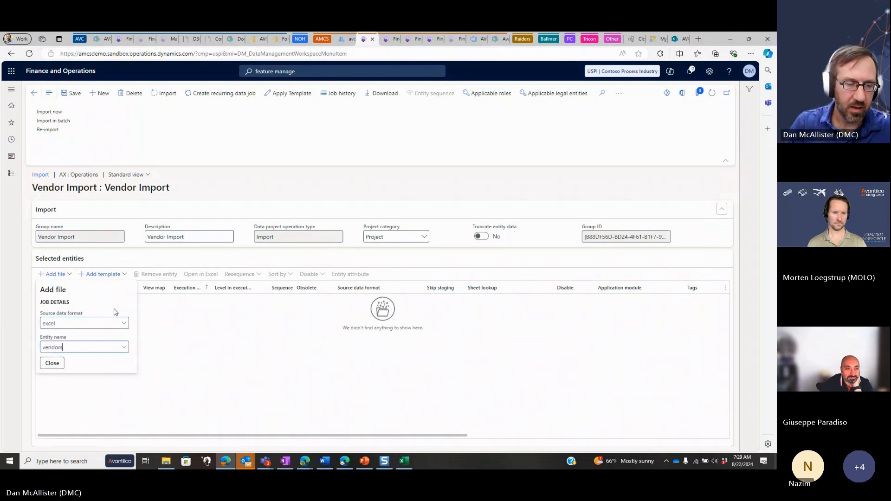
left_click(81, 374)
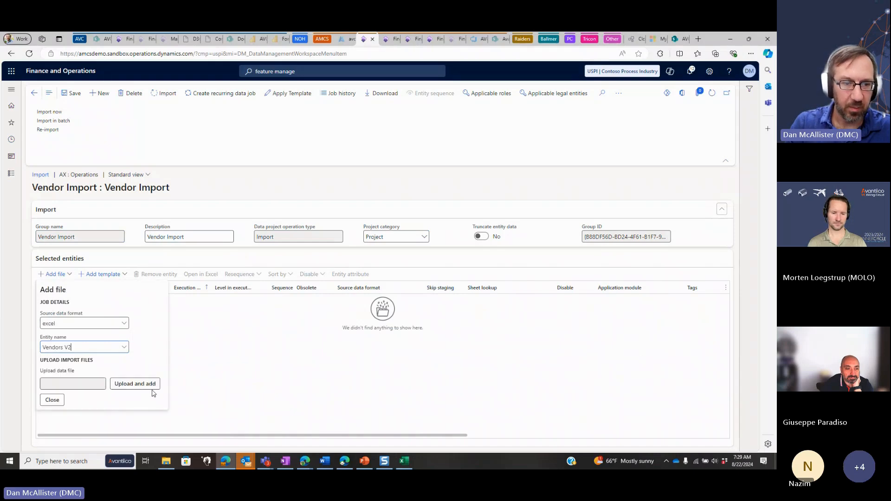
Upload the USPI Vendors workbook from Documents to the Vendors V2 entity and run the import immediately
left_click(153, 389)
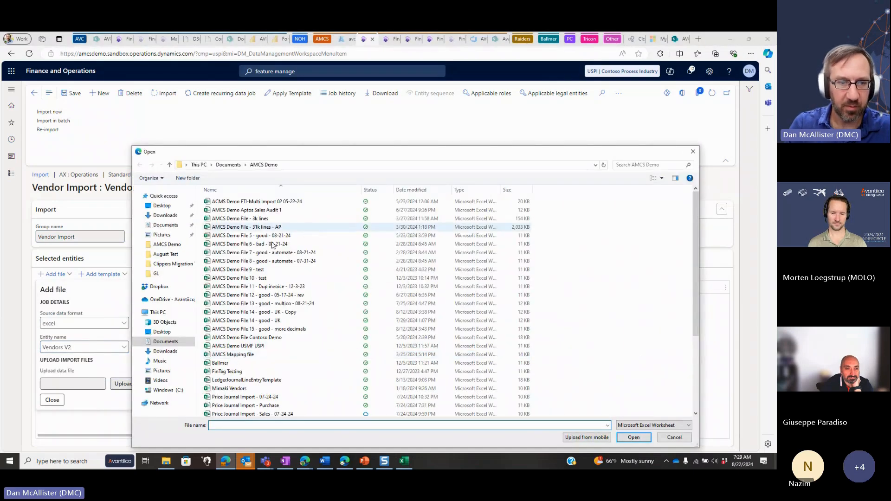
left_click(173, 223)
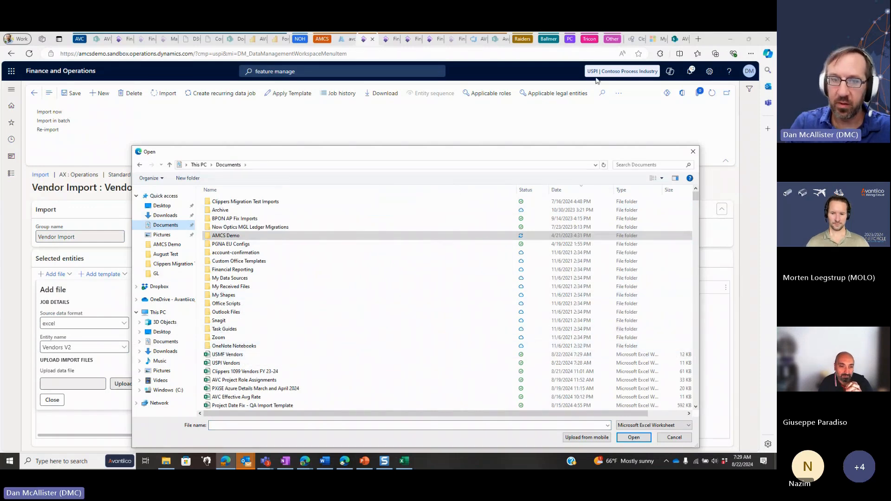
left_click(234, 363)
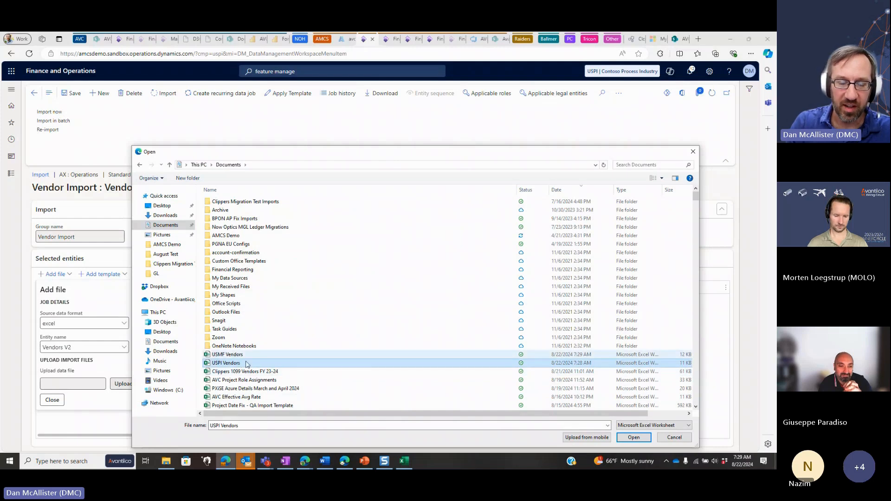
left_click(635, 438)
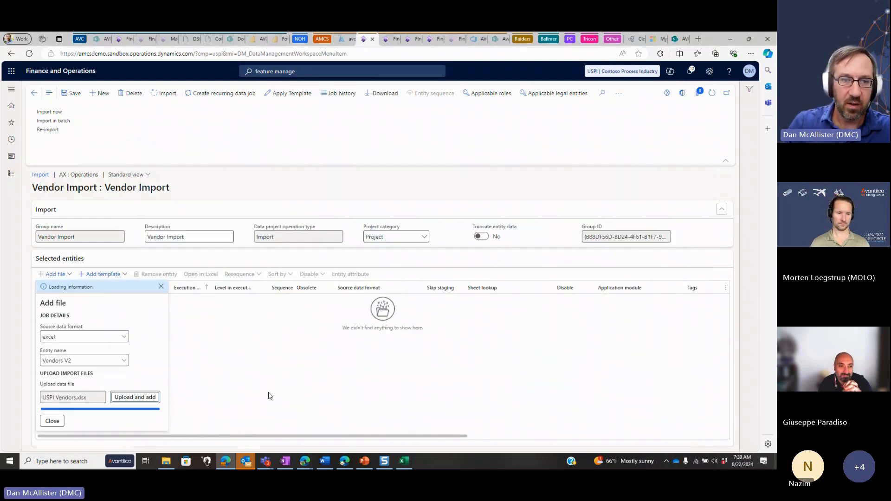
left_click(299, 385)
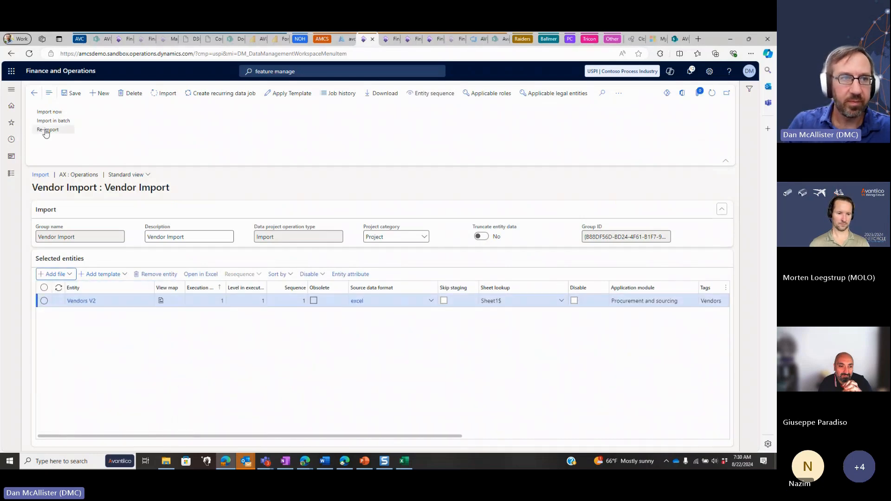
left_click(46, 112)
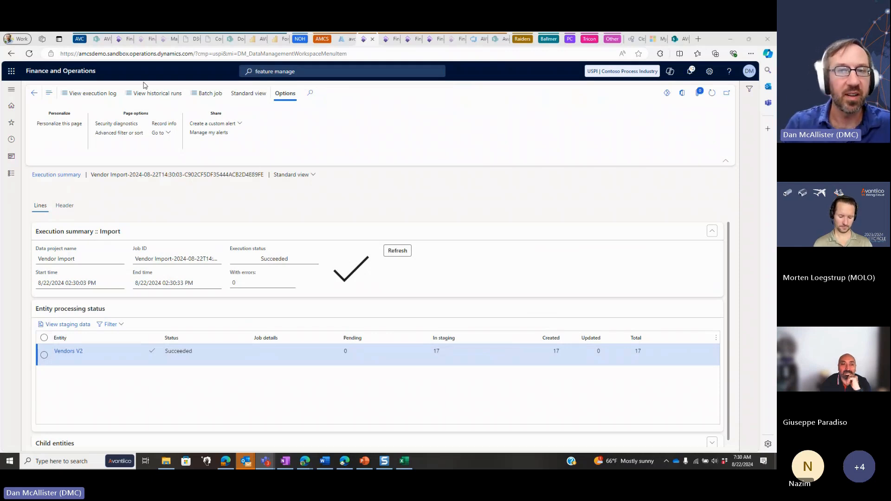
Switch the company to USMF and, in the Vendor Import project, set up another Excel file for the Vendors V2 entity
left_click(618, 73)
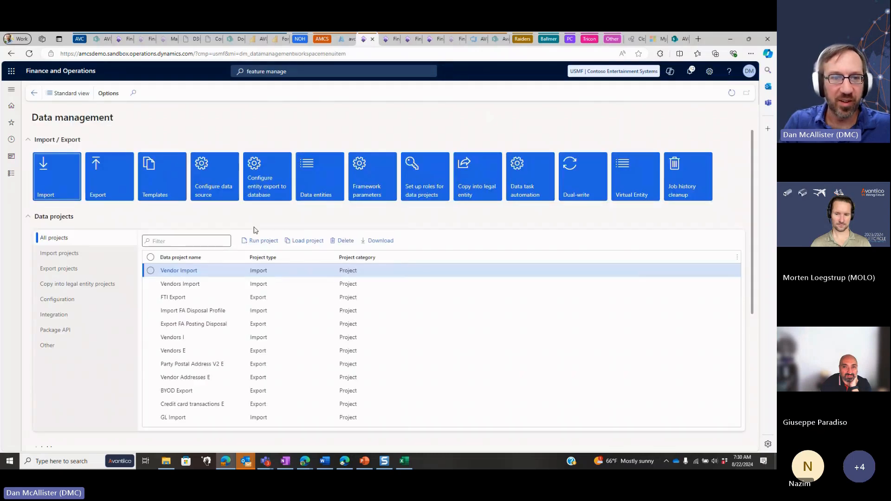
left_click(180, 271)
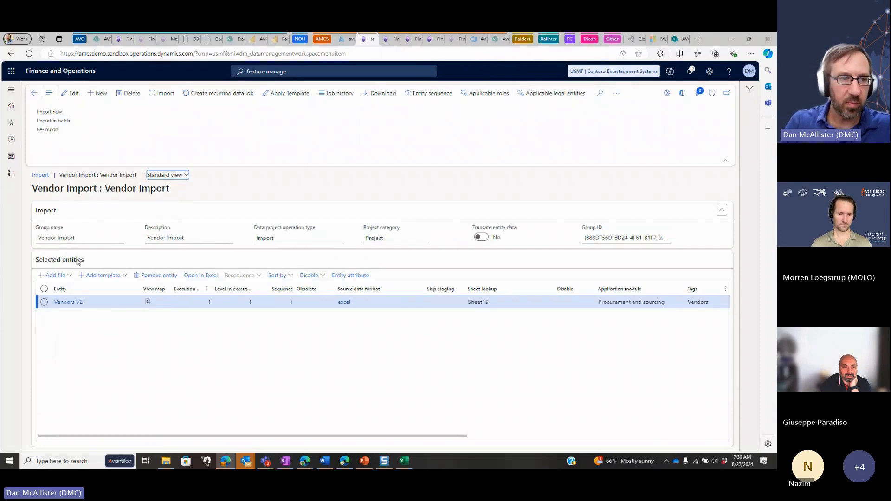
left_click(60, 276)
type("exce")
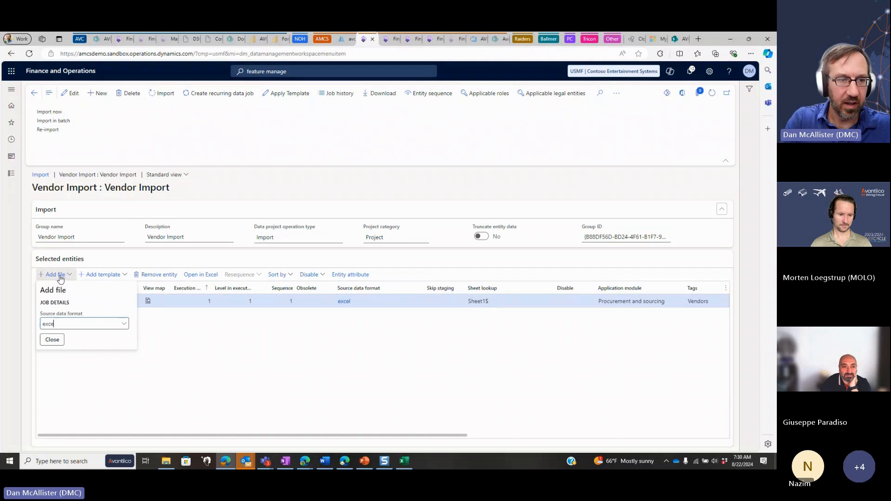
type("l")
key("Tab")
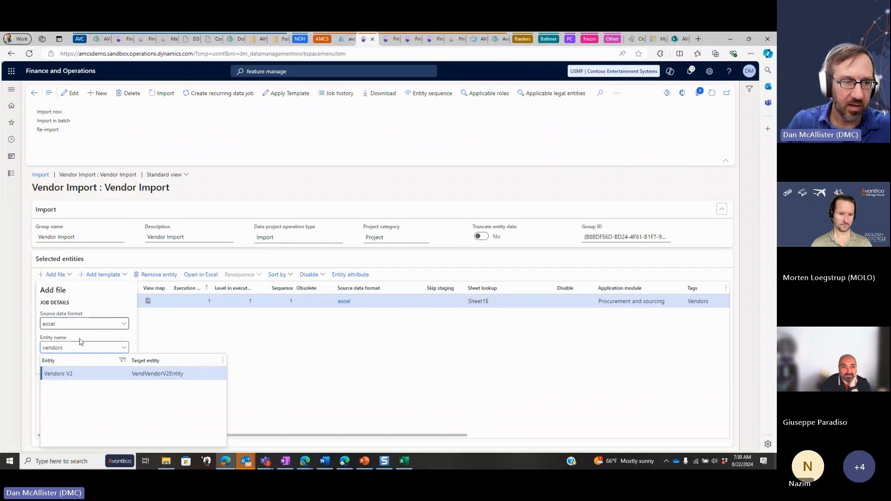
left_click(76, 371)
Upload the USMF Vendors workbook, overwriting the Vendors V2 entity and generating its mapping from scratch, and run the import
left_click(130, 385)
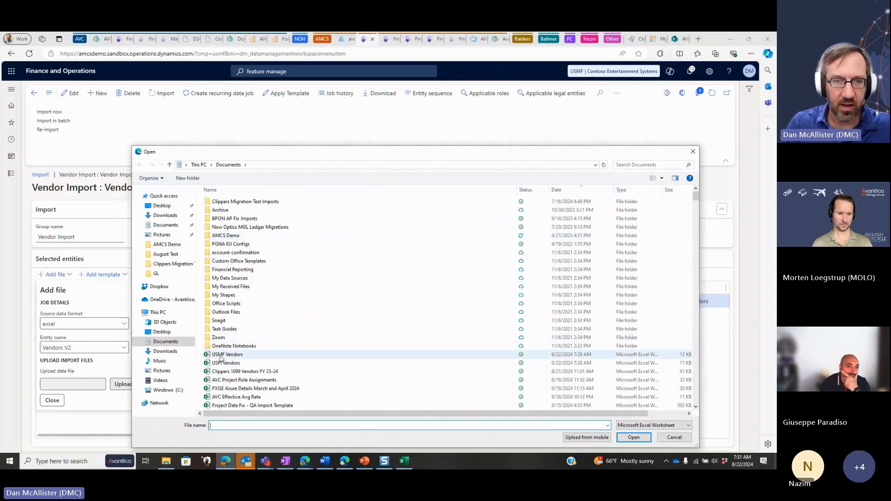
left_click(221, 355)
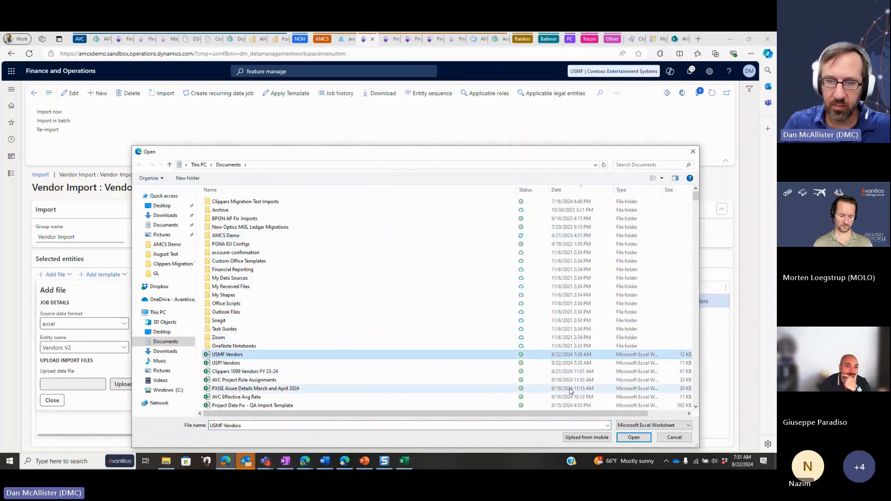
left_click(633, 437)
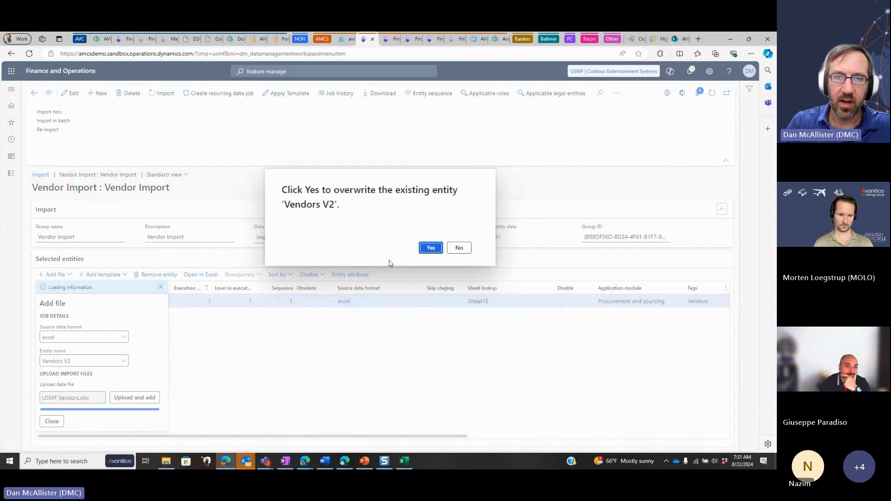
left_click(430, 247)
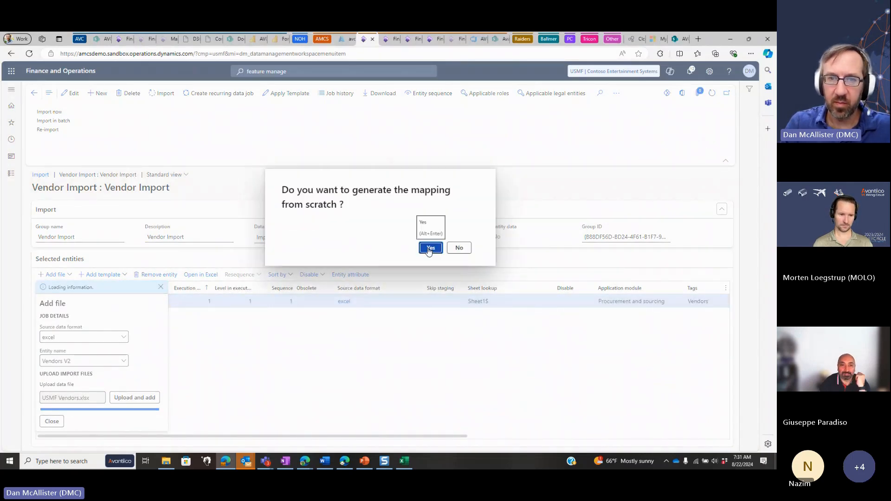
key("Return")
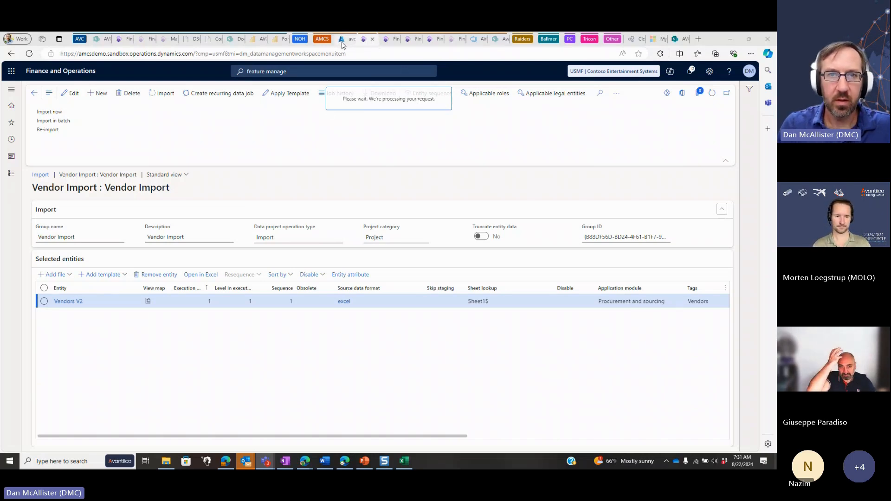
Start a new session in the timed-out Finance and Operations browser tab and return to the import tab
left_click(392, 38)
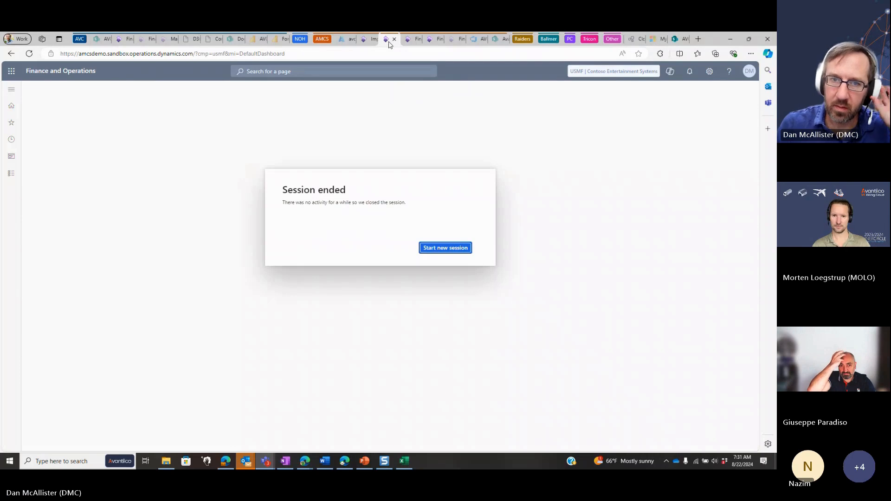
left_click(436, 249)
key("ctrl+shift+Tab")
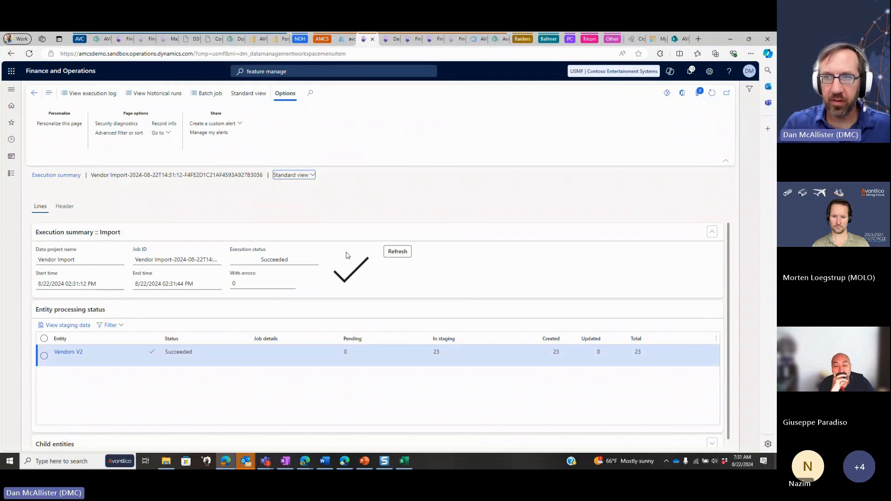
Open the All vendors list in Accounts payable and look through it for the imported USMF vendors
left_click(11, 173)
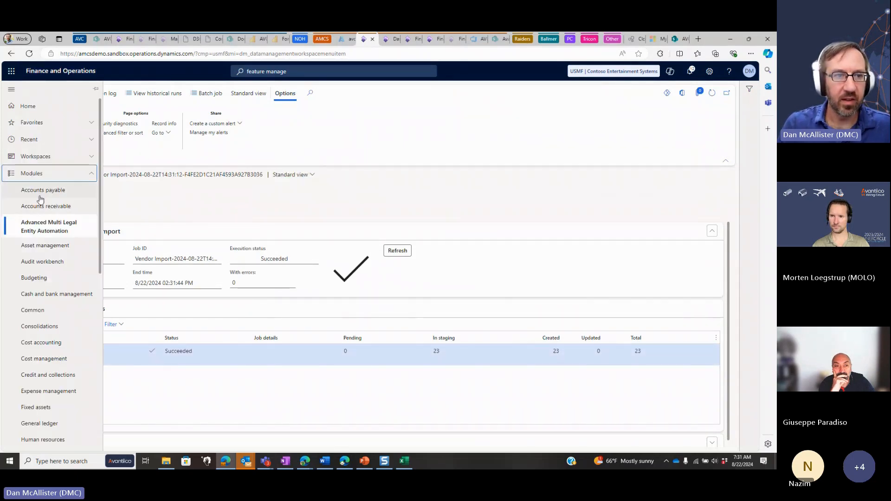
left_click(25, 192)
left_click(126, 193)
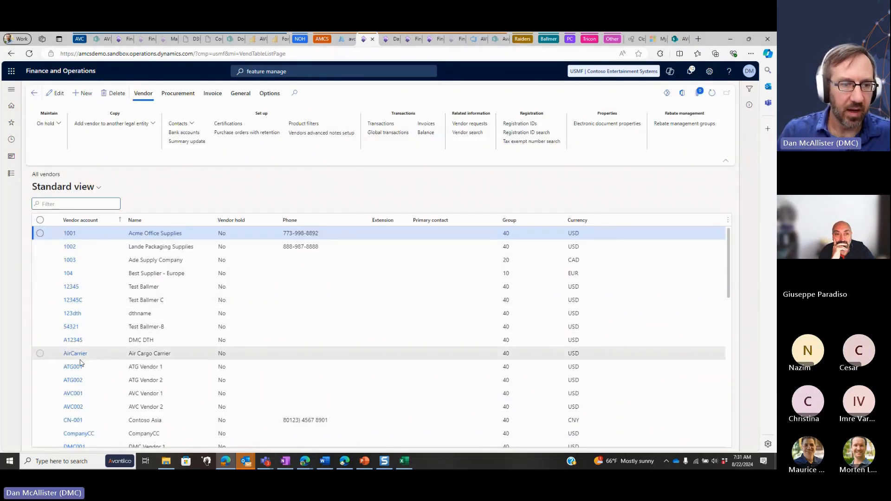
scroll(80, 363, "down", 5)
scroll(80, 363, "down", 4)
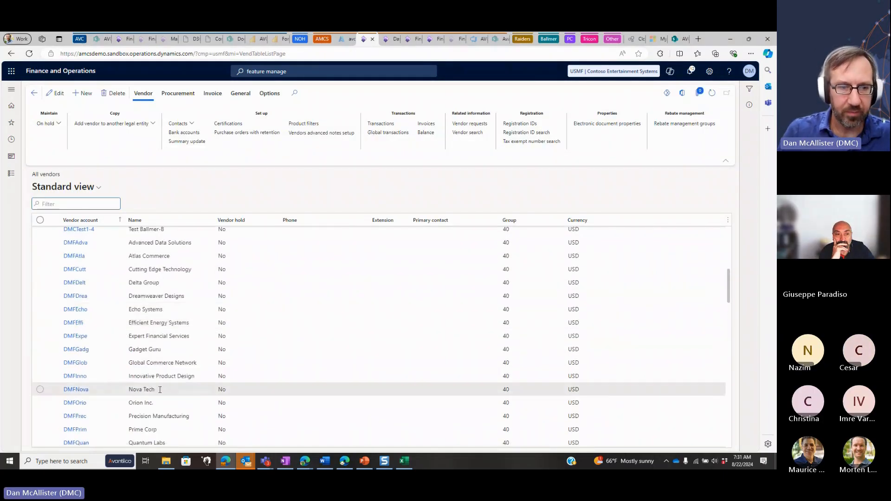
scroll(159, 389, "up", 3)
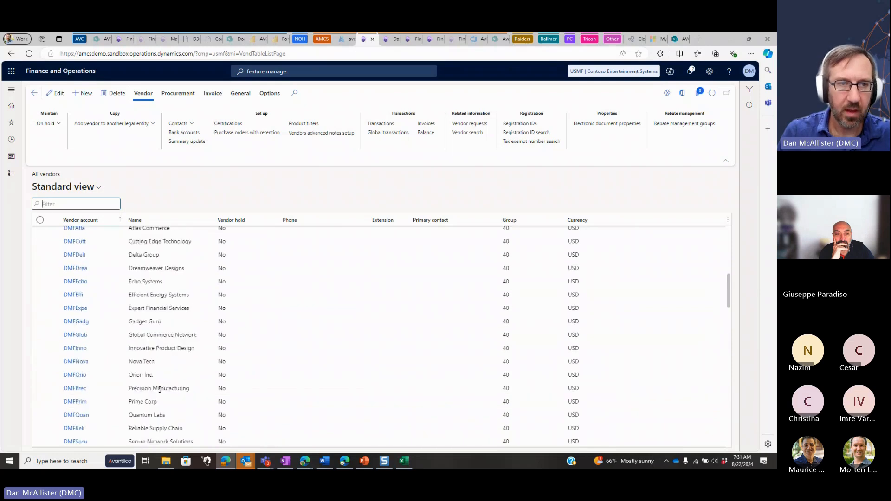
scroll(159, 390, "up", 10)
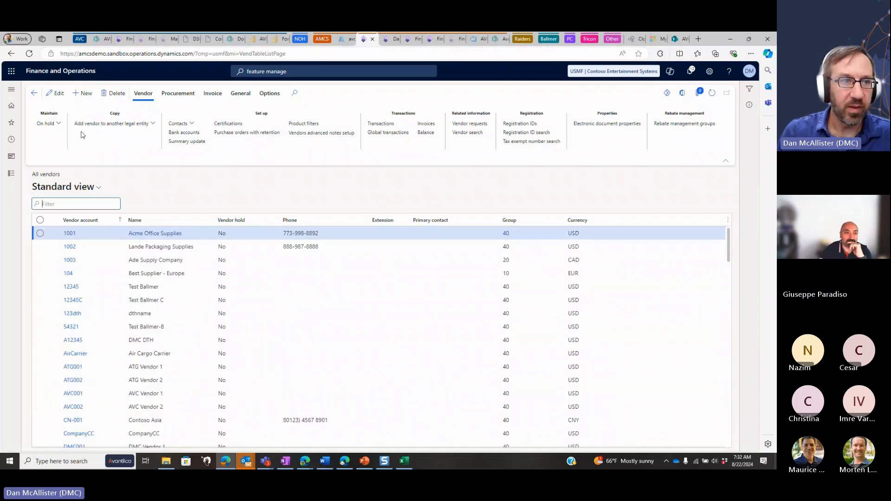
Close the open Vendor Map Demo workbook in Excel and open the Vendors data import of Advanced Multi Legal Entity Automation
left_click(33, 92)
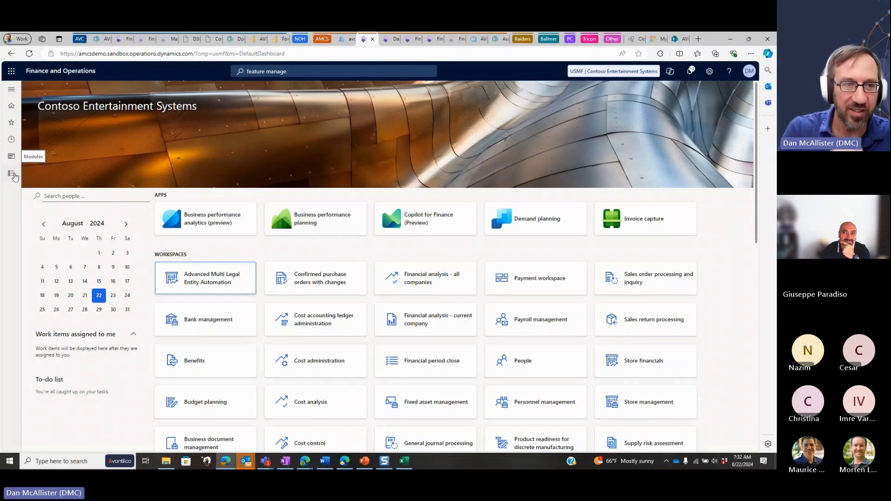
left_click(13, 175)
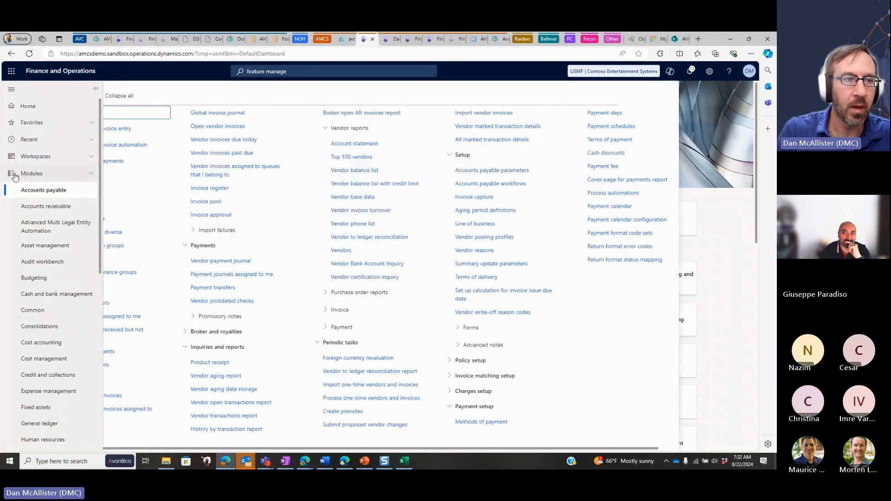
left_click(37, 227)
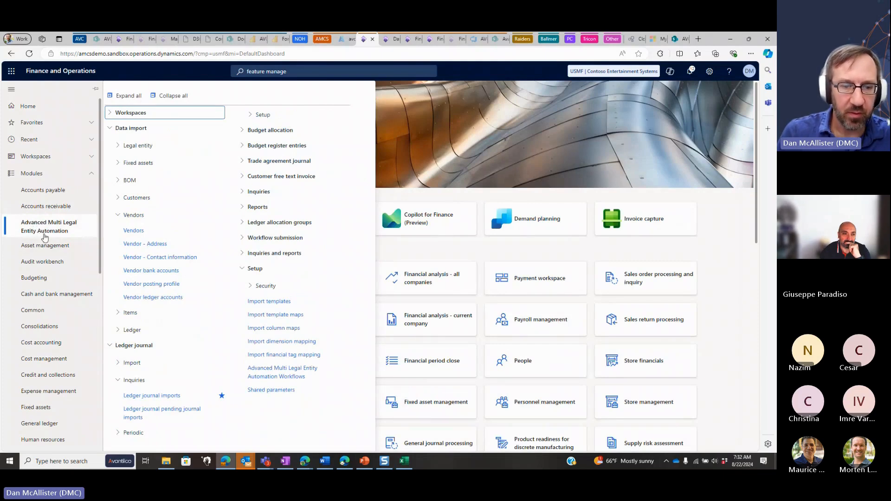
left_click(404, 463)
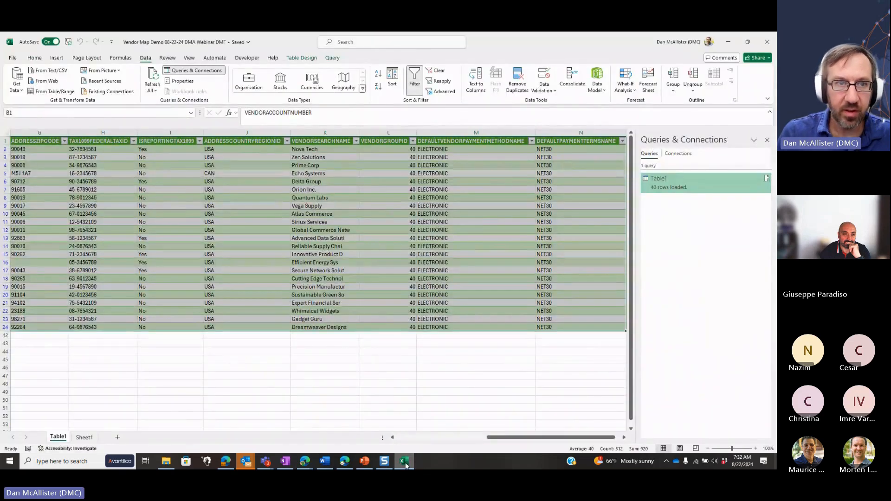
key("alt+F4")
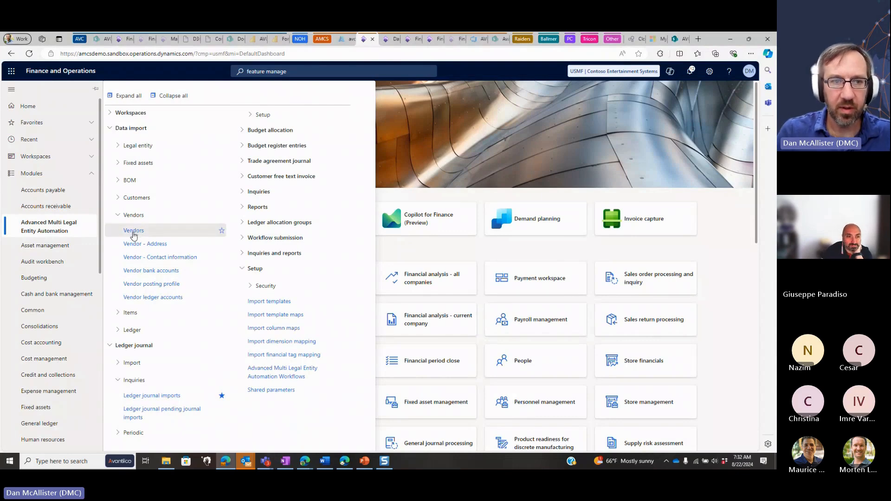
left_click(133, 235)
Choose the workbook Vendor Map Demo 08-22-24 DMA Webinar DMA from the AMCS Demo folder as the vendor upload file
left_click(595, 122)
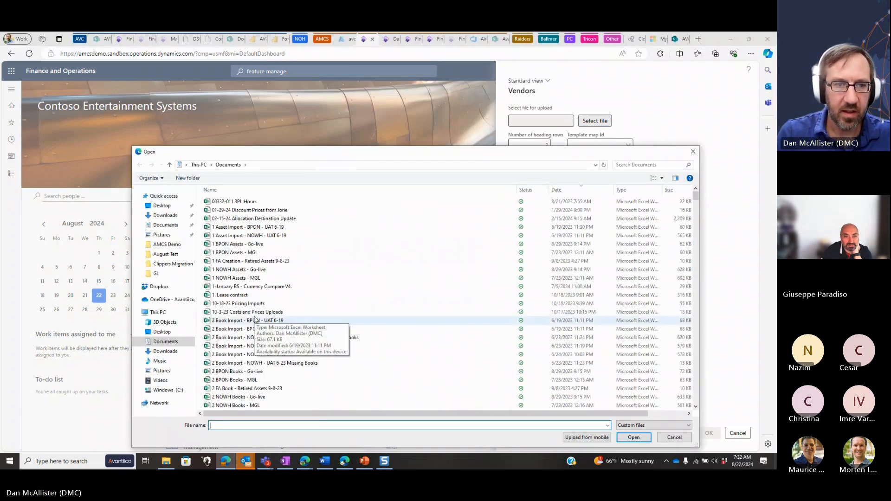
left_click(167, 245)
scroll(274, 298, "down", 6)
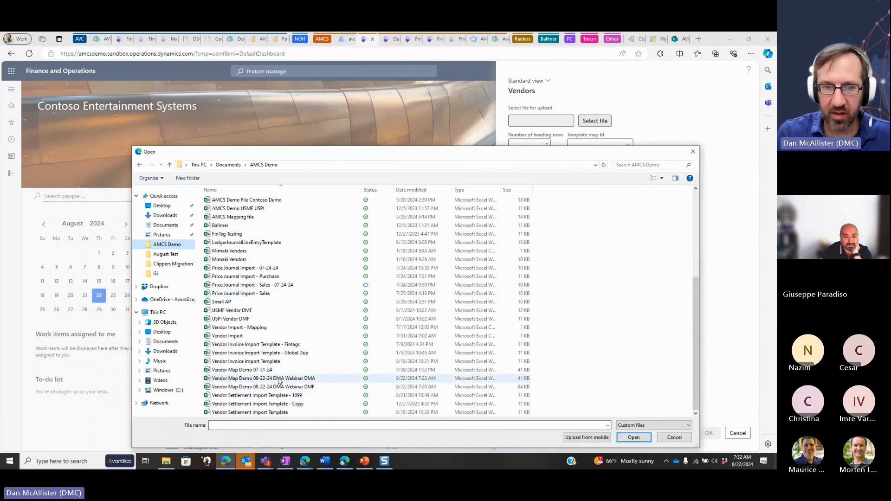
double_click(279, 379)
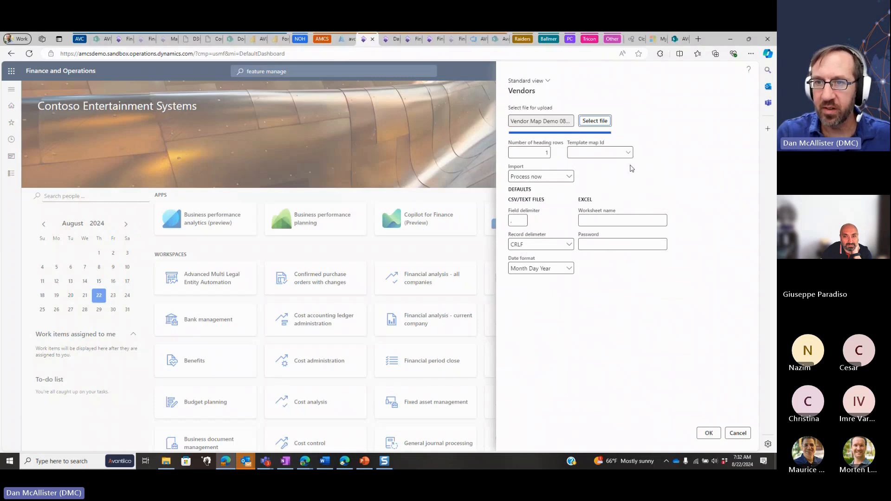
Run the vendor import with the Vendor Demo template map, processing it now, and close the resulting import log
left_click(628, 152)
left_click(594, 181)
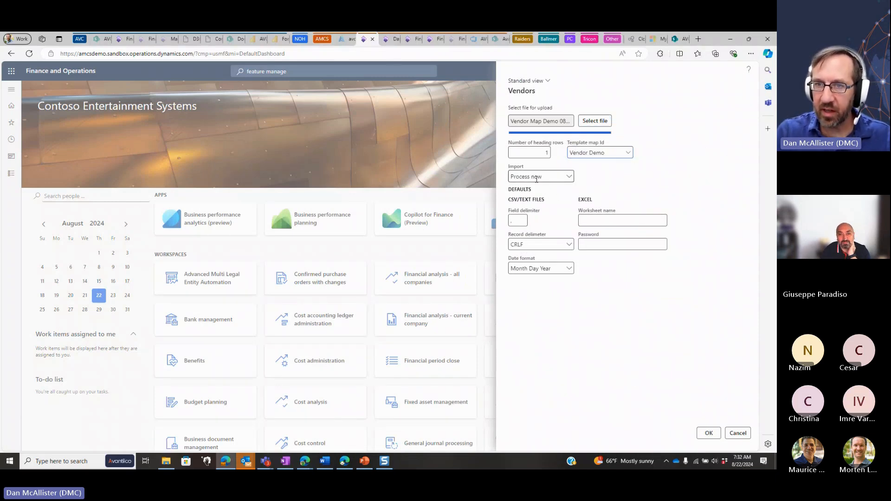
left_click(570, 178)
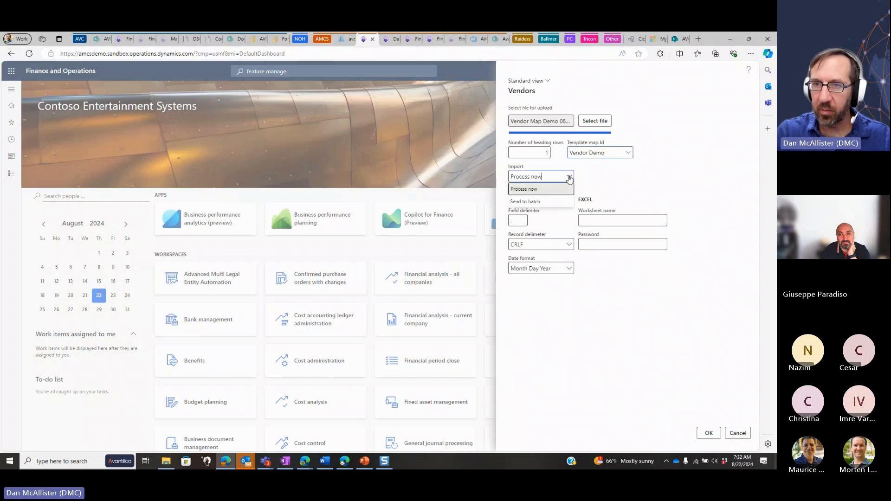
left_click(570, 178)
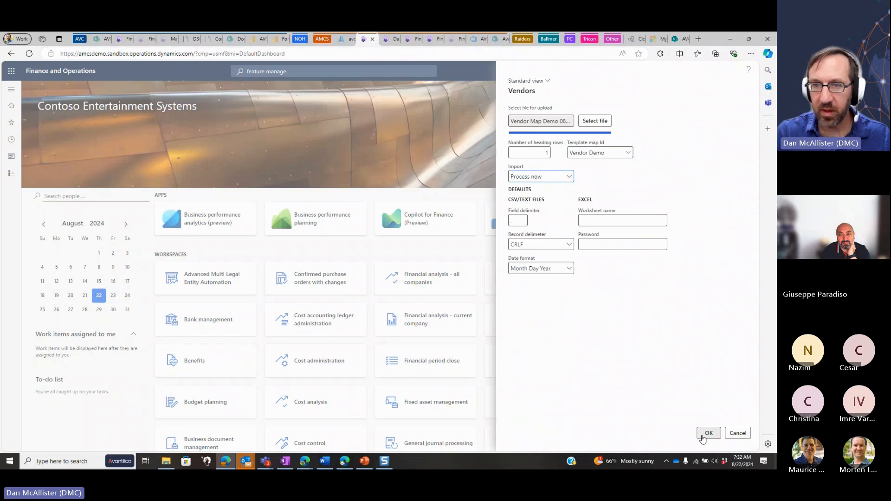
left_click(702, 438)
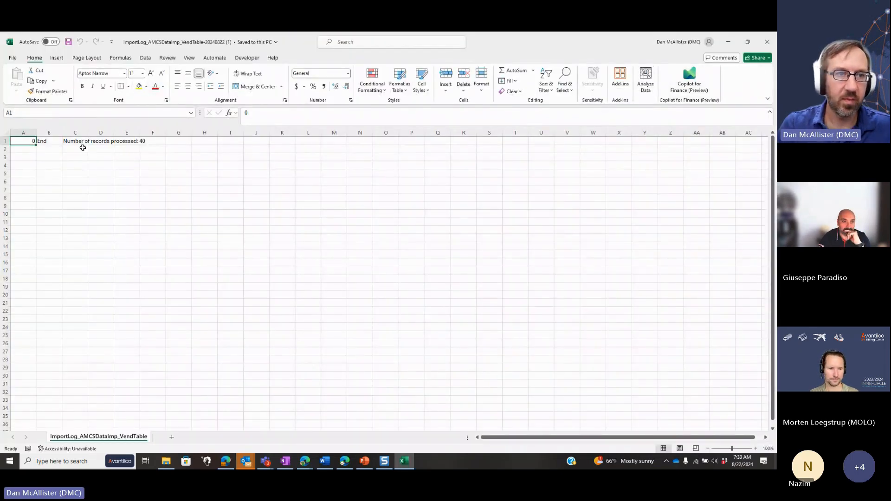
key("alt+F4")
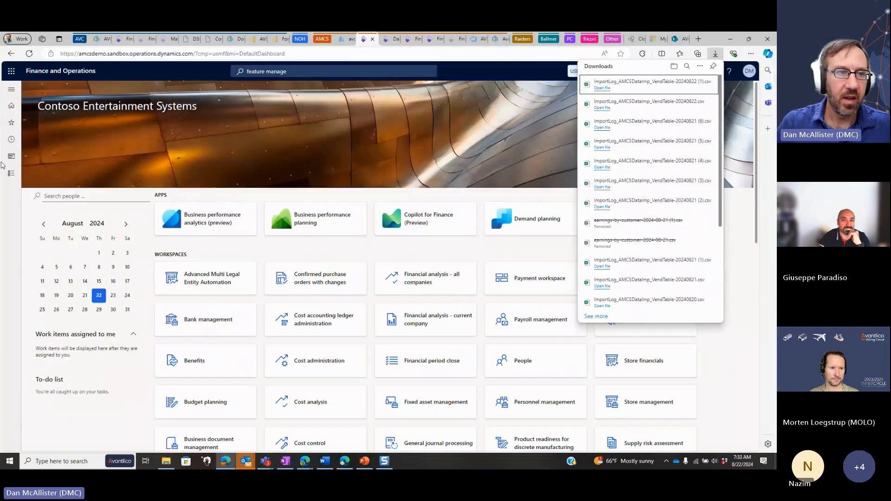
Open the All vendors list in Accounts payable and check it for the vendors whose accounts start with DMA
left_click(10, 173)
left_click(39, 191)
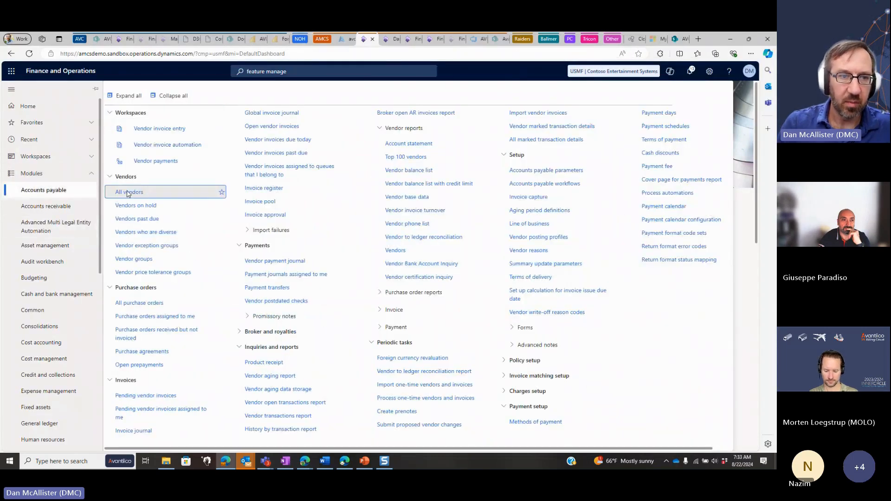
left_click(128, 194)
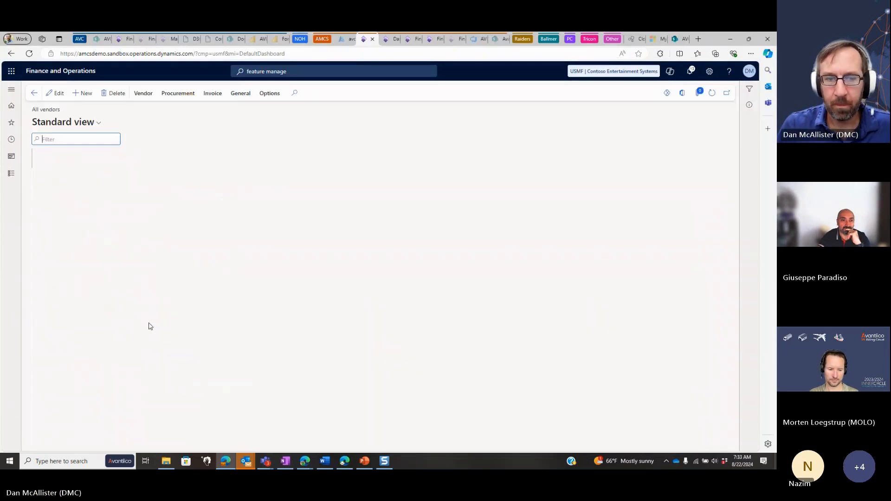
scroll(166, 316, "down", 3)
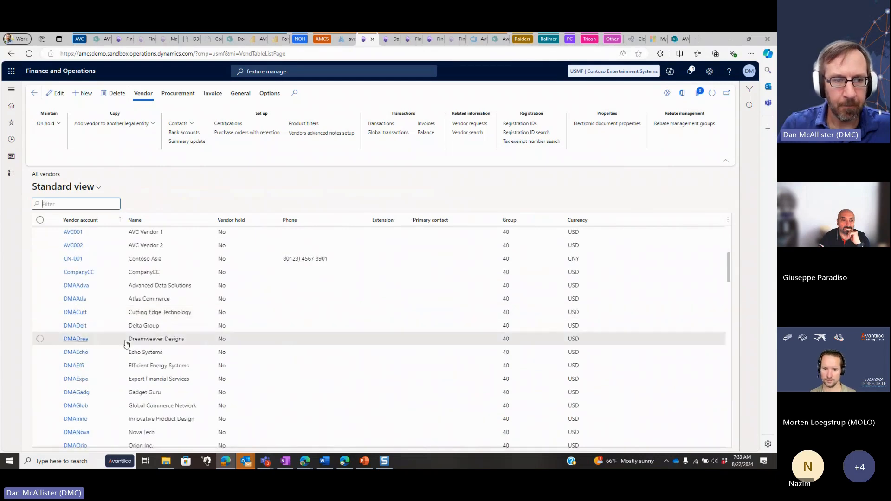
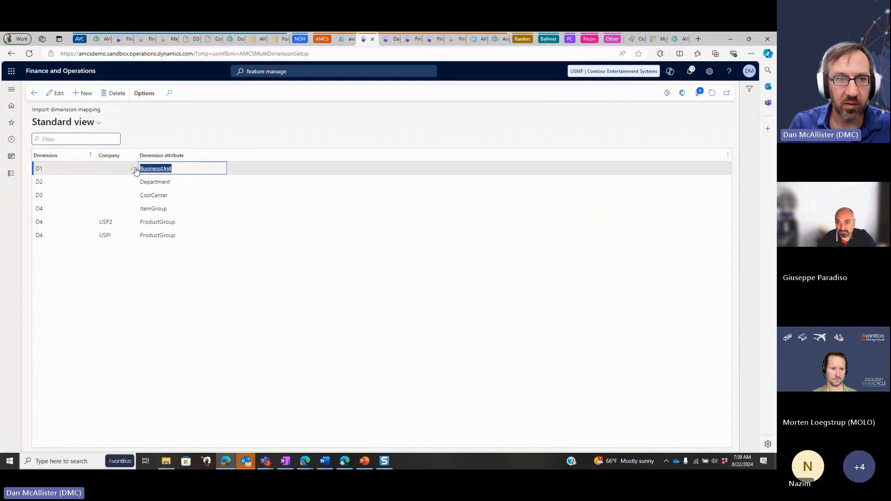
Open the import templates setup of Advanced Multi Legal Entity Automation and select the Vendors template AMCSDataImp_VendTable
double_click(140, 184)
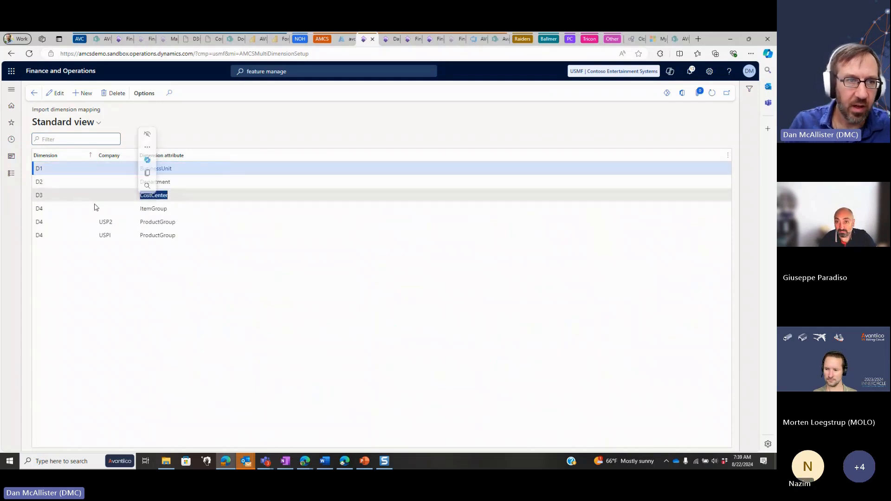
left_click(11, 173)
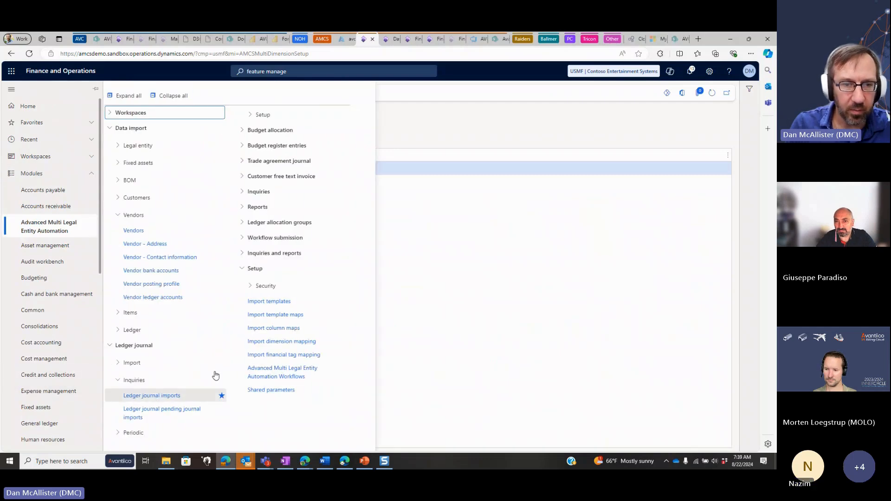
left_click(271, 303)
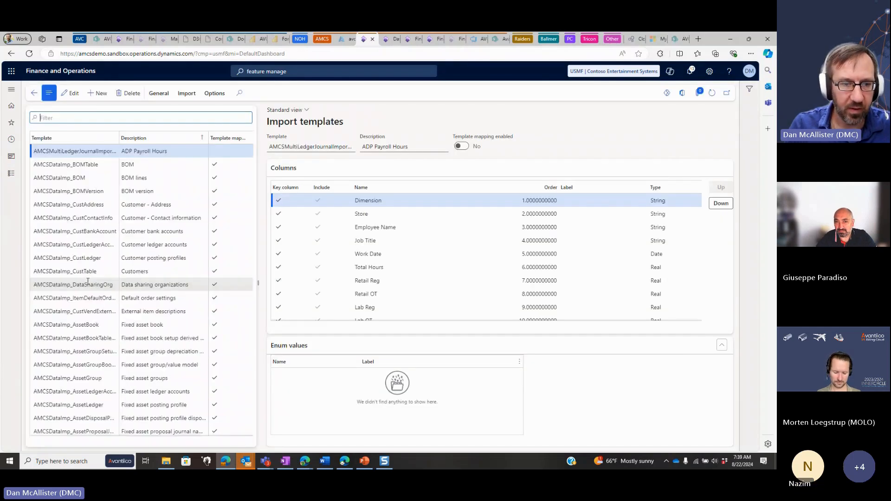
scroll(90, 282, "down", 10)
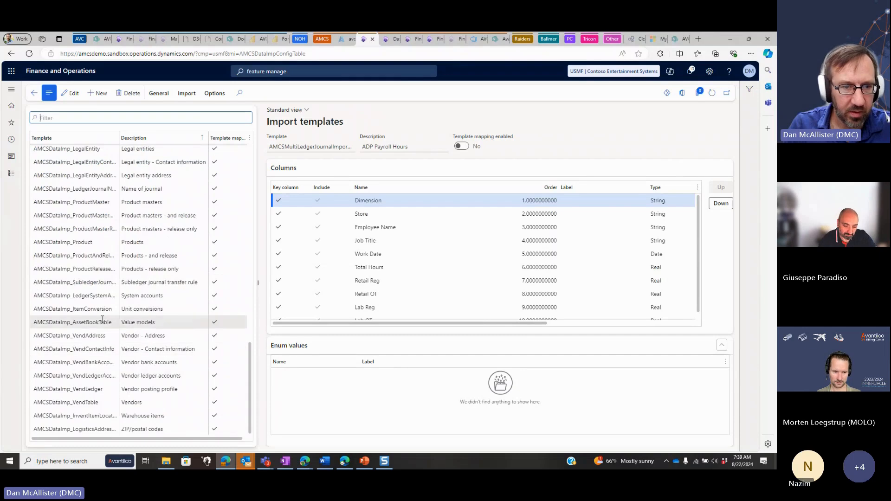
left_click(73, 402)
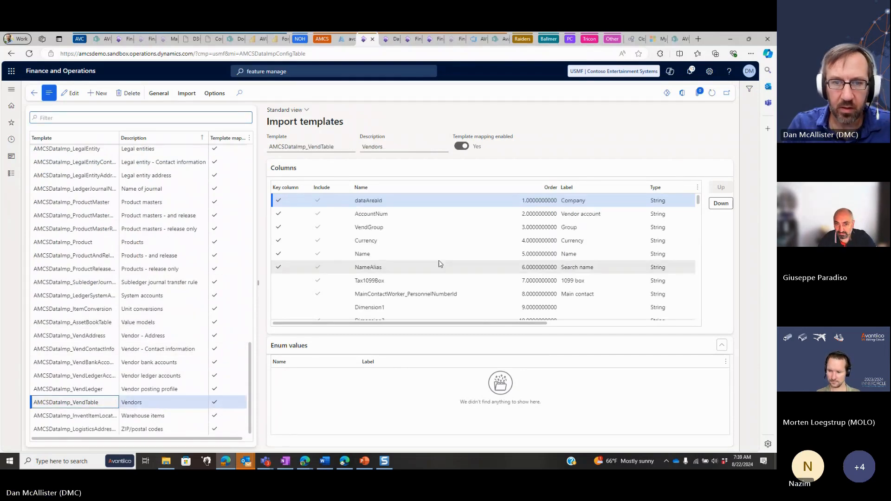
Examine the Dimension1 to Dimension6 columns of the Vendors import template
scroll(417, 260, "down", 2)
left_click(427, 244)
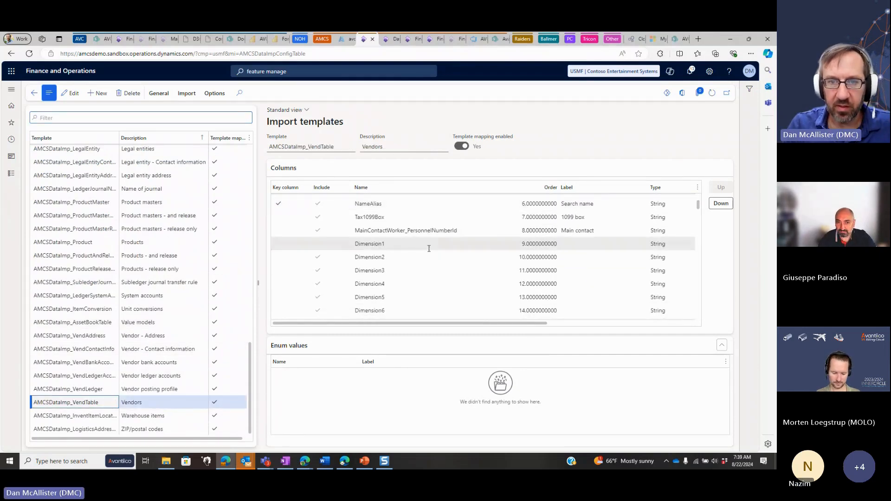
left_click(417, 307, "shift")
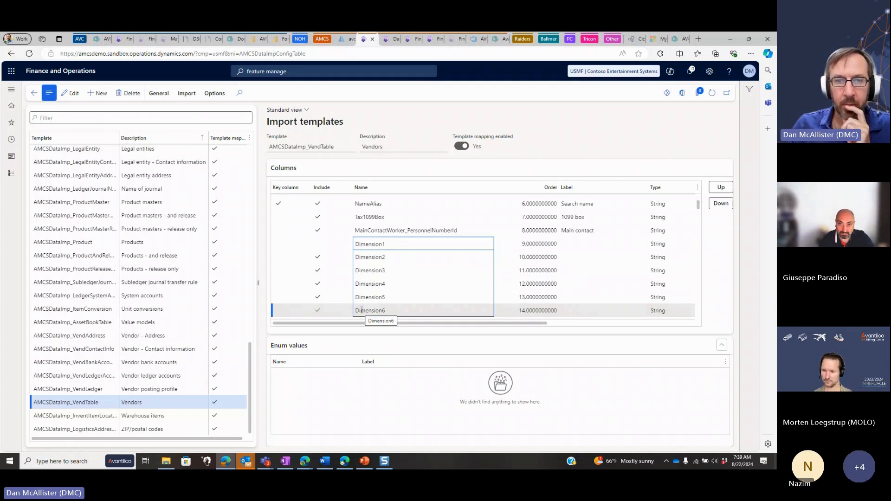
left_click(450, 258)
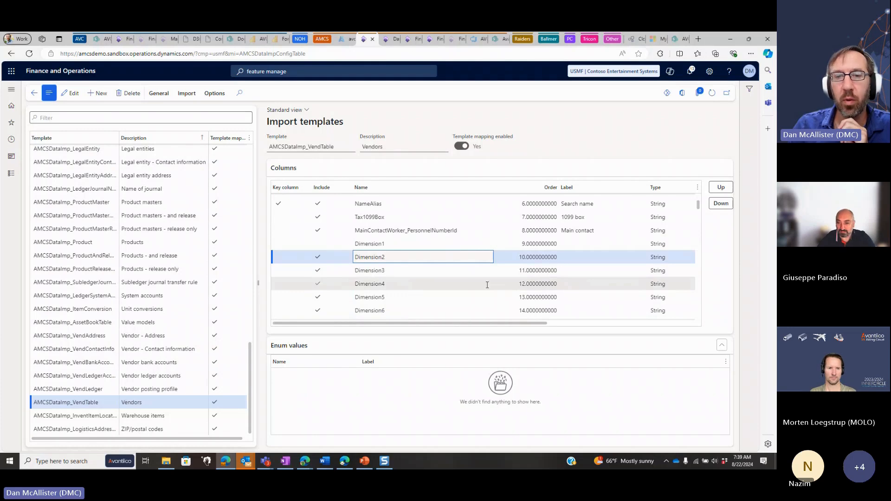
left_click(442, 273)
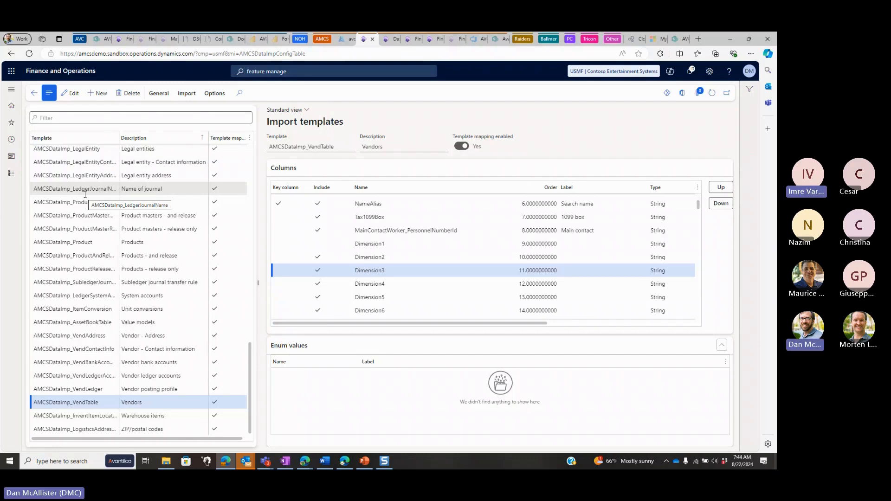
Switch to the PowerPoint slide show and advance to the customer case study slide on GP to D365 migration
left_click(636, 125)
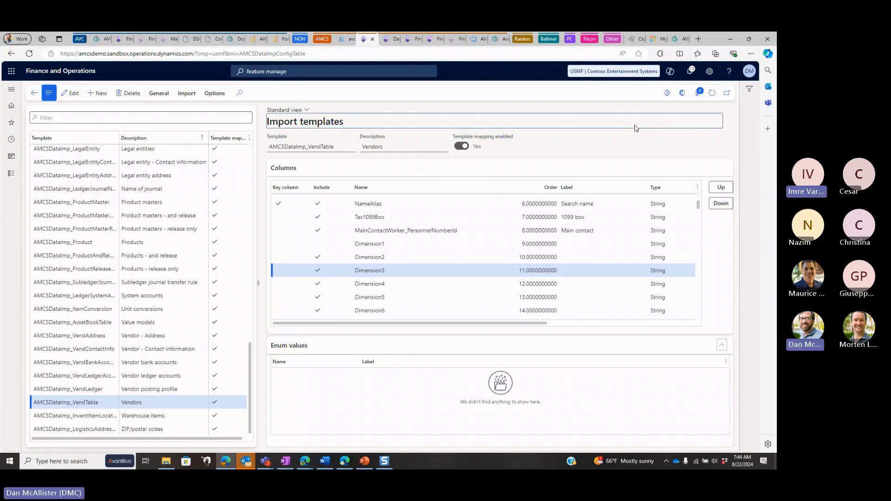
left_click(364, 461)
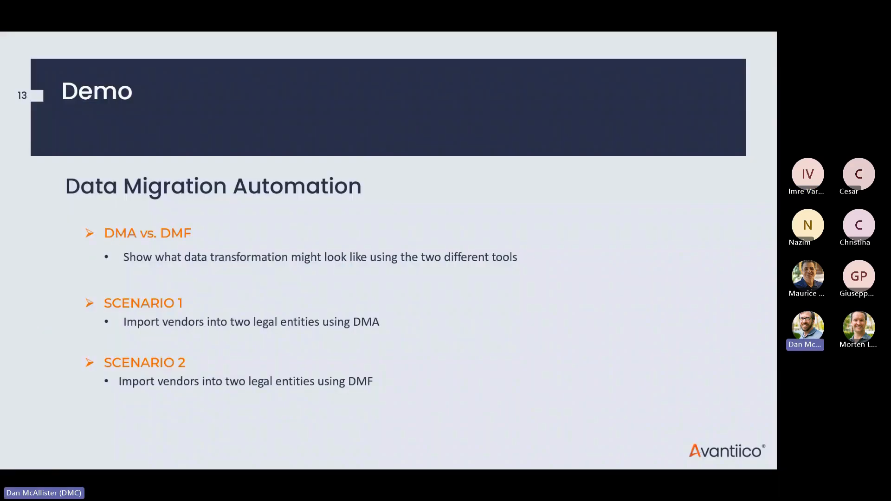
left_click(539, 315)
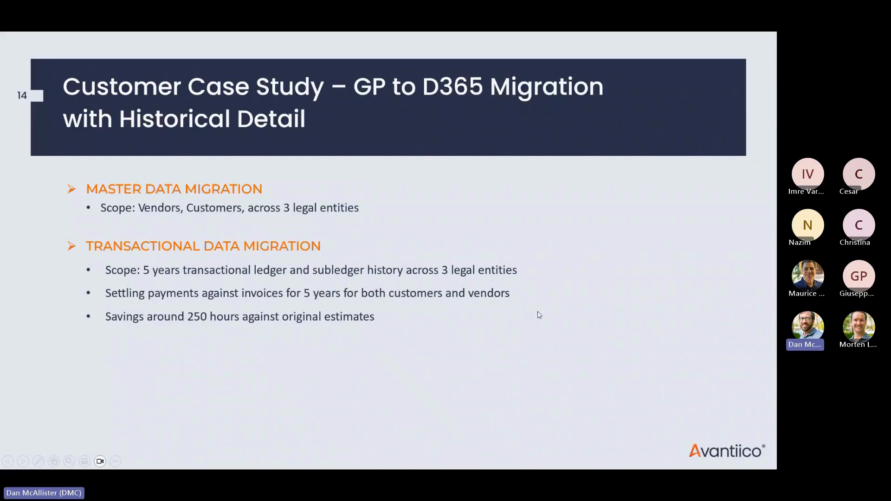